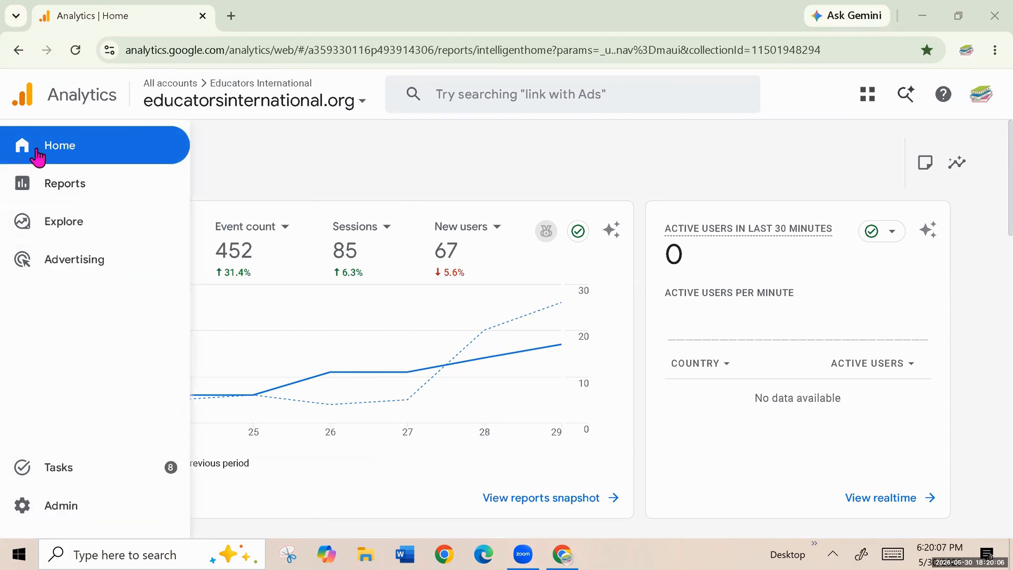
- Create a new blank report from the reports library
mouse_move(34, 153)
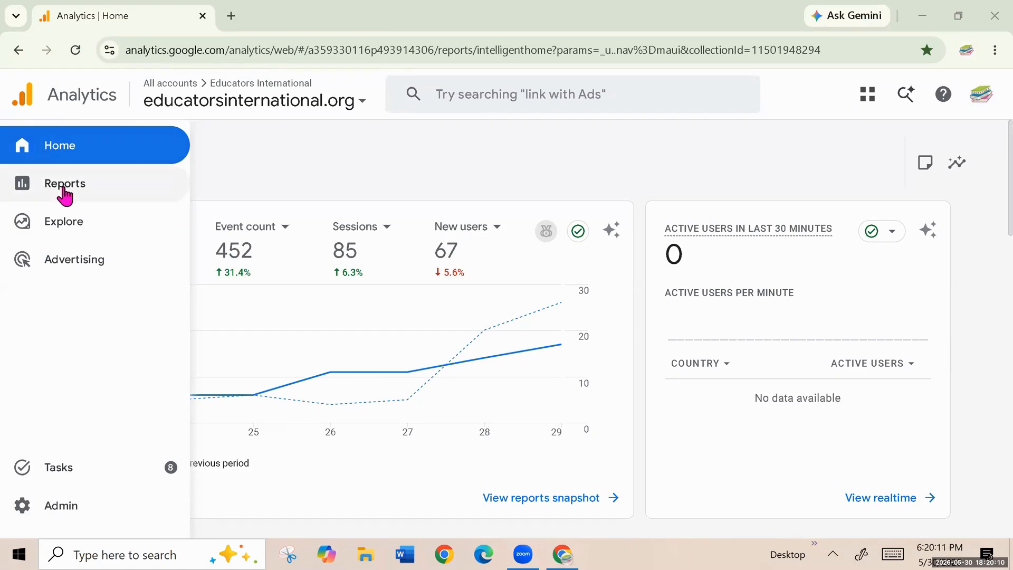
click(64, 185)
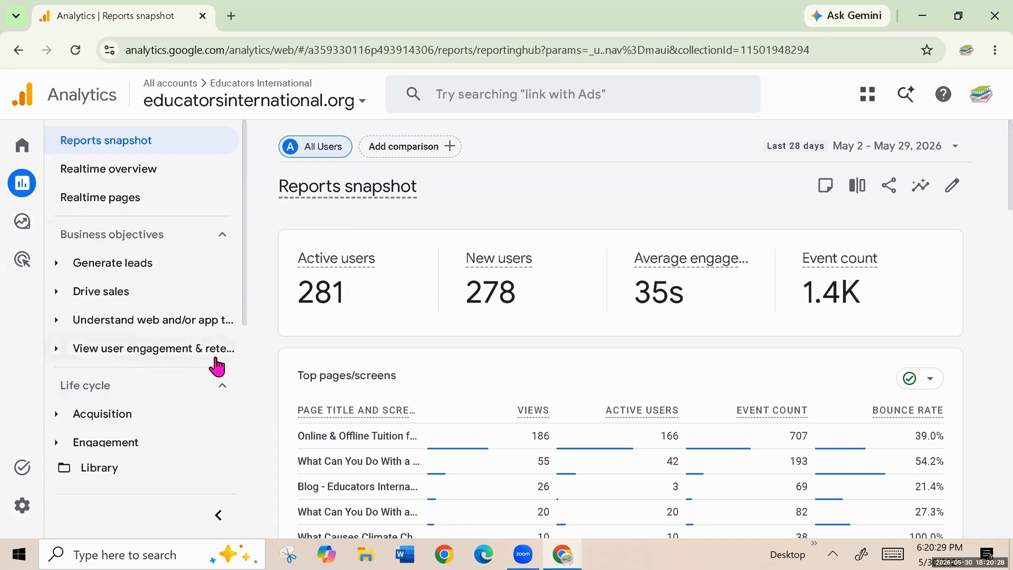
scroll(217, 366, down, 3)
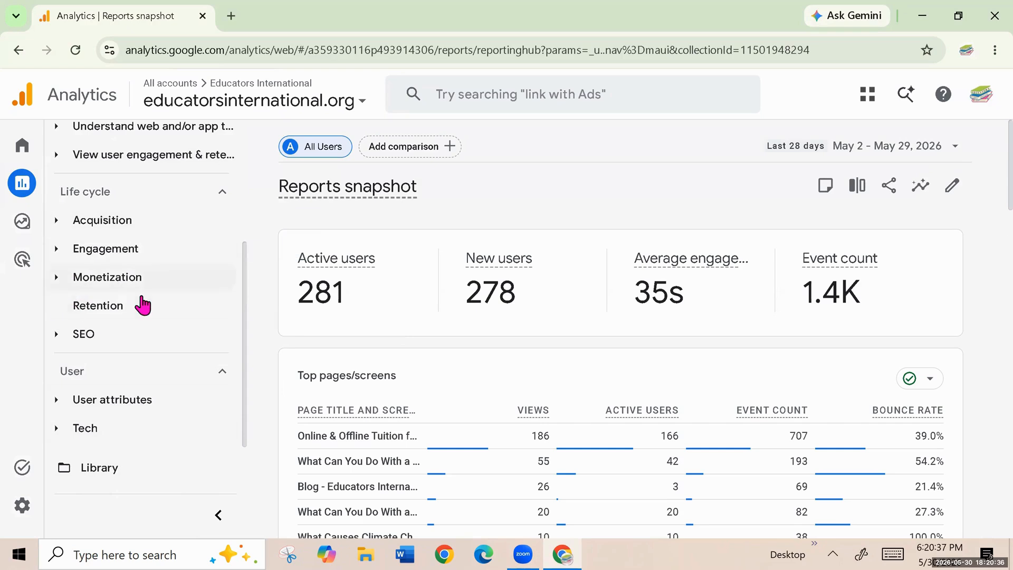
click(98, 478)
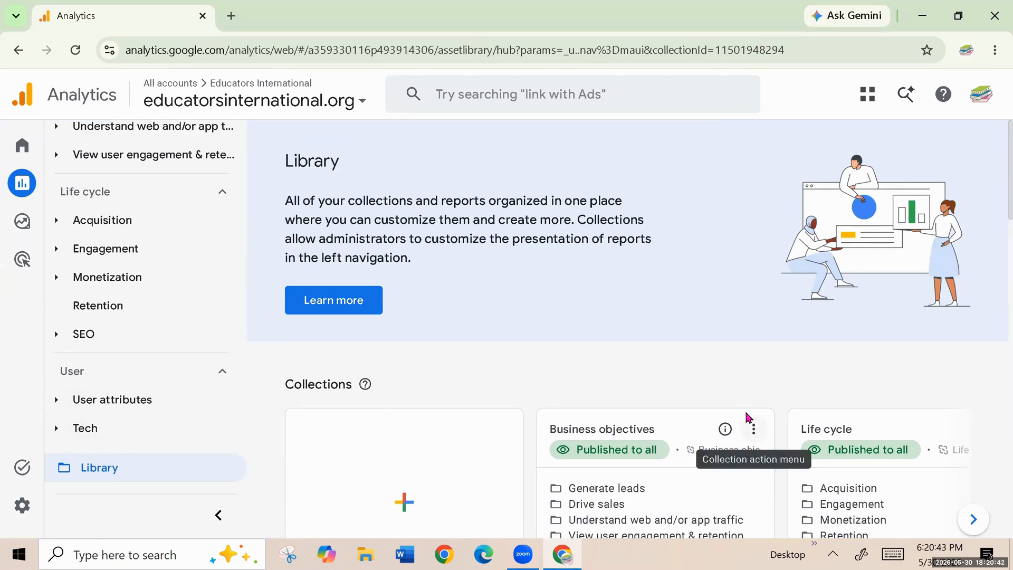
scroll(749, 420, down, 5)
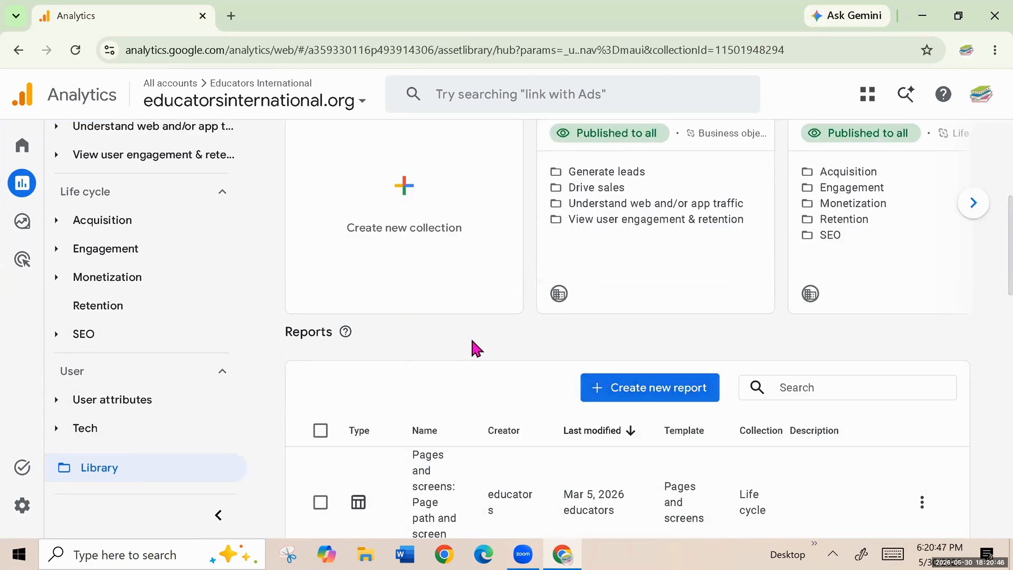
click(654, 398)
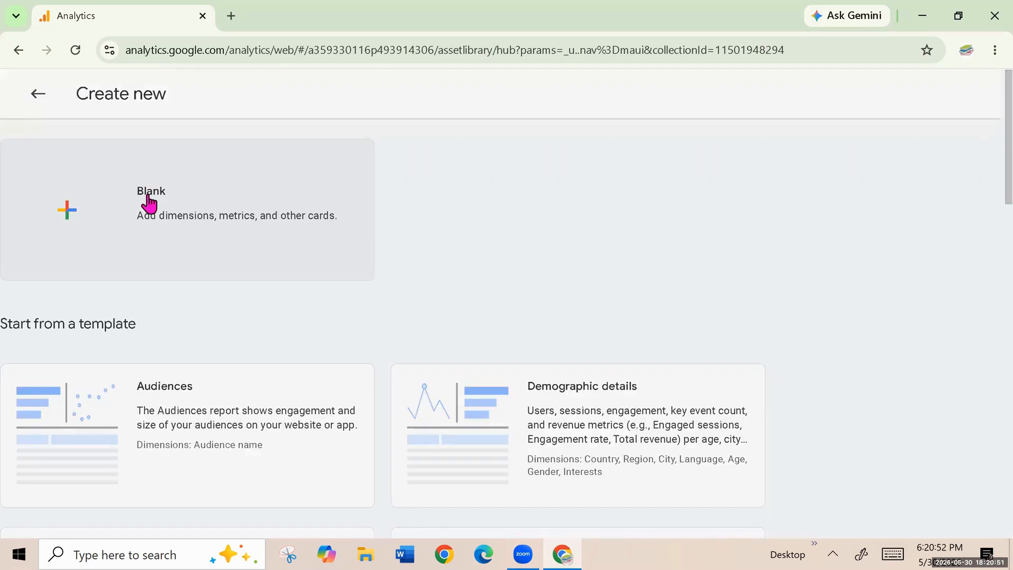
click(148, 195)
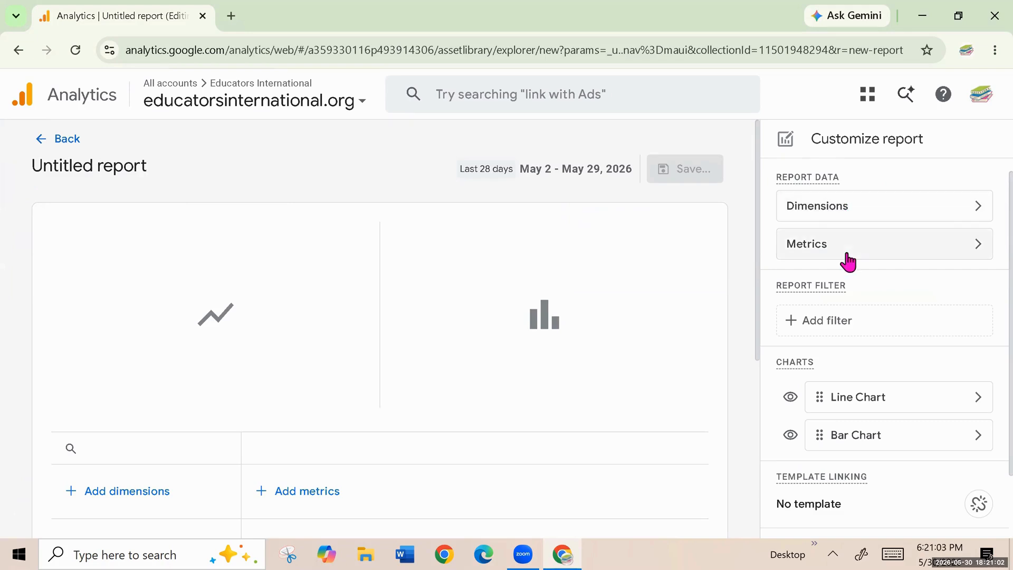
- Add Landing page as the report's primary dimension and apply it
click(826, 213)
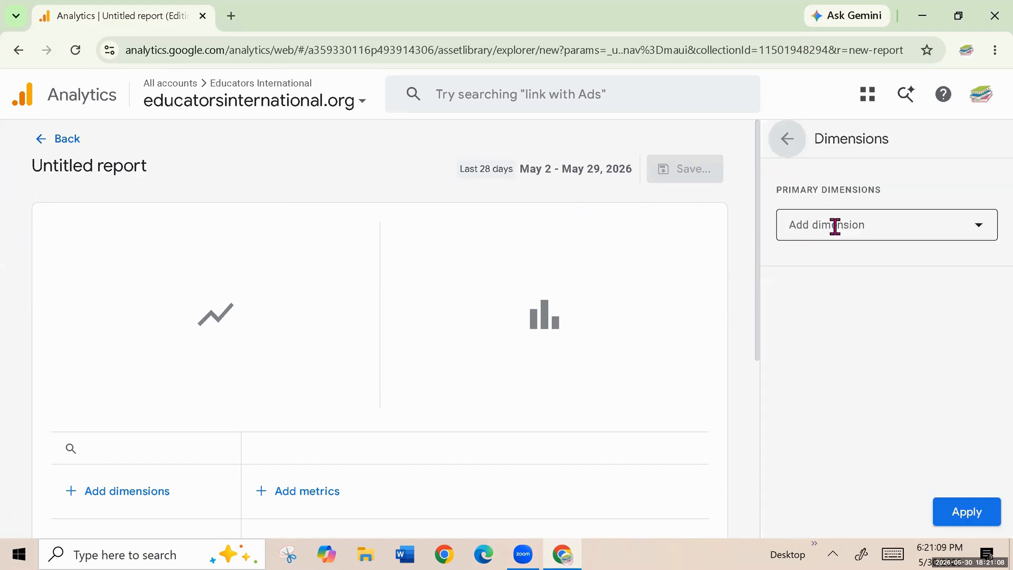
click(834, 226)
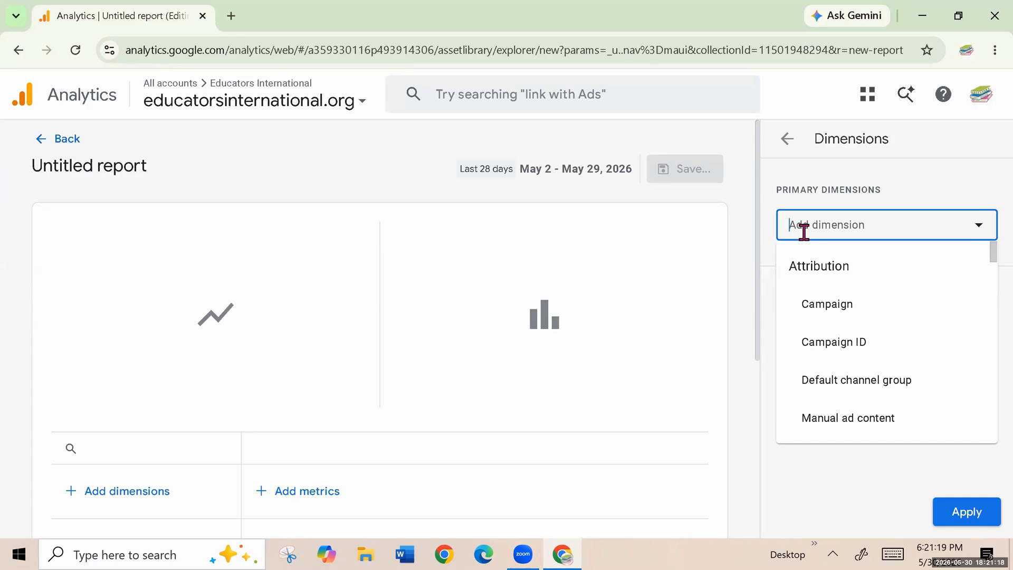
text(La)
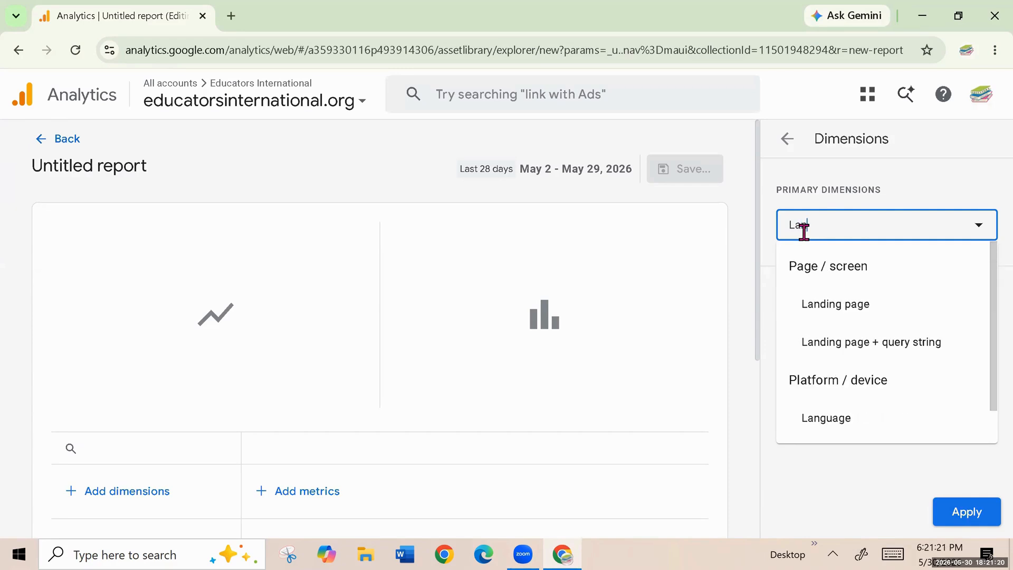
text(n)
click(859, 311)
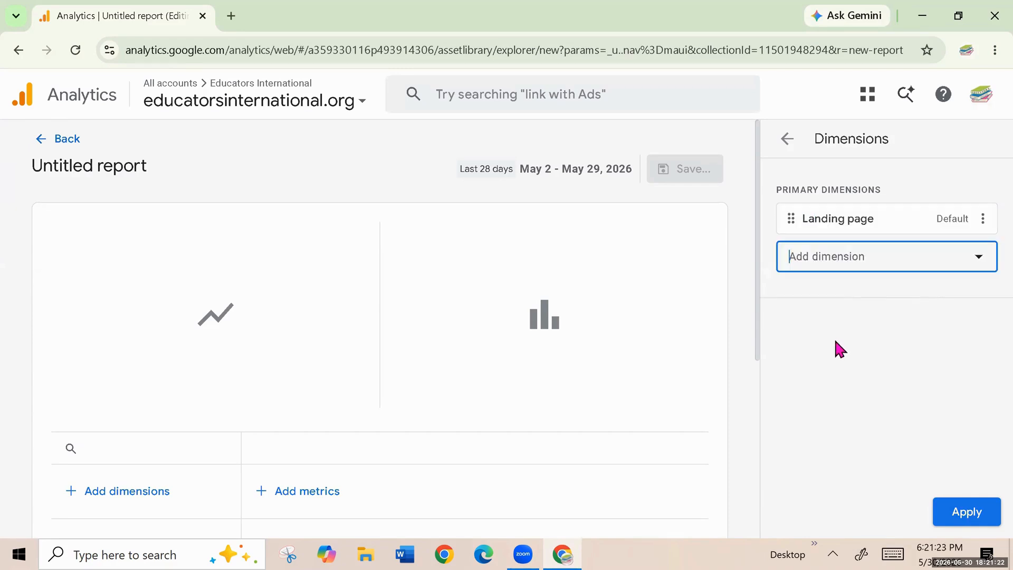
click(983, 523)
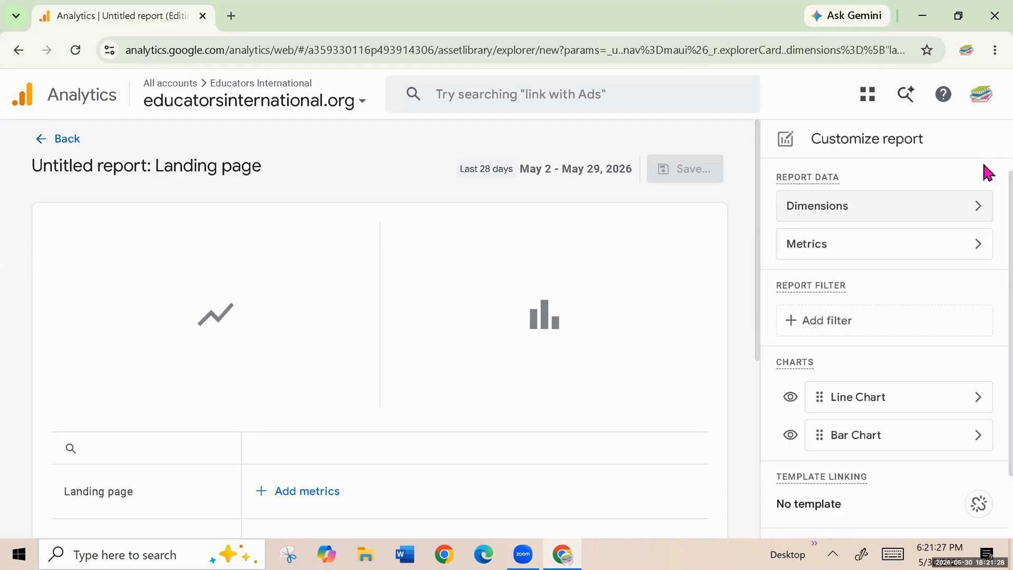
- Add the Total users and Sessions metrics to the landing page report
click(816, 252)
click(842, 225)
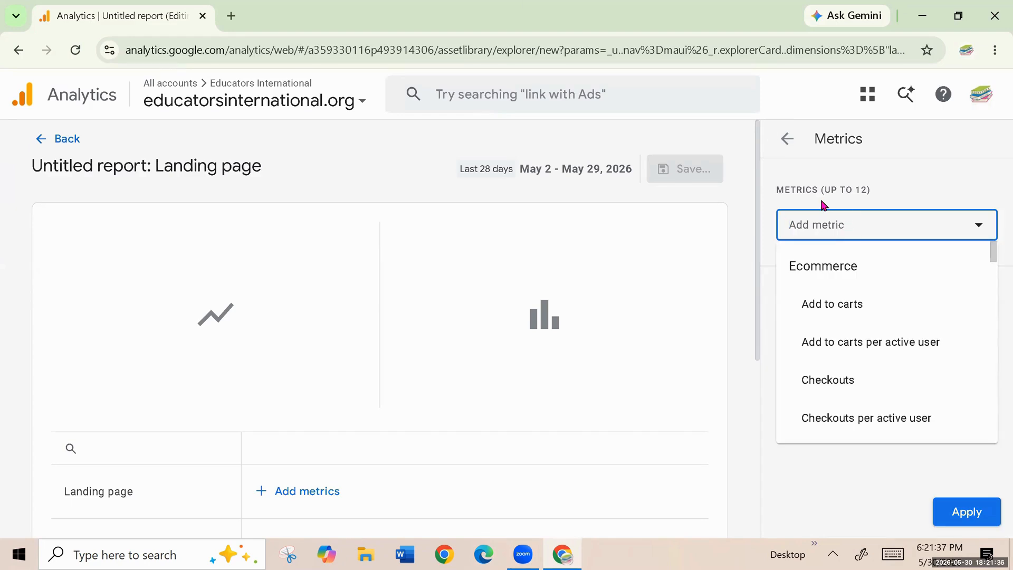
text(total)
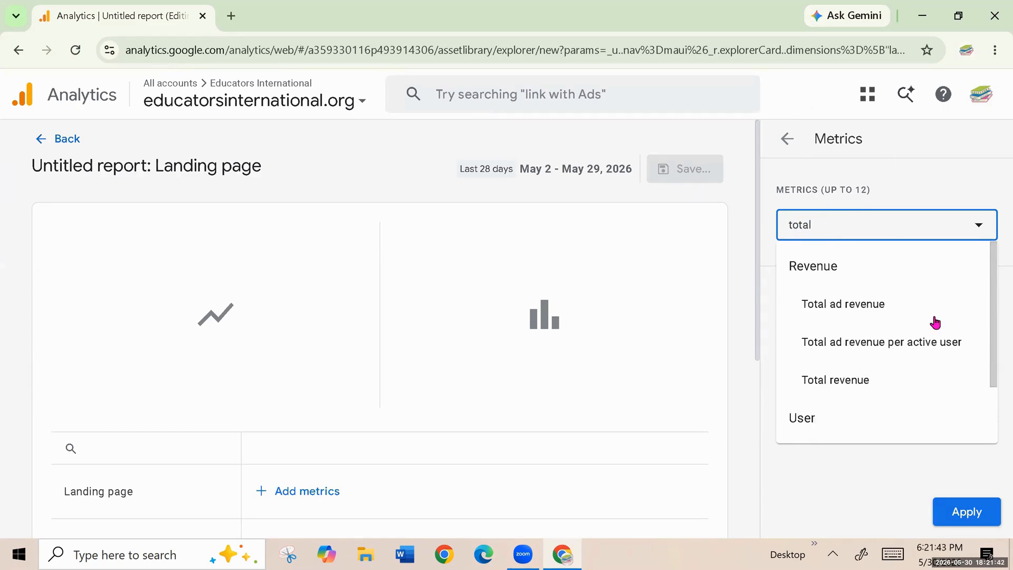
scroll(986, 317, down, 2)
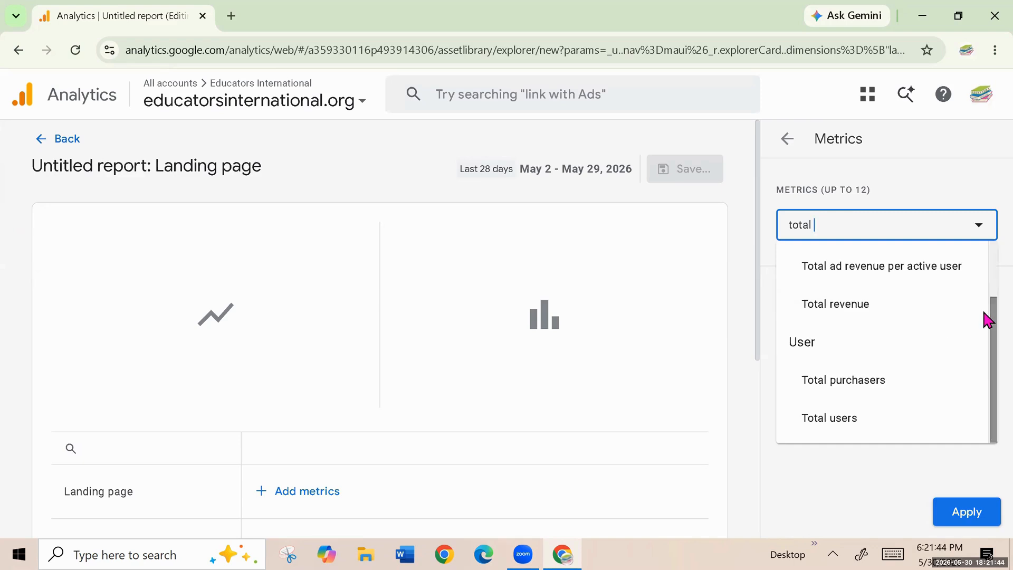
click(838, 413)
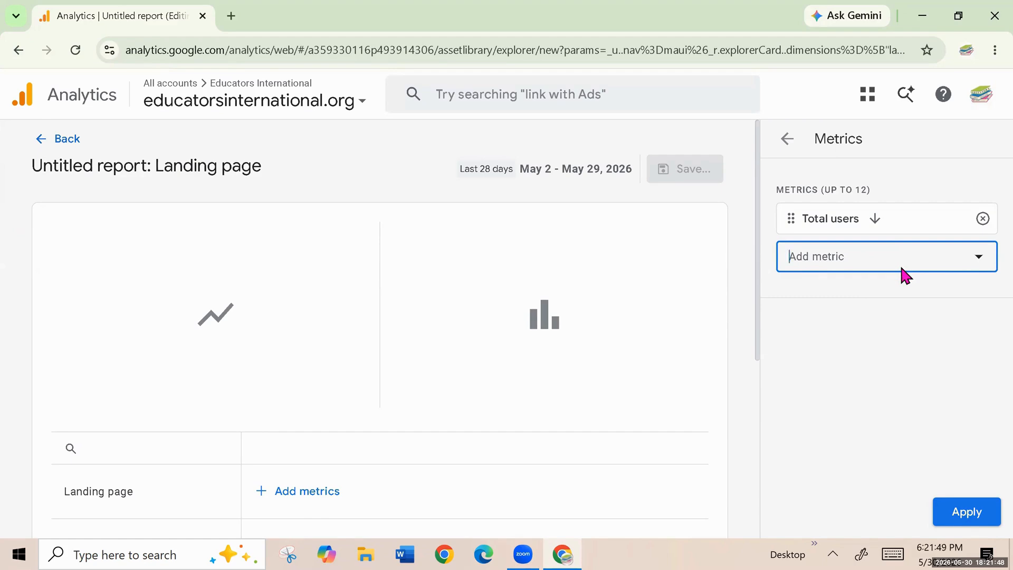
text(sessions)
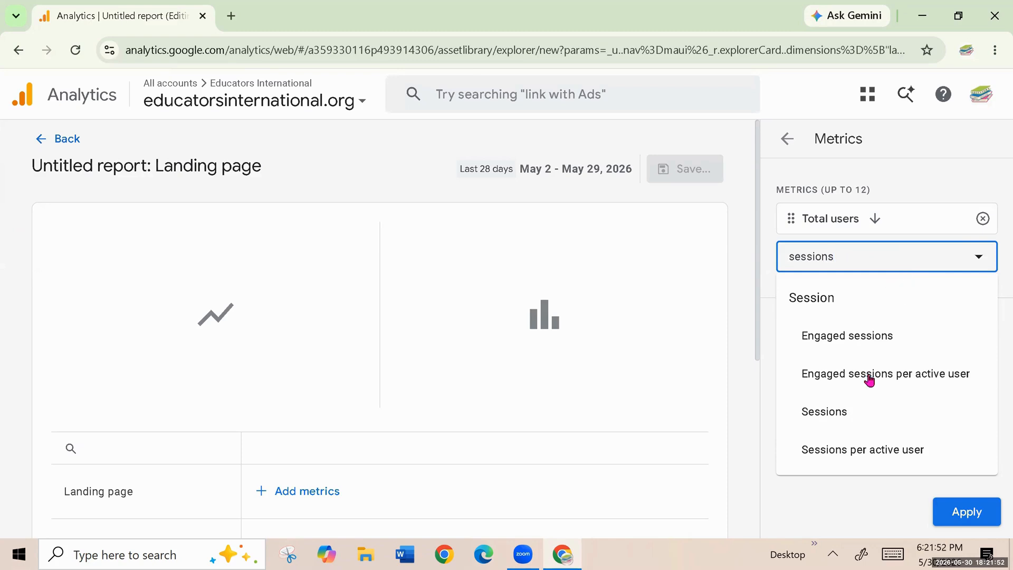
click(833, 412)
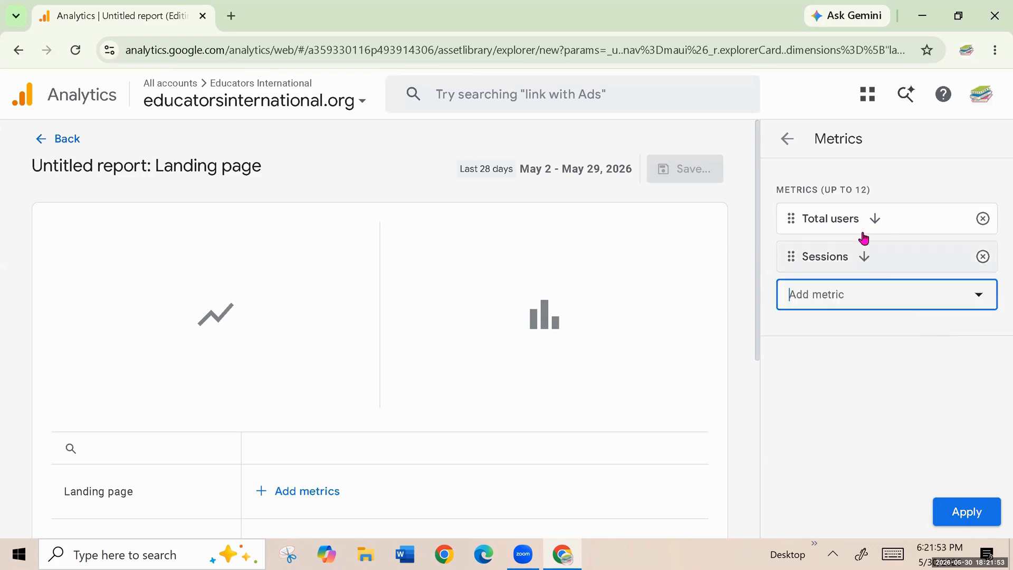
- Add Key events as another metric of the report
click(978, 295)
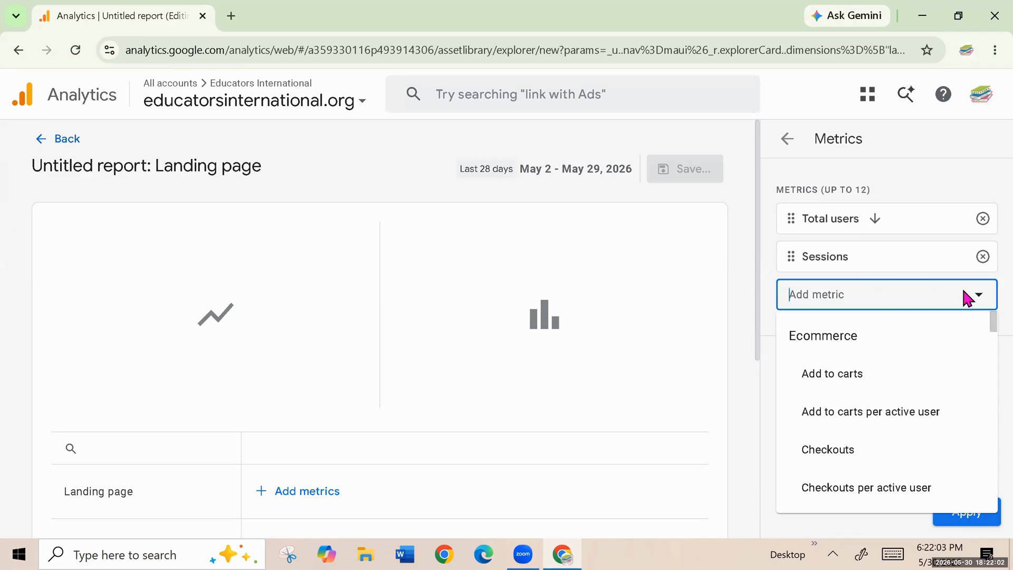
text(ke)
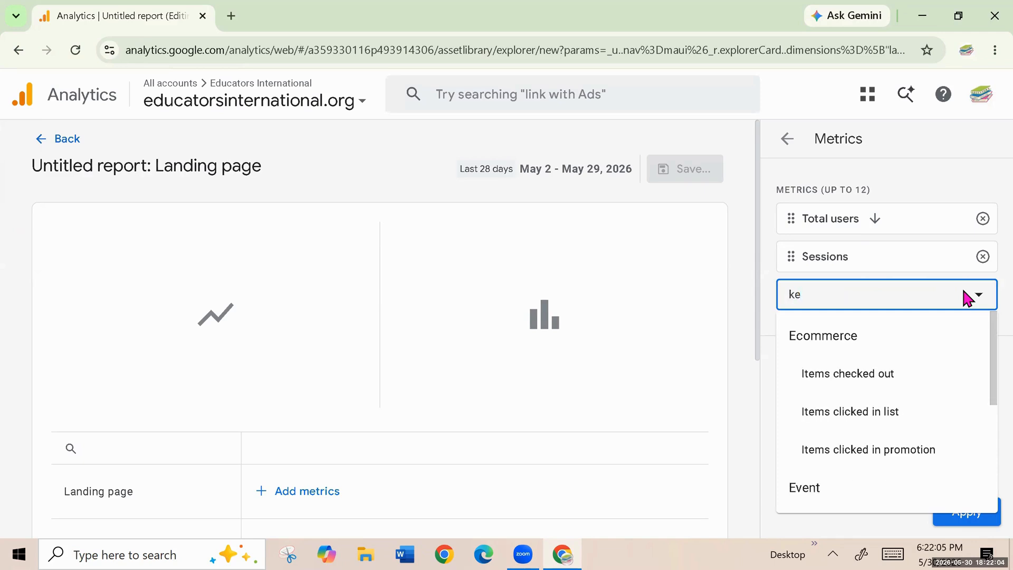
text(y)
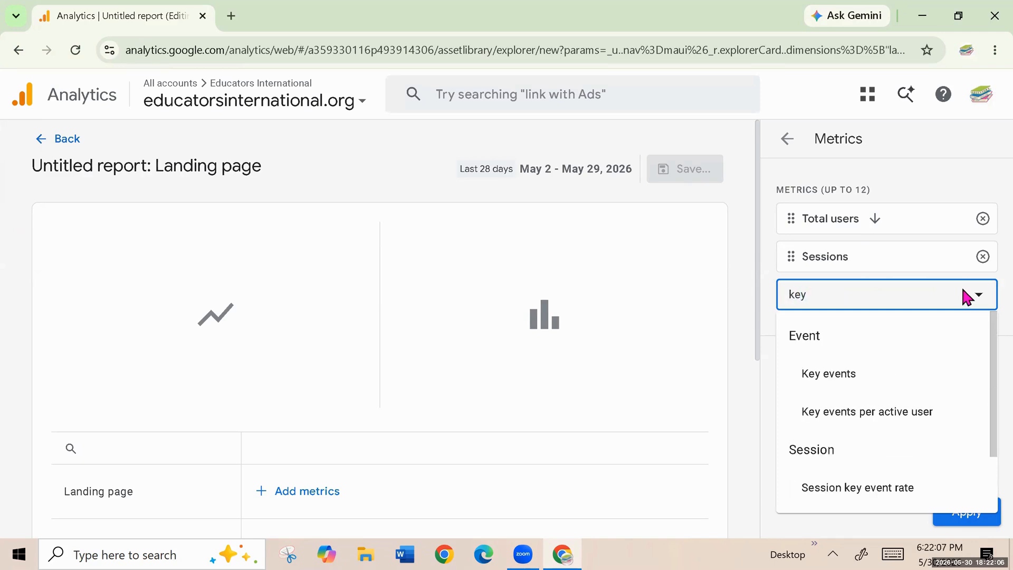
click(840, 381)
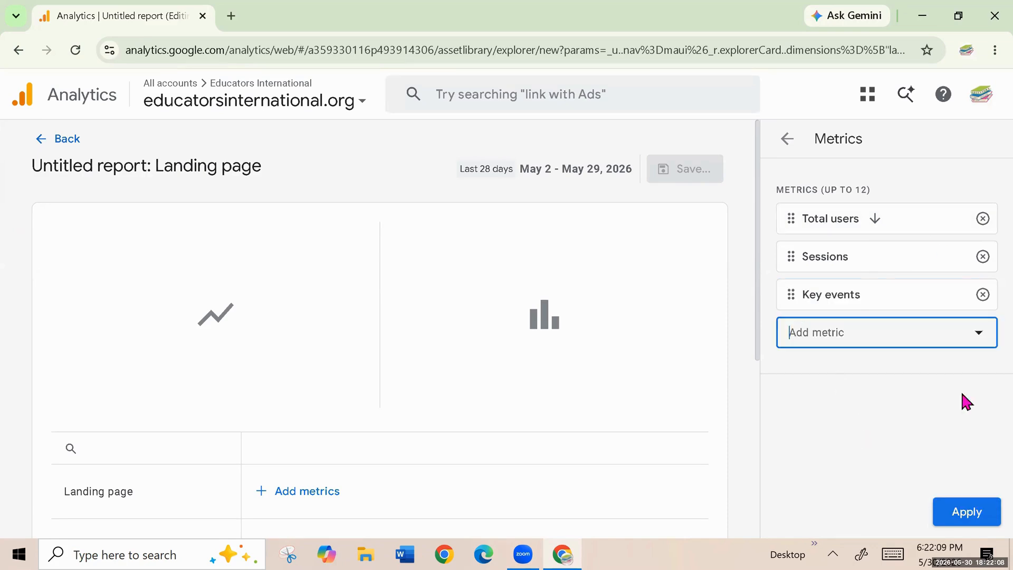
- Add the Engagement rate metric and apply the metric selection to the report
click(978, 336)
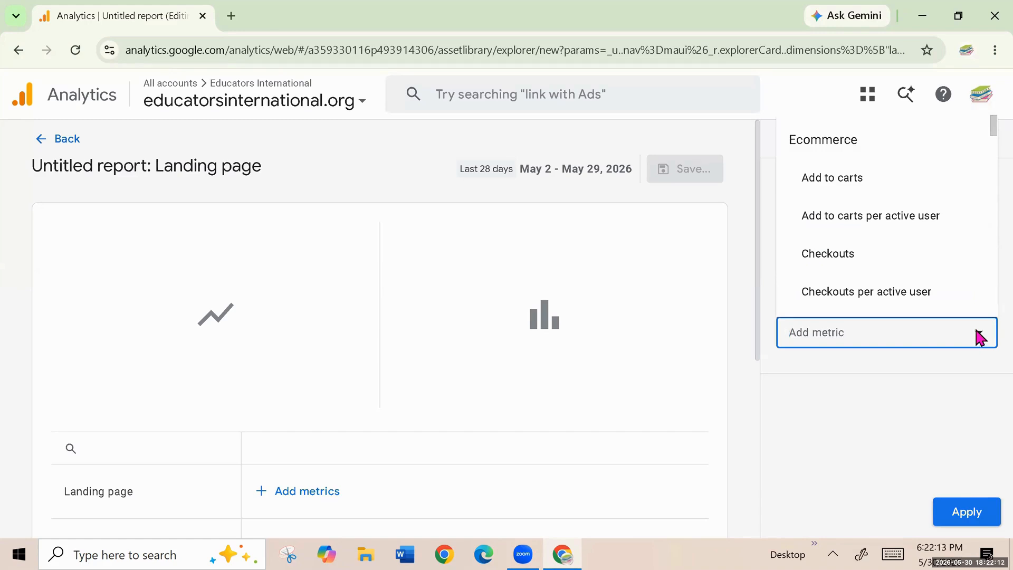
text(session)
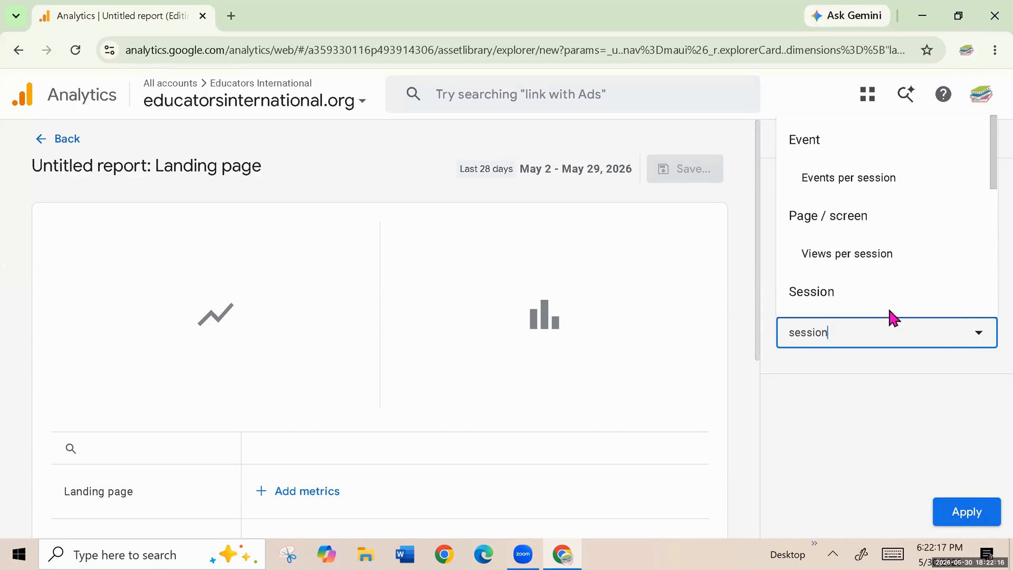
drag(986, 183, 988, 227)
scroll(988, 227, down, 2)
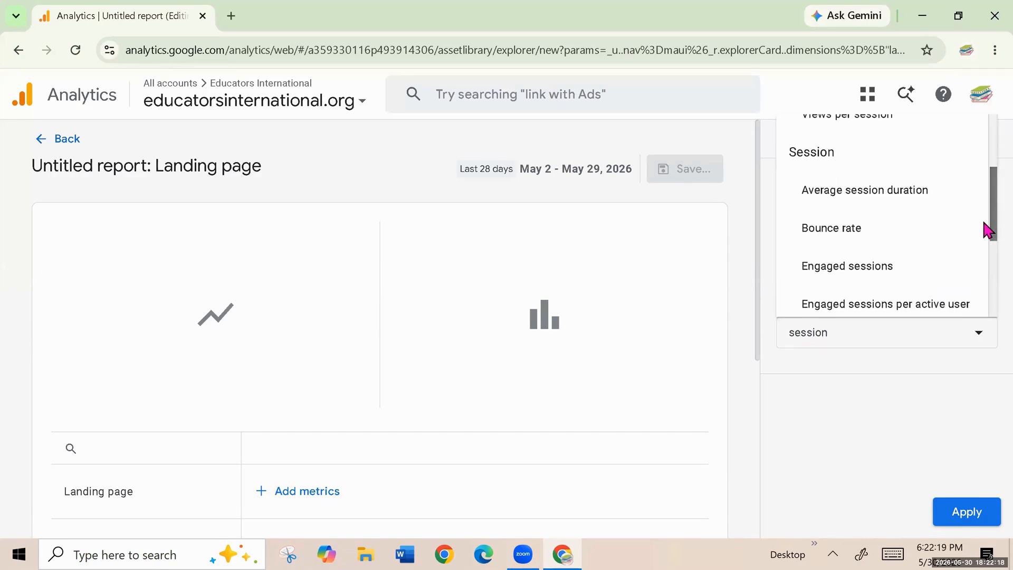
click(873, 305)
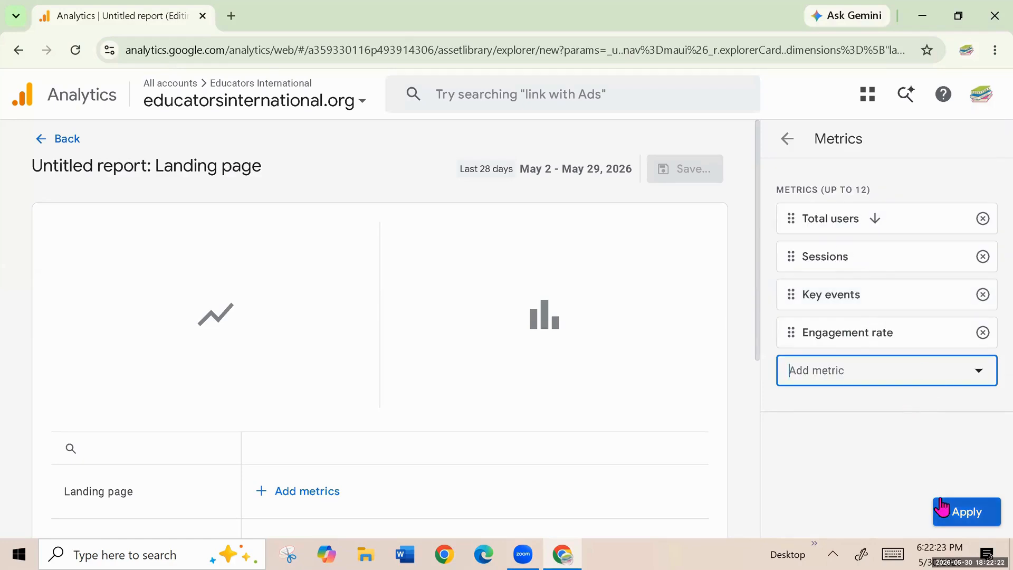
click(959, 518)
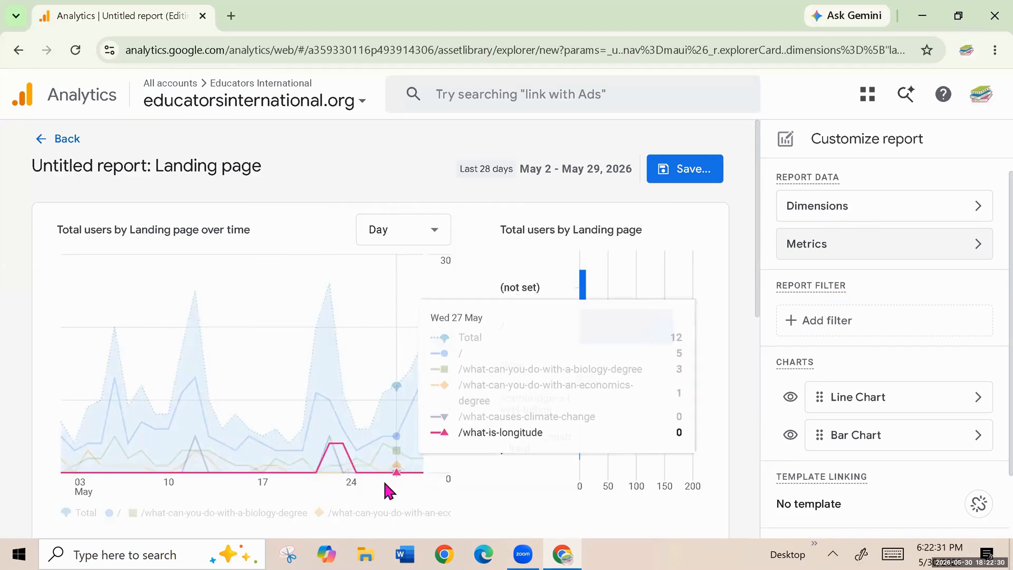
- Review the landing page table and hide the report's bar chart
scroll(448, 465, down, 4)
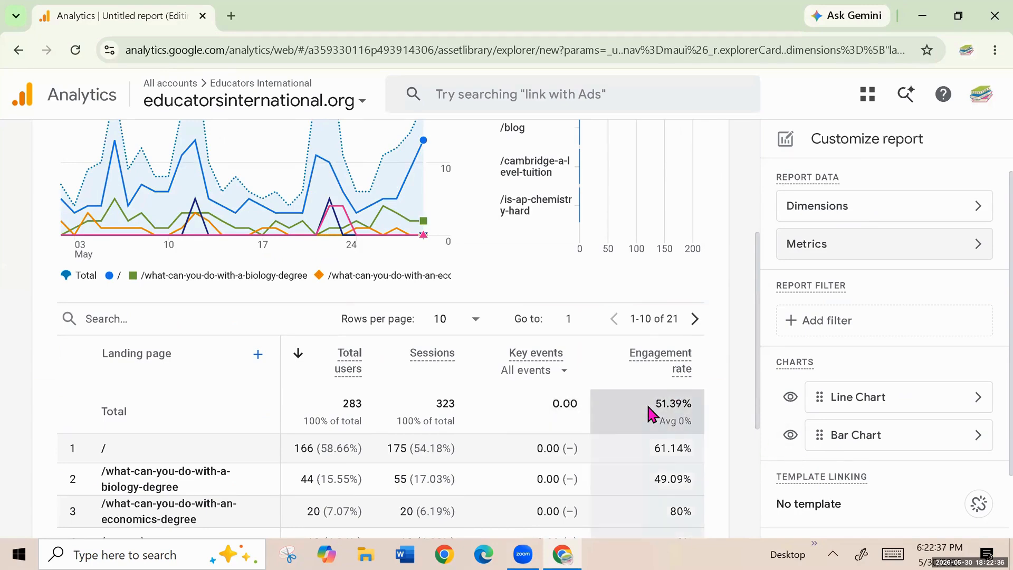
scroll(646, 401, down, 4)
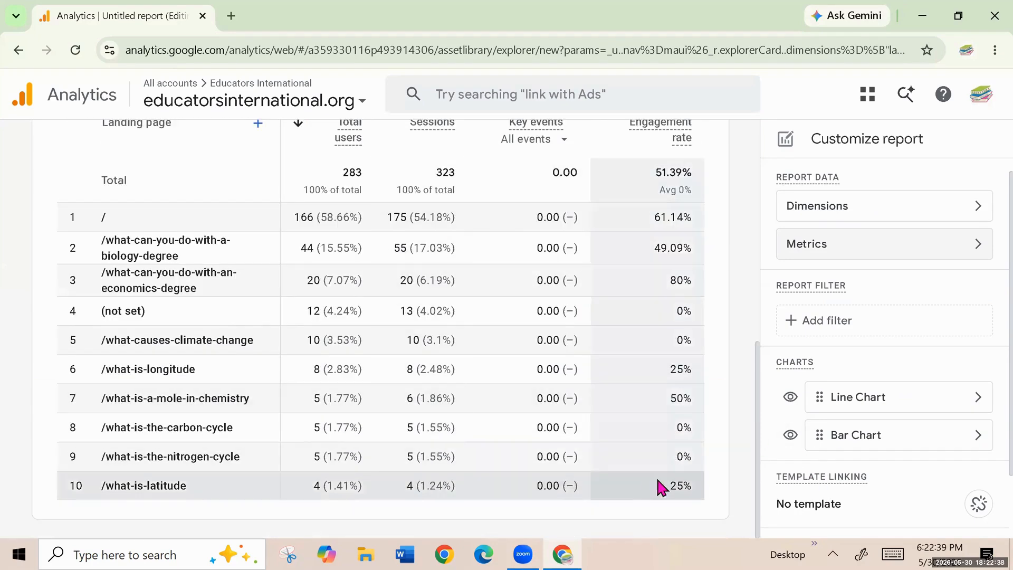
scroll(658, 475, up, 3)
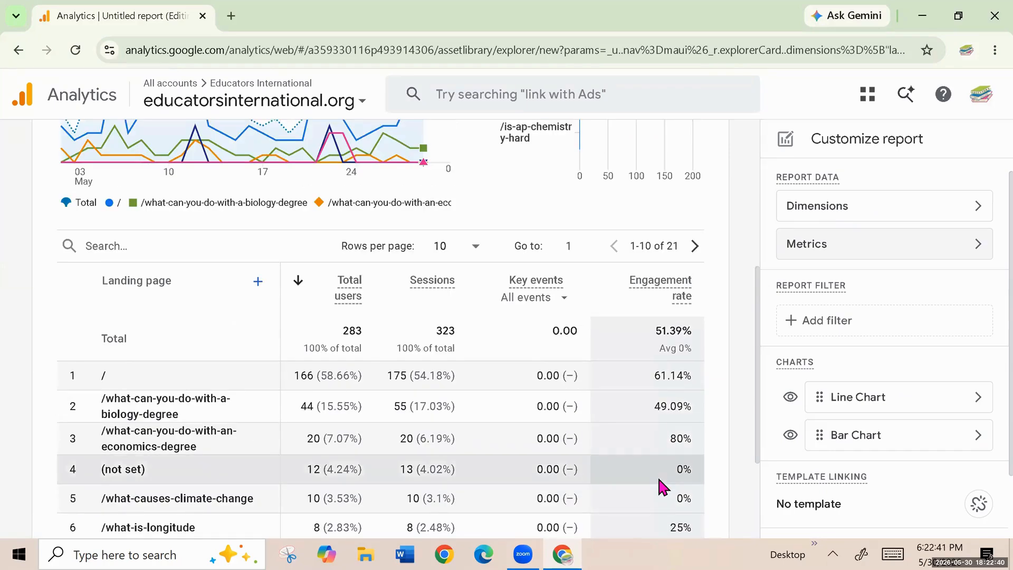
click(790, 436)
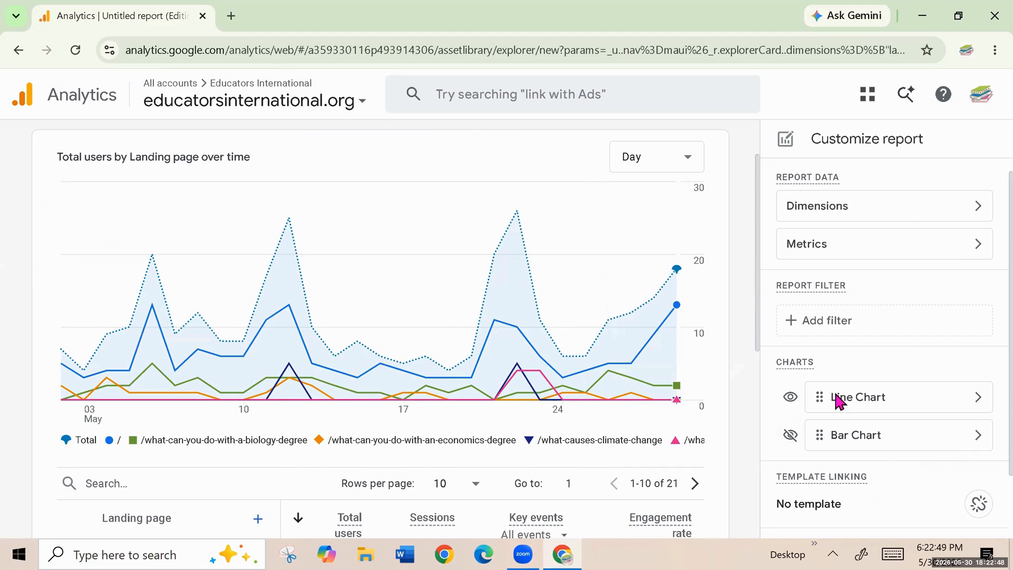
- Start a report filter on the Session default channel group dimension
scroll(720, 430, down, 7)
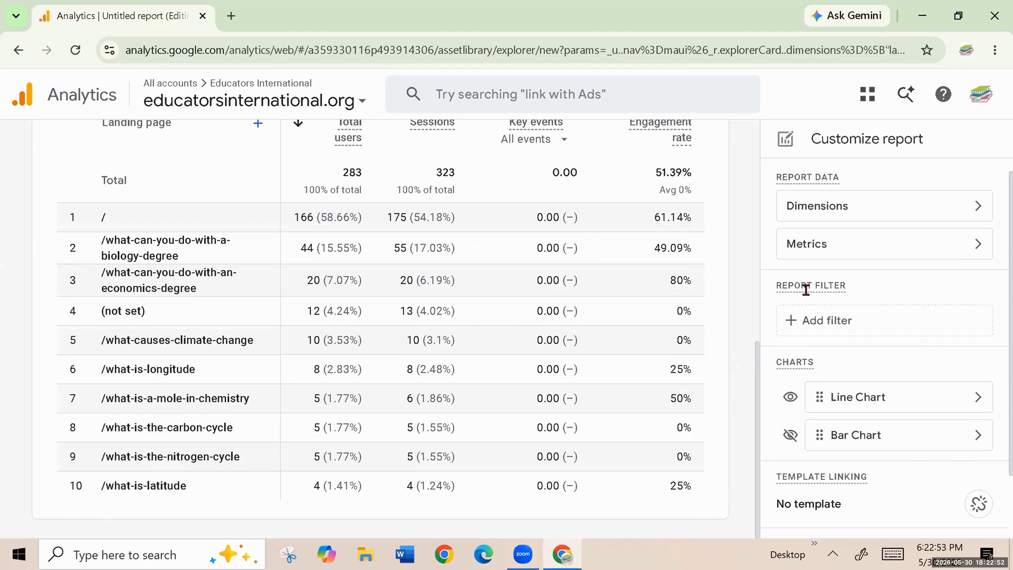
click(828, 319)
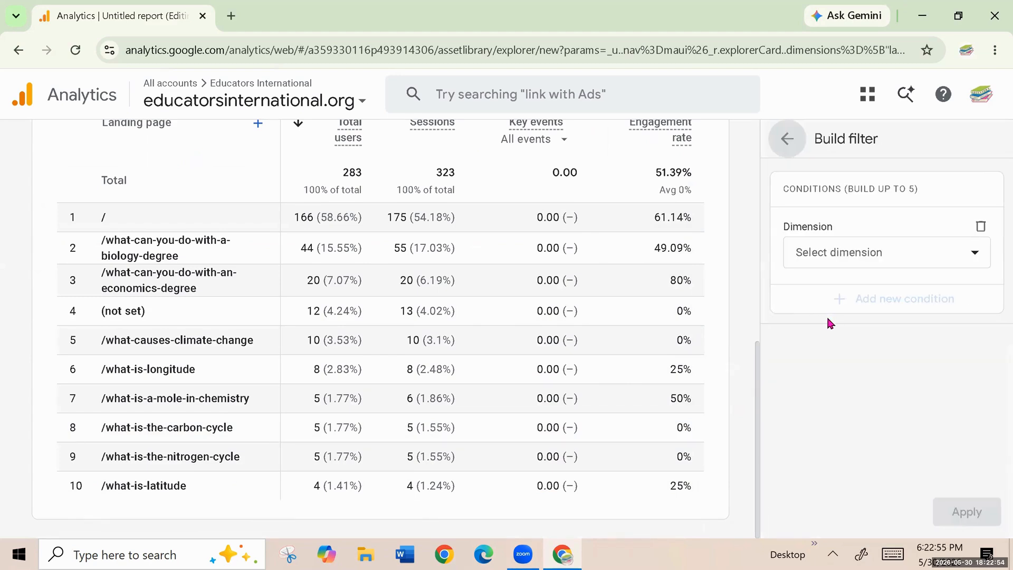
click(941, 251)
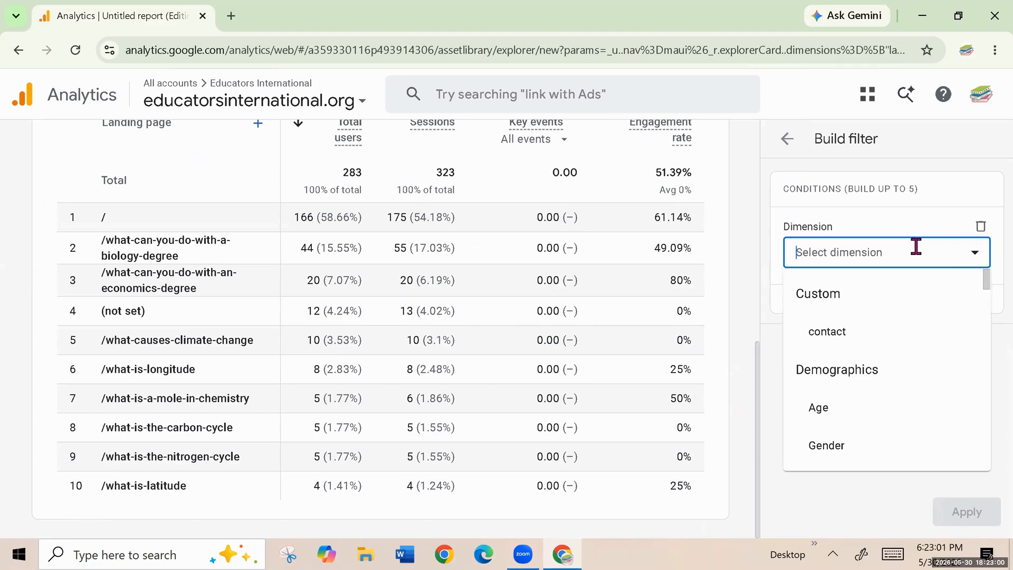
text(sess)
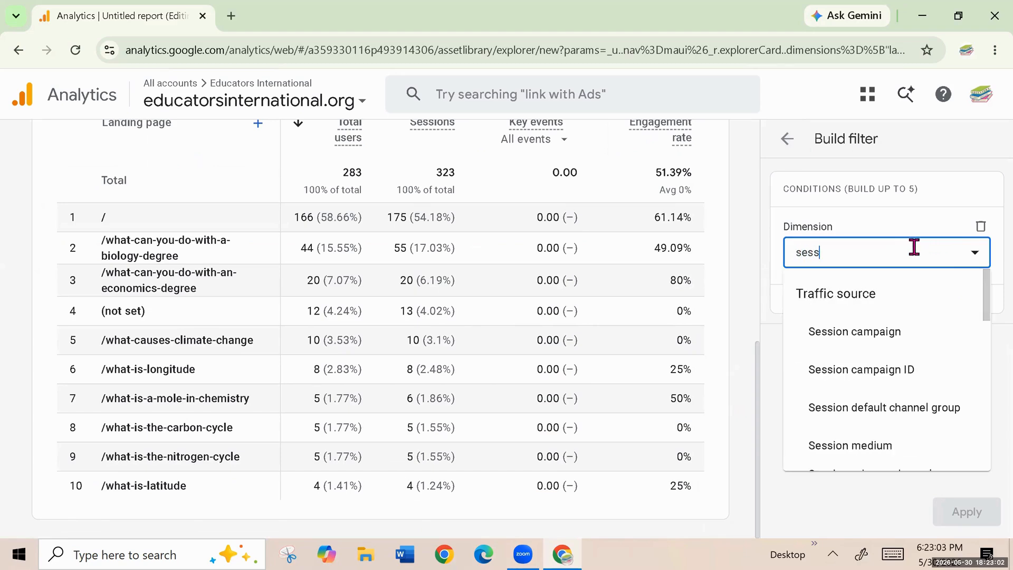
click(948, 410)
- Set the filter condition to exactly match Organic Search and apply it to the report
click(915, 316)
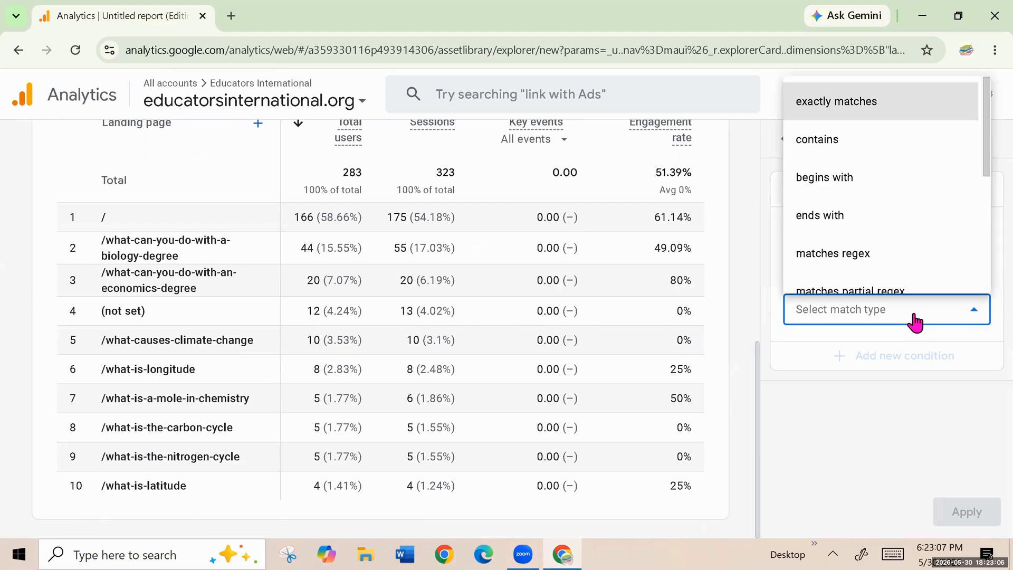
click(867, 109)
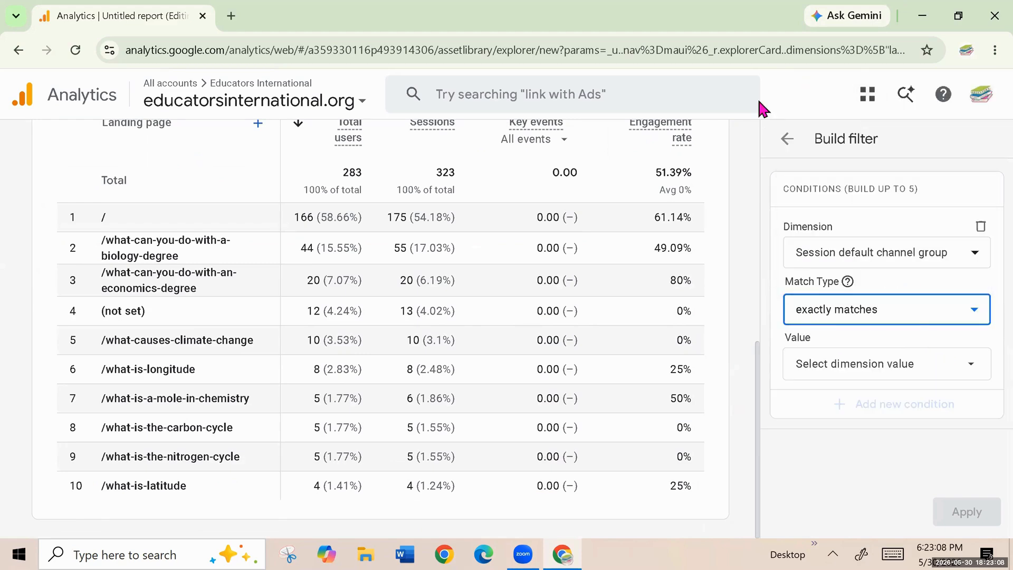
click(855, 365)
click(812, 439)
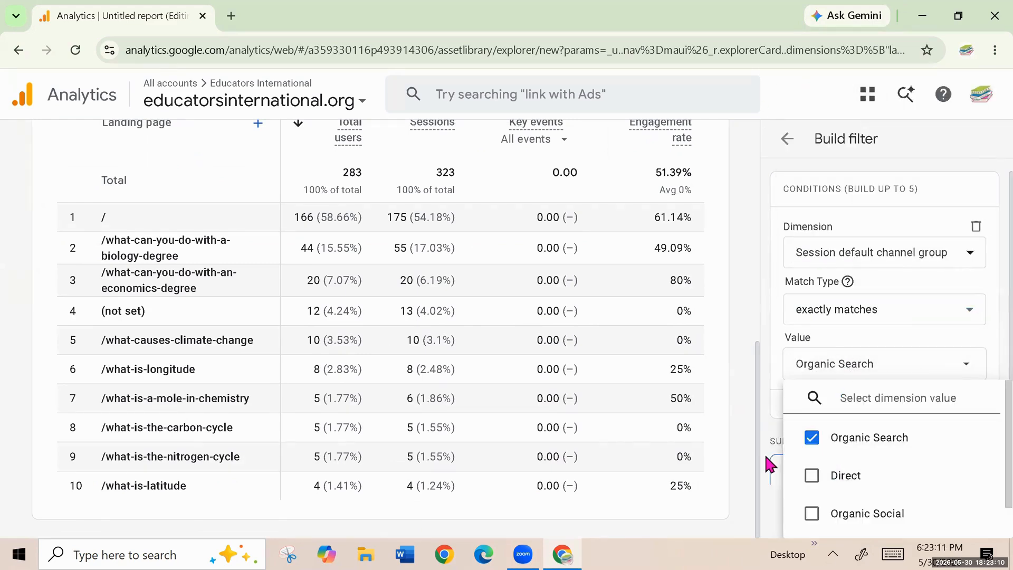
click(766, 419)
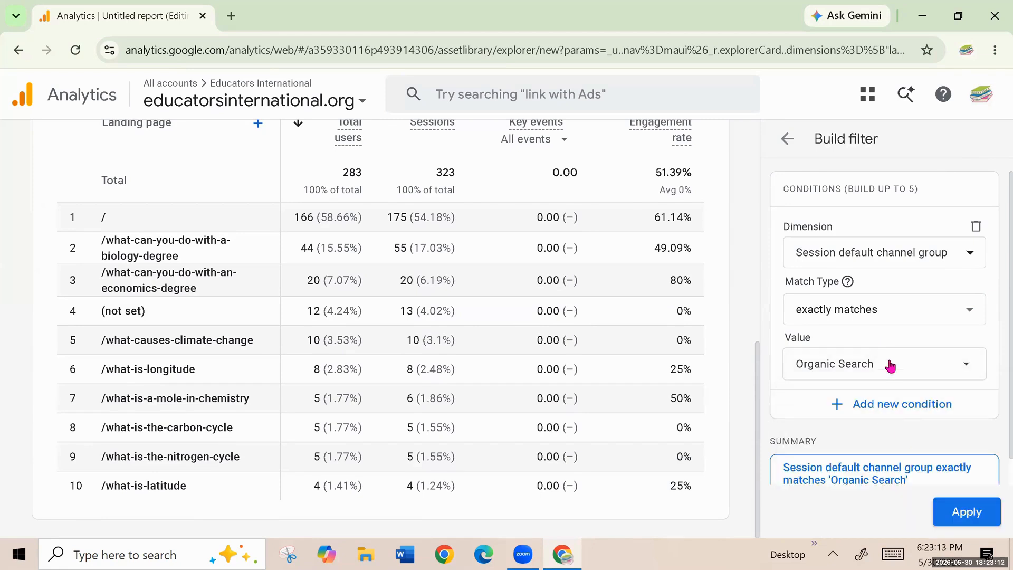
click(964, 515)
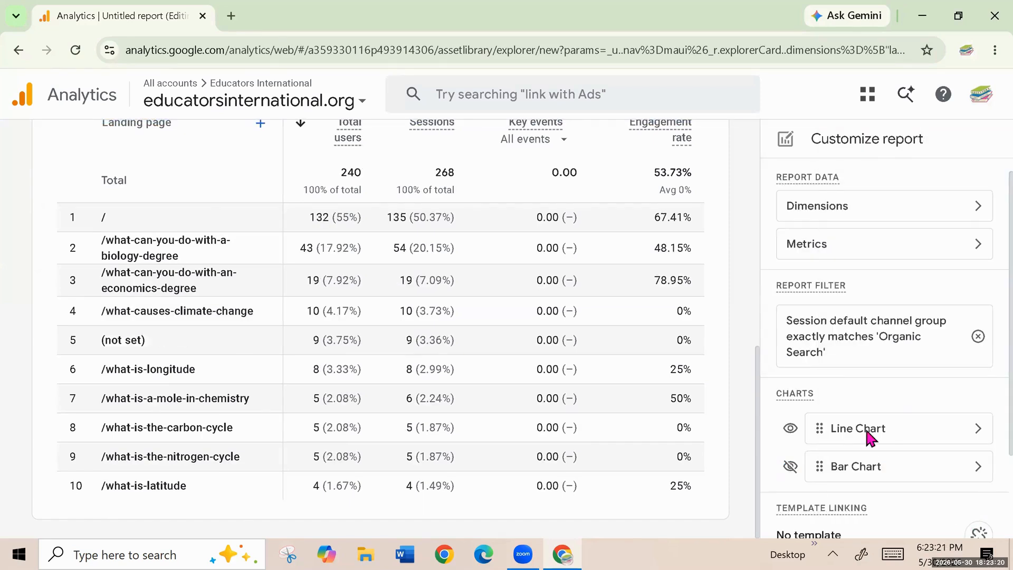
- Examine the filtered line chart and the landing page table with its users, sessions, key events and engagement rate
scroll(987, 426, down, 1)
scroll(987, 426, down, 1)
scroll(618, 423, up, 4)
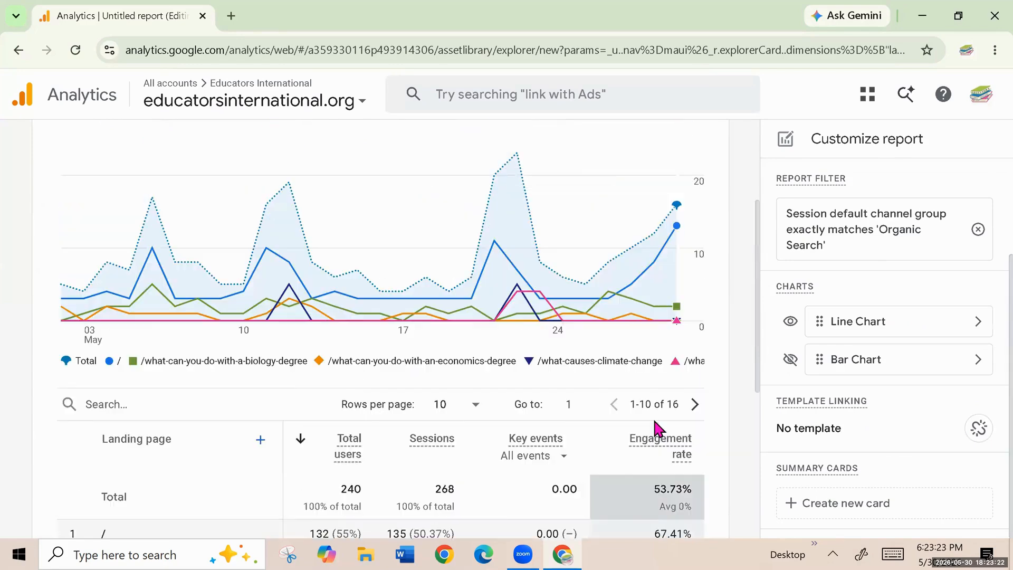
scroll(269, 453, down, 3)
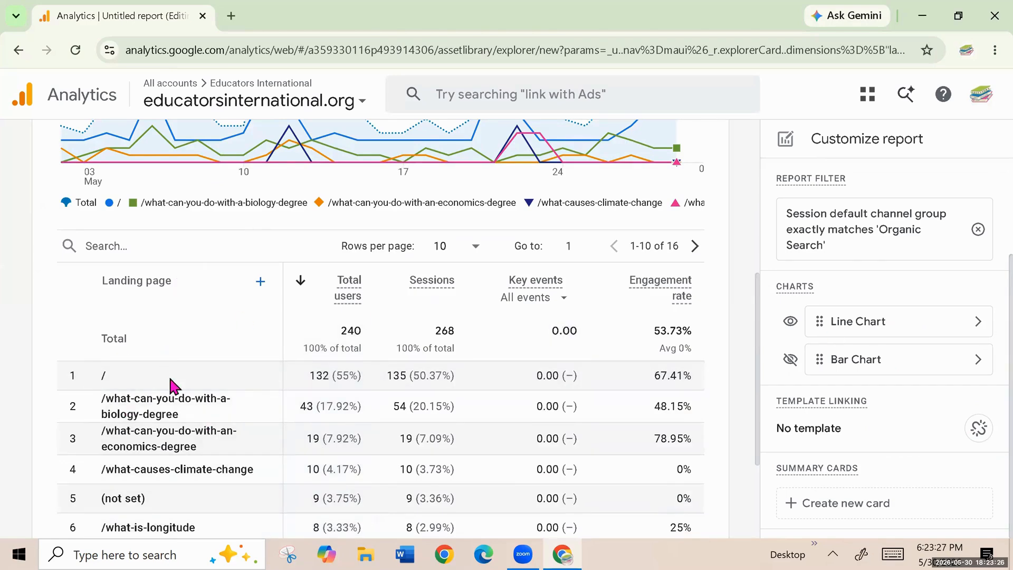
scroll(287, 387, down, 3)
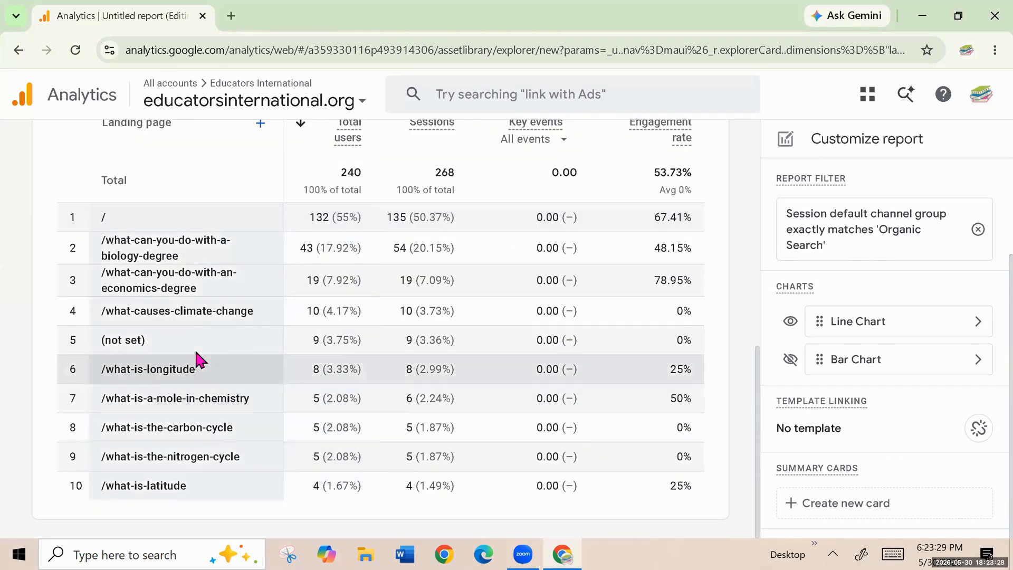
scroll(523, 416, up, 3)
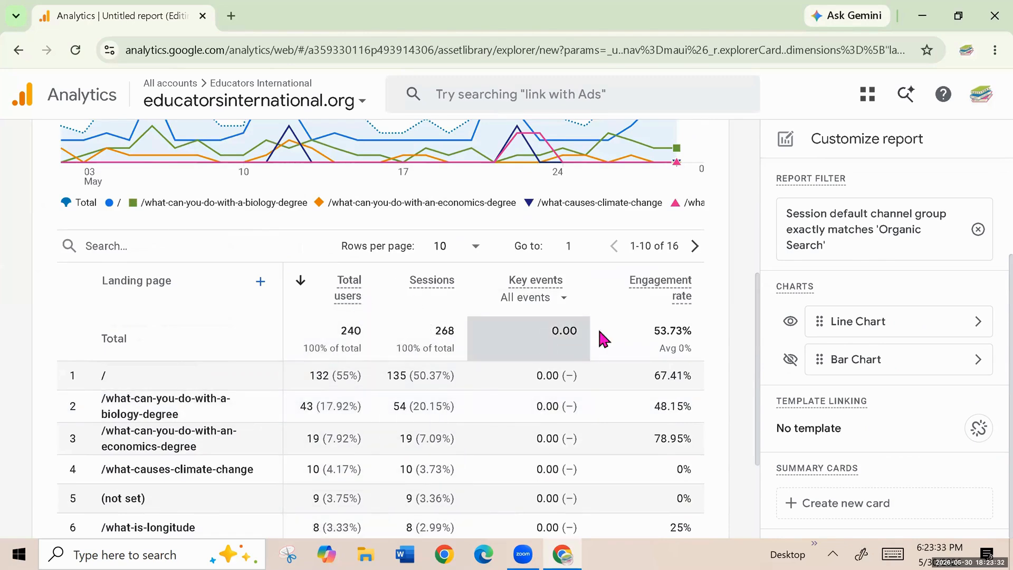
scroll(617, 439, down, 3)
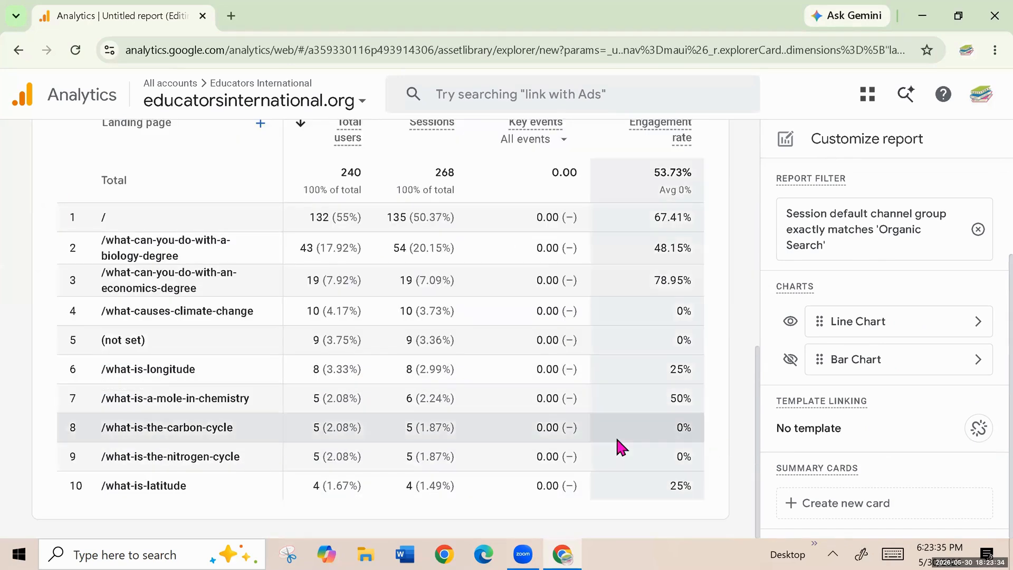
scroll(477, 438, up, 5)
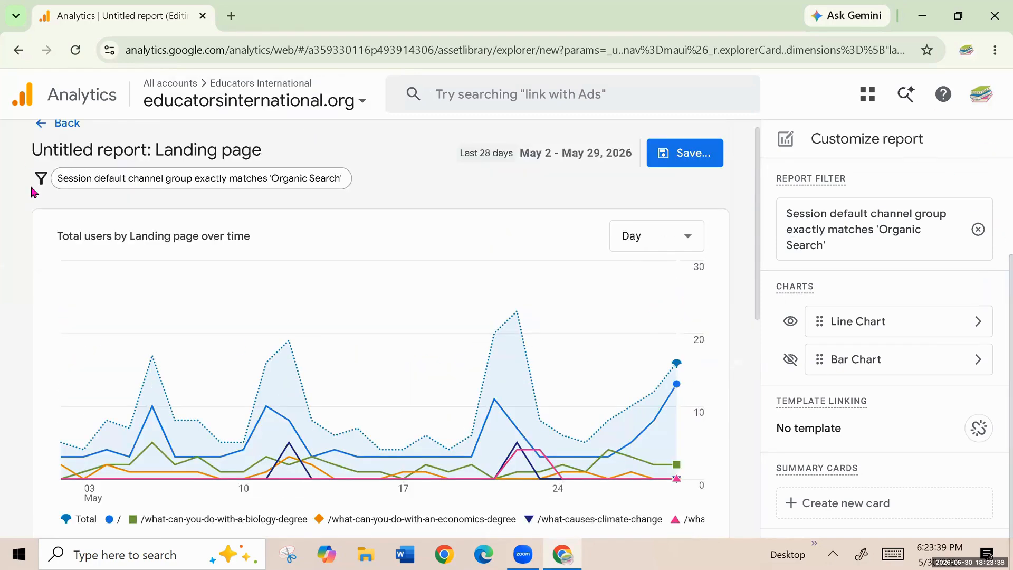
- Save the report as "Landing Page-Organic Search" and go back to the report library
click(659, 167)
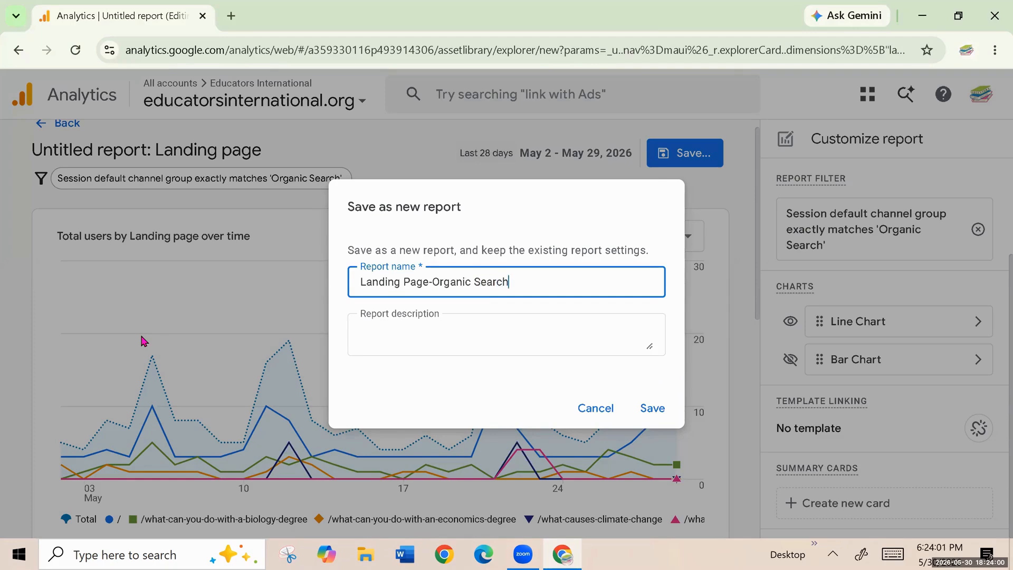
click(654, 410)
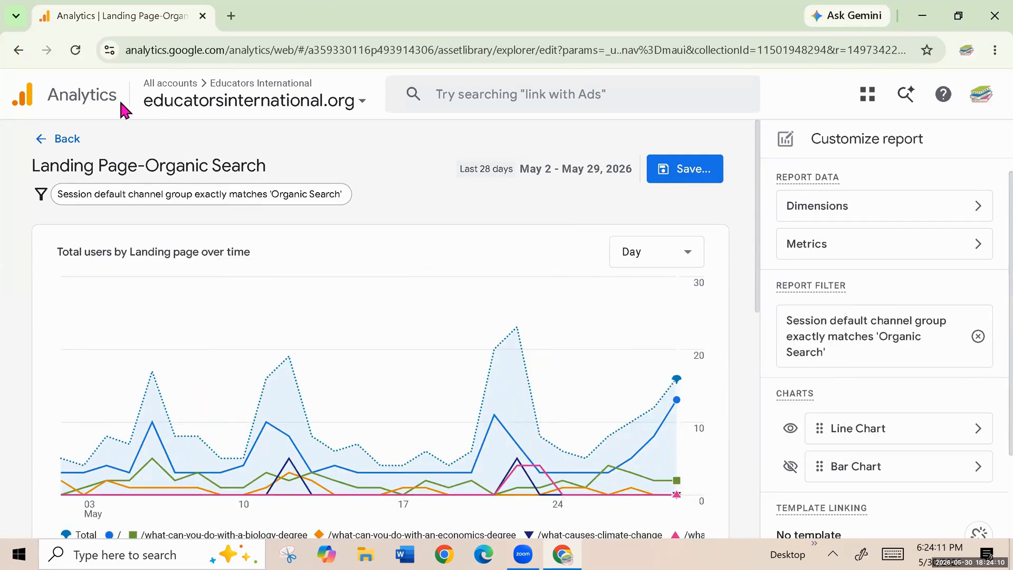
click(67, 139)
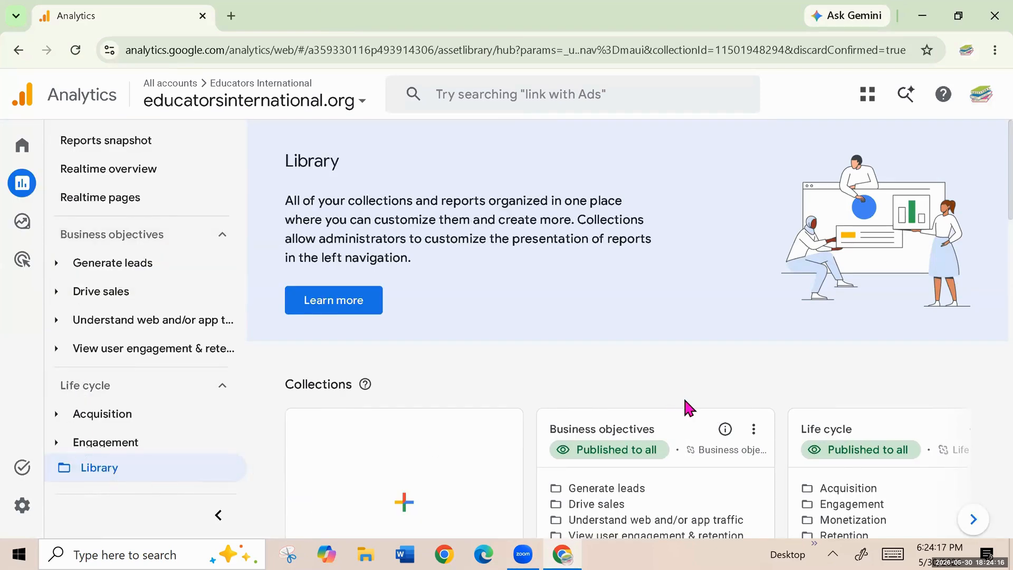
- Open the Life cycle collection for editing
scroll(582, 288, down, 4)
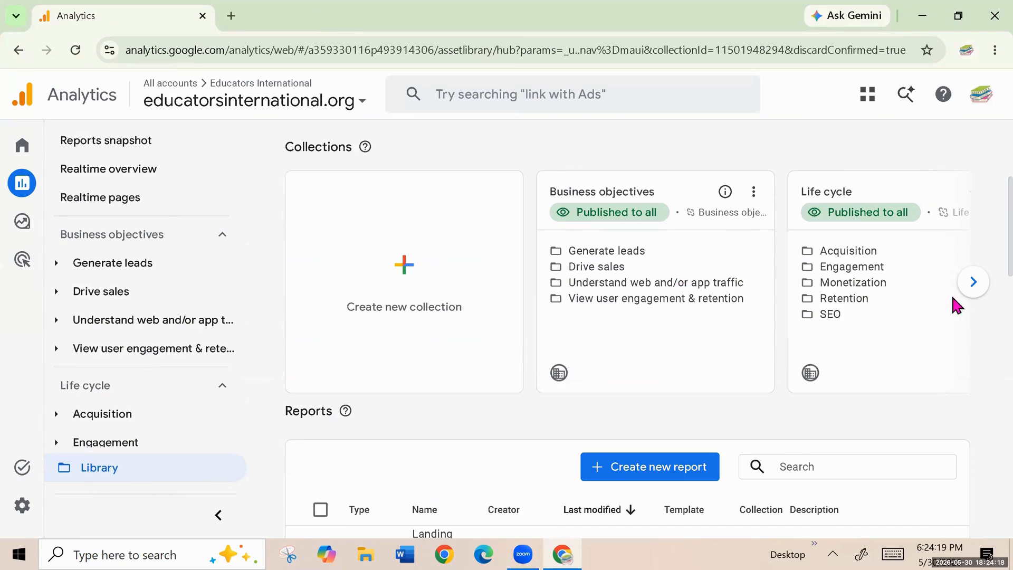
click(975, 283)
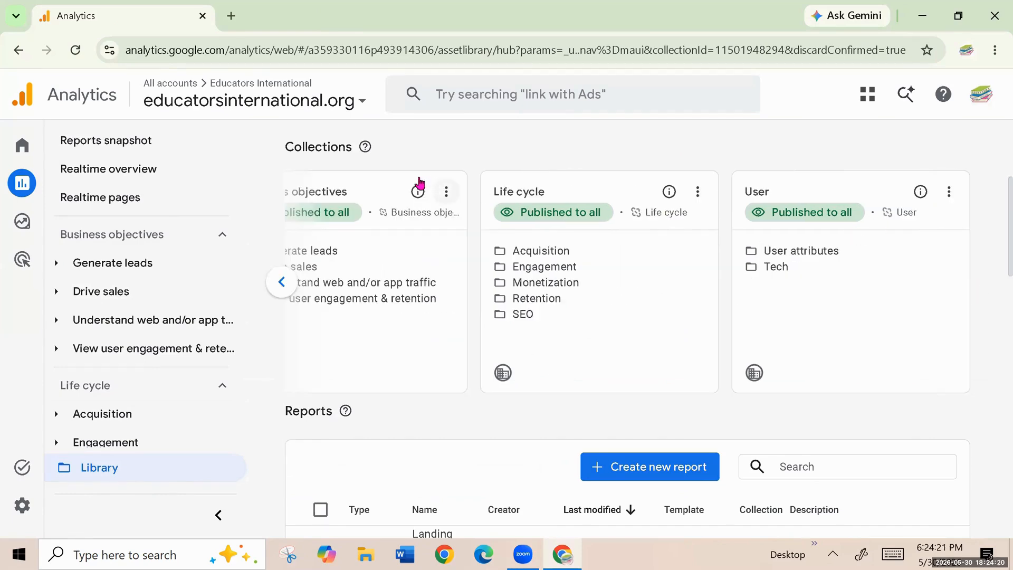
click(699, 191)
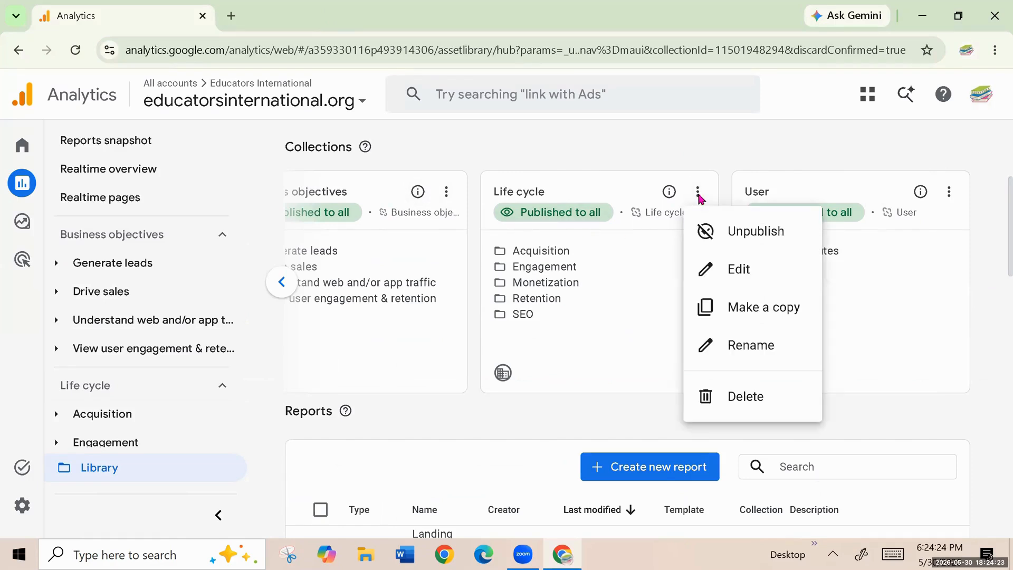
click(738, 277)
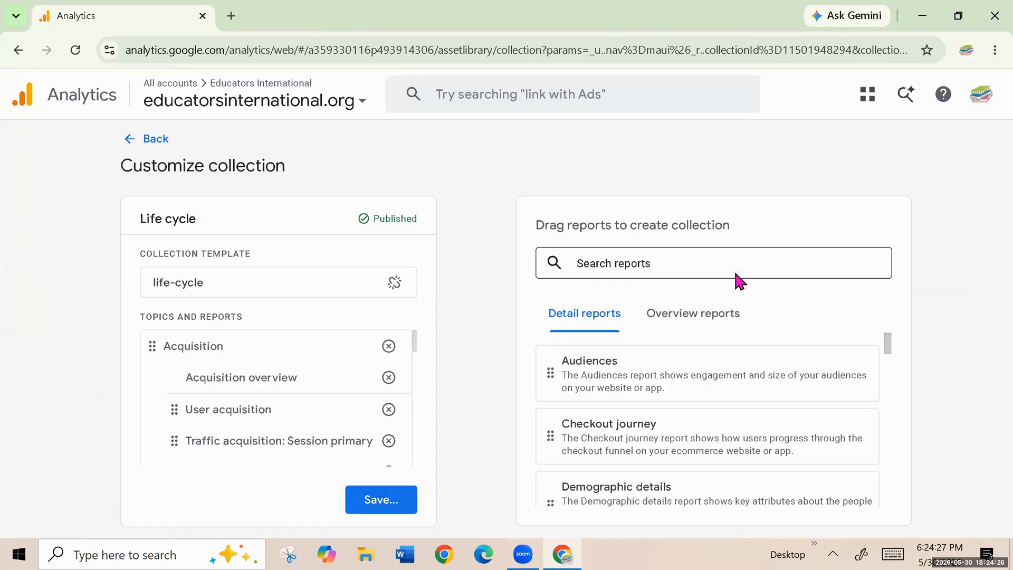
- Search the available detail reports for "land"
click(585, 262)
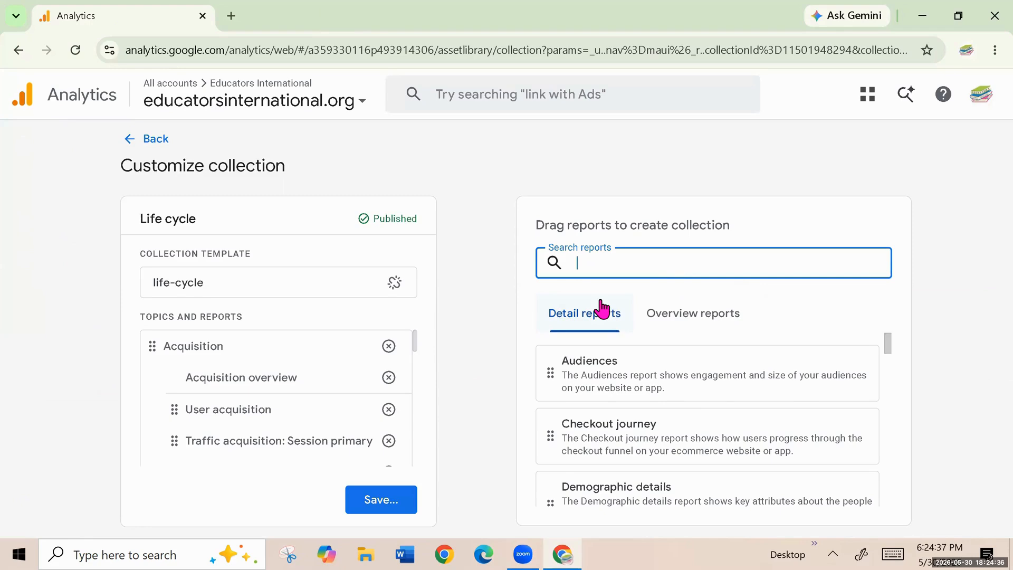
text(lan)
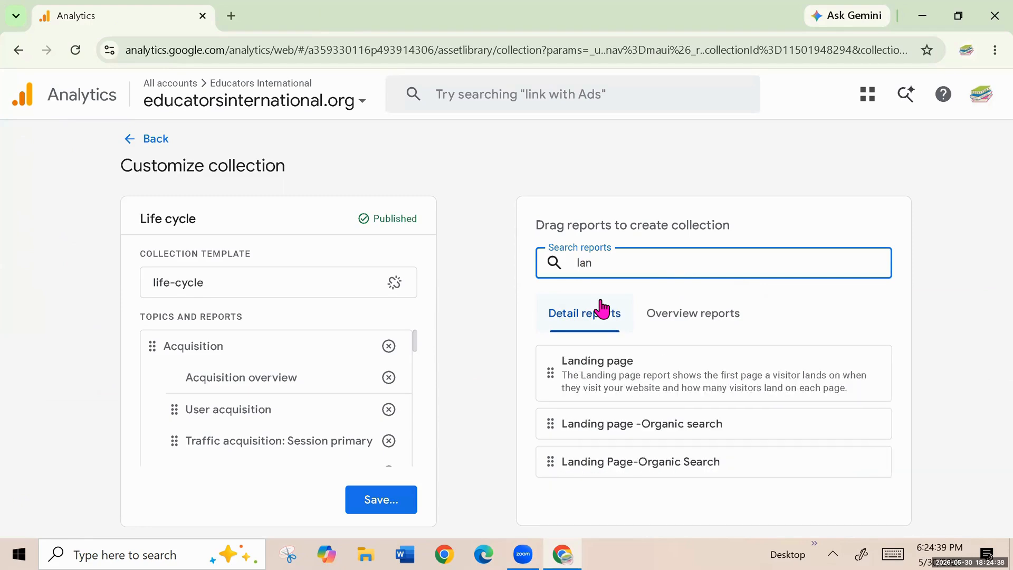
text(d)
- Remove the existing Landing page report from the Engagement topic of the Life cycle collection
mouse_move(415, 344)
mouse_down()
mouse_move(425, 388)
mouse_move(423, 354)
mouse_up()
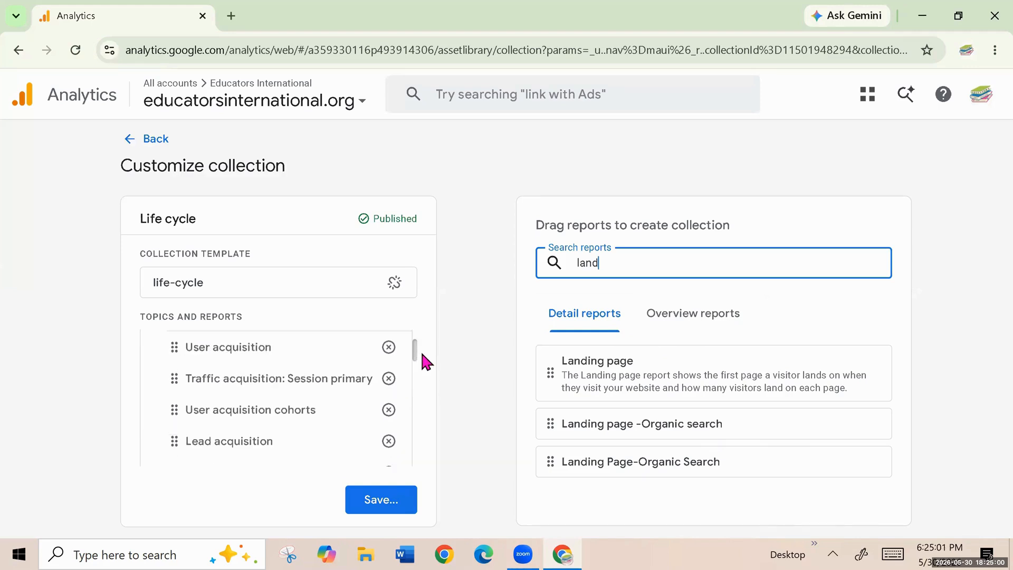
drag(422, 400, 421, 402)
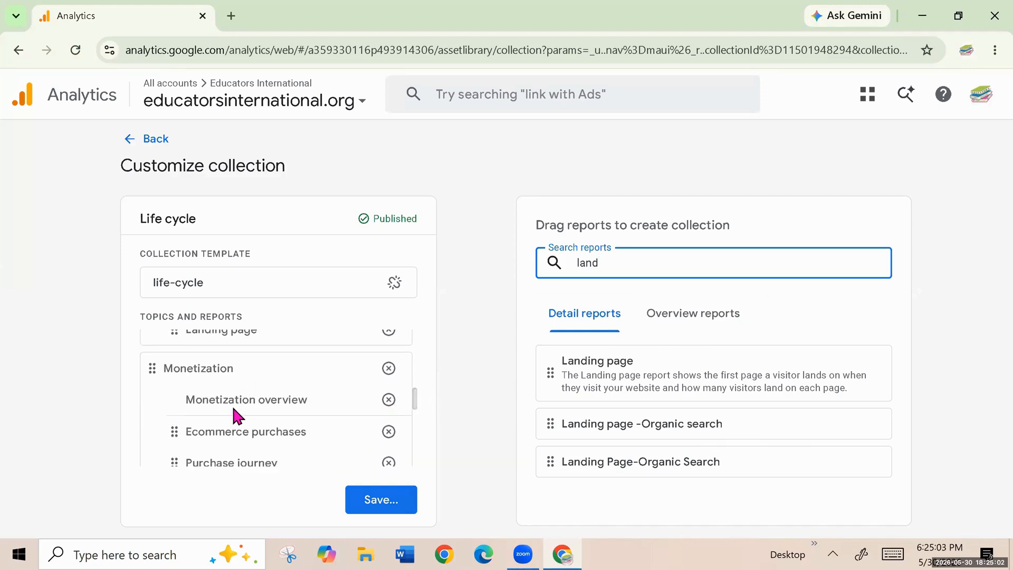
scroll(233, 408, up, 3)
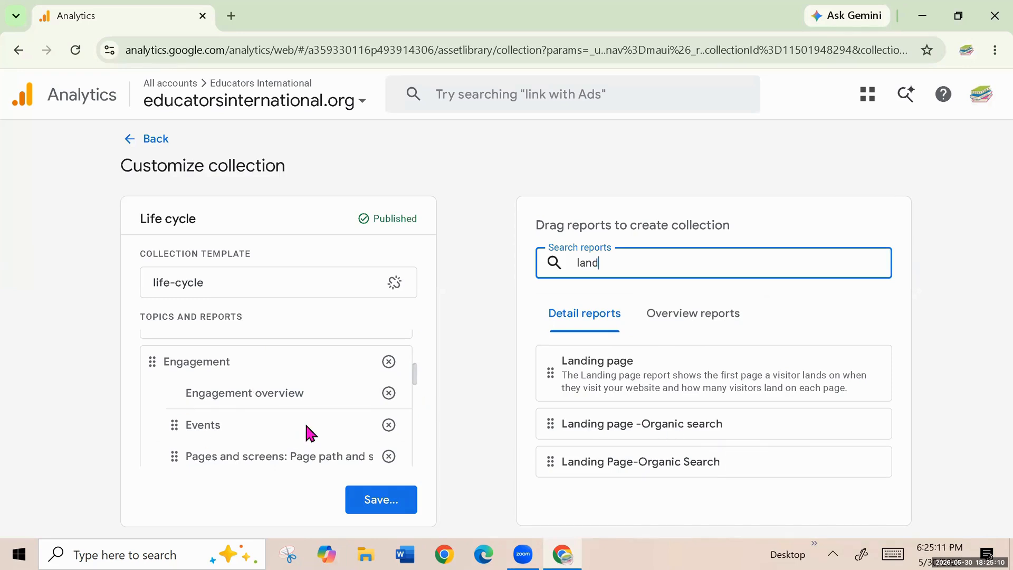
scroll(306, 427, down, 1)
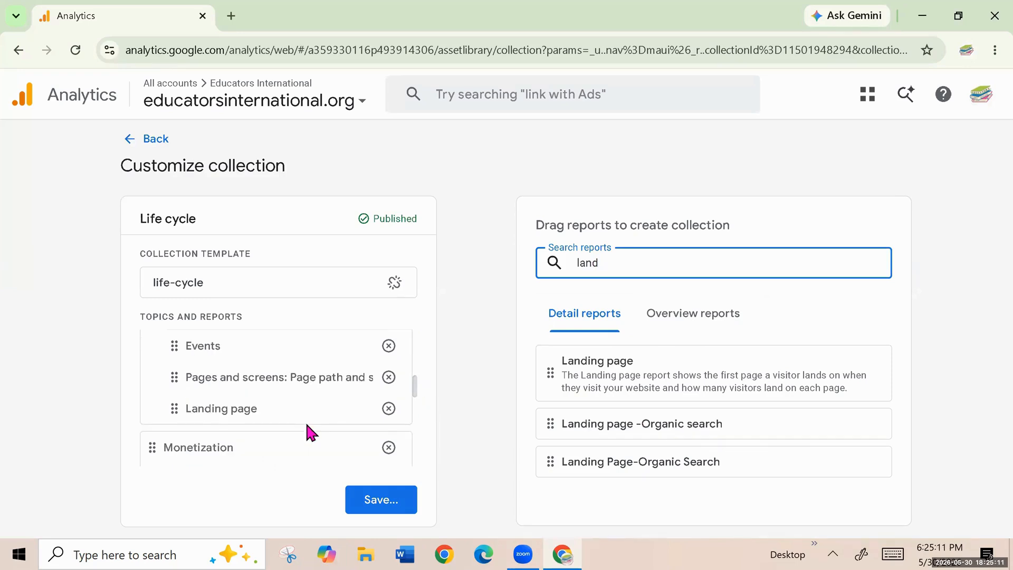
click(389, 409)
- Add the "Landing page -Organic search" report to the Engagement topic, directly below Engagement overview
scroll(221, 407, down, 3)
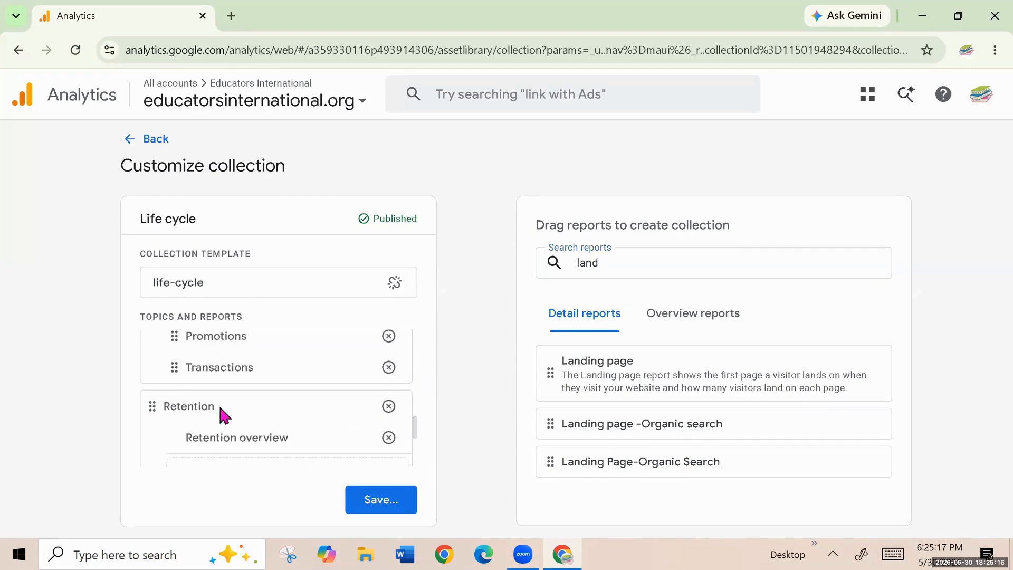
scroll(221, 407, up, 3)
scroll(224, 410, up, 2)
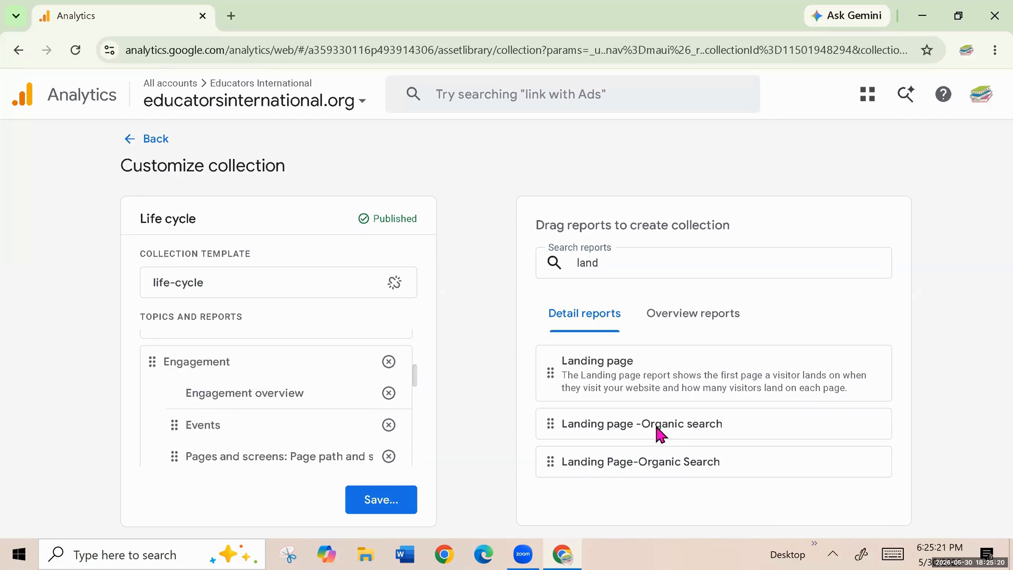
drag(658, 426, 269, 395)
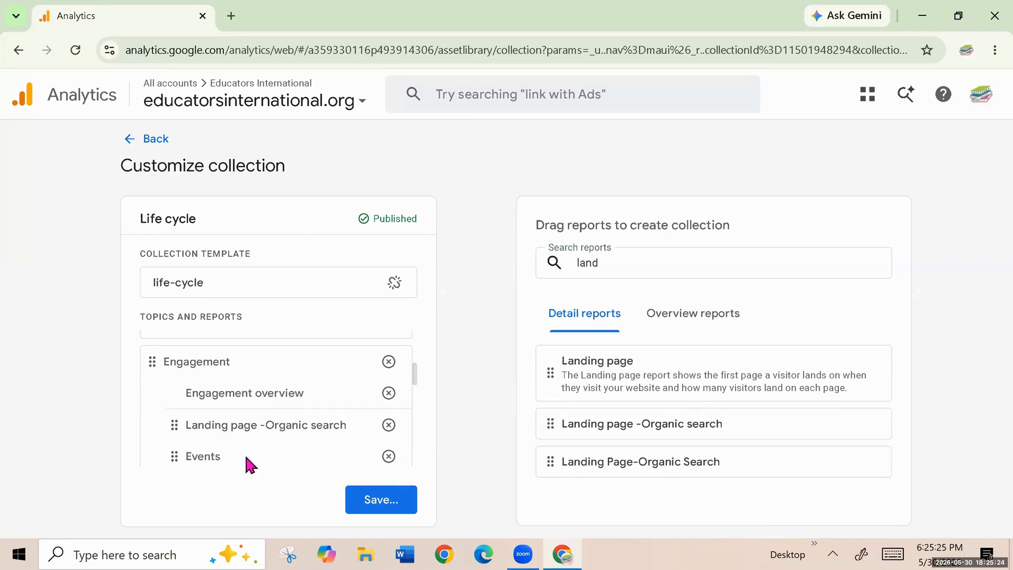
- Save the changes to the current Life cycle collection and return to the library
click(378, 505)
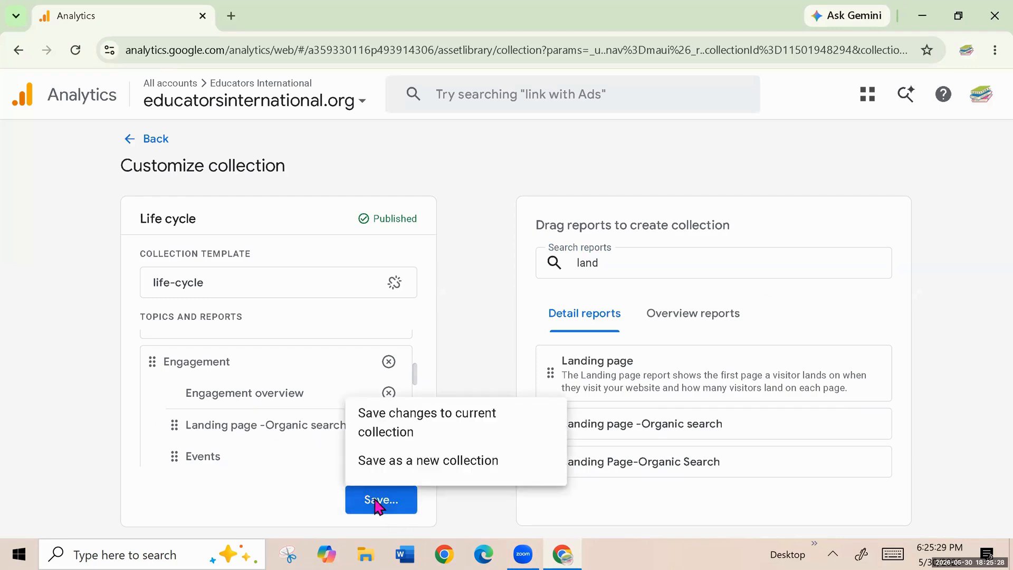
click(420, 413)
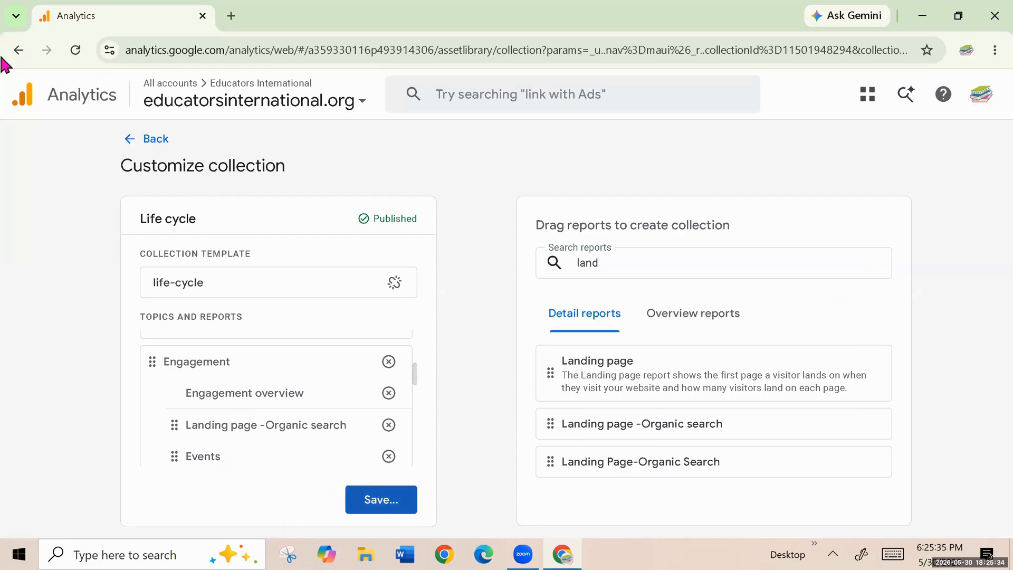
click(155, 139)
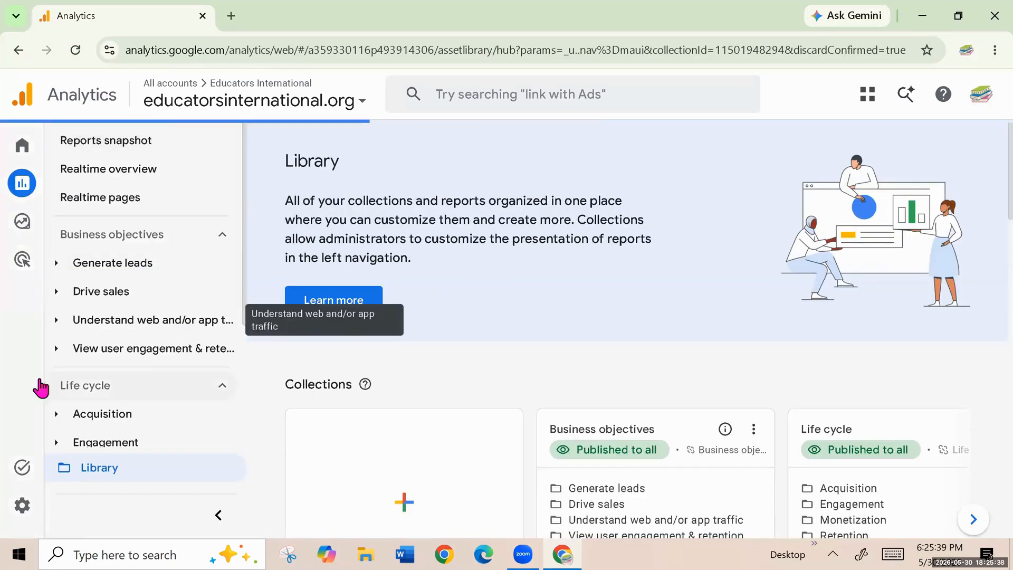
scroll(149, 340, down, 3)
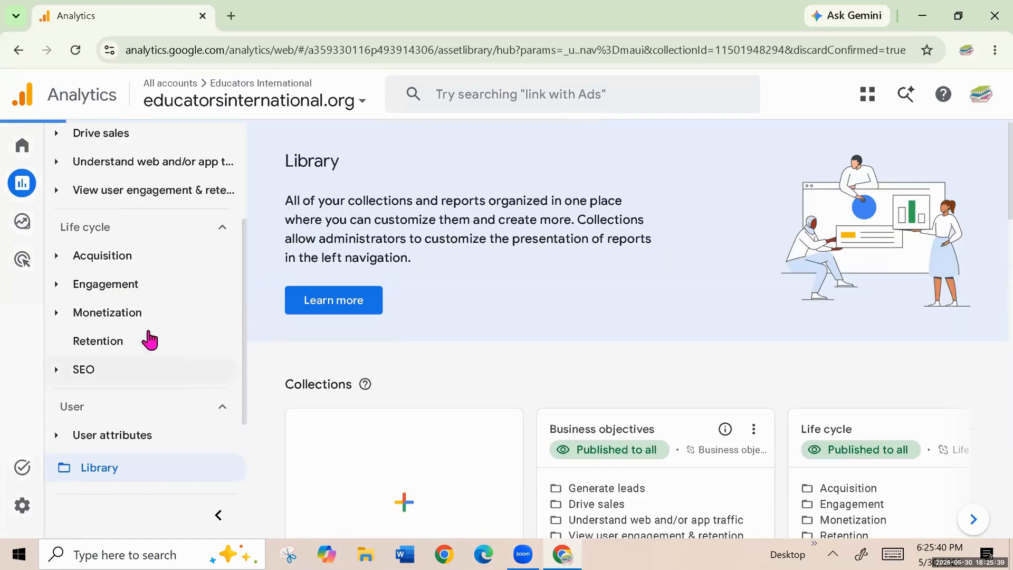
- Open the "Landing page -Organic search" report under Engagement in the Life cycle collection and review its chart and landing page table
click(126, 290)
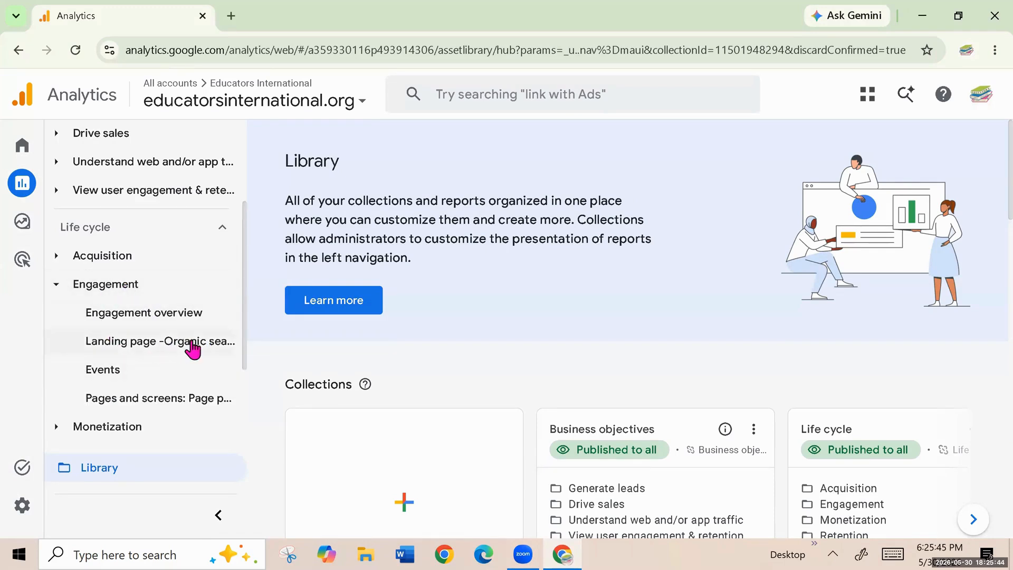
click(191, 346)
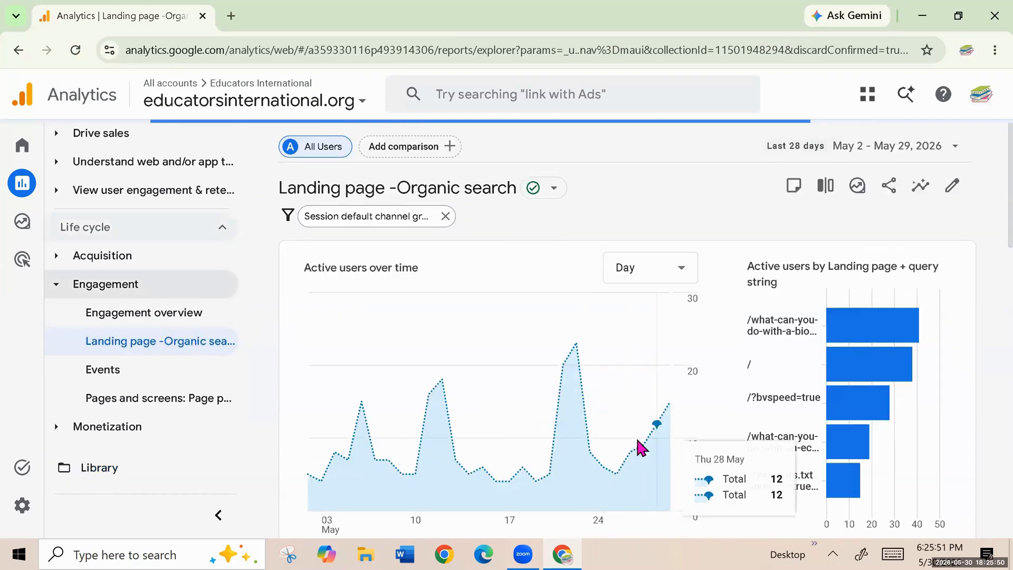
scroll(437, 423, down, 5)
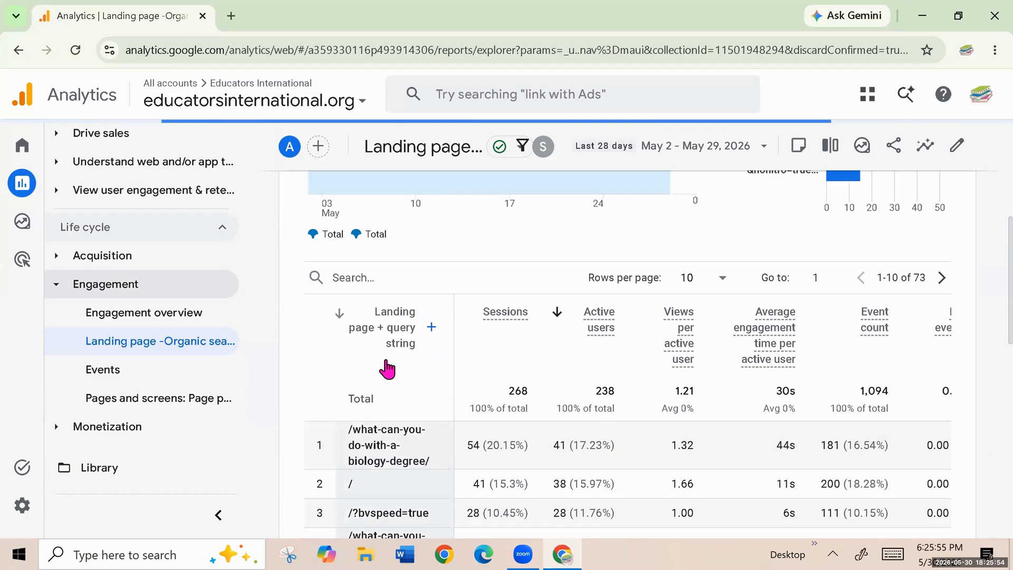
scroll(792, 426, down, 3)
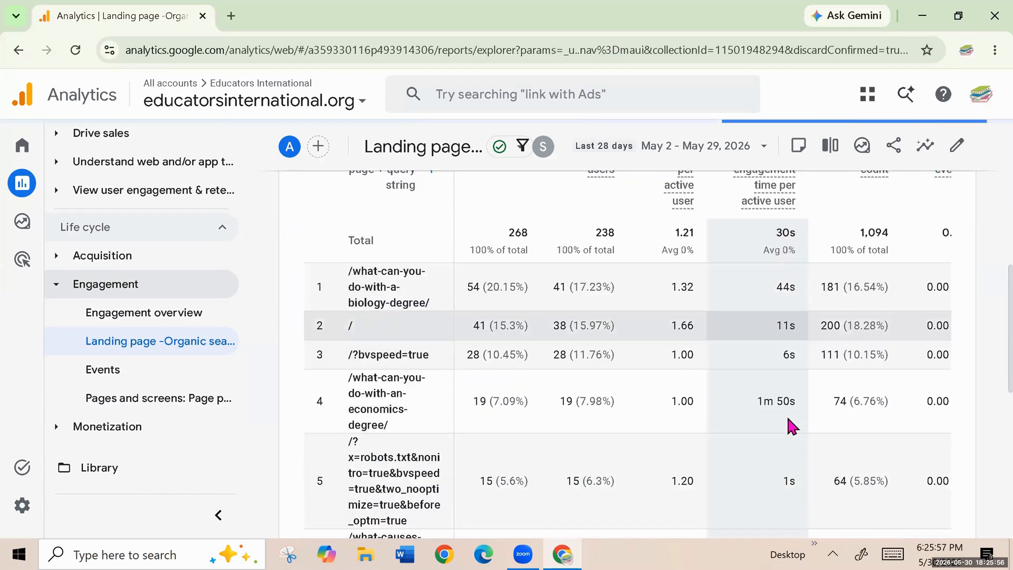
scroll(789, 419, down, 5)
scroll(788, 417, up, 5)
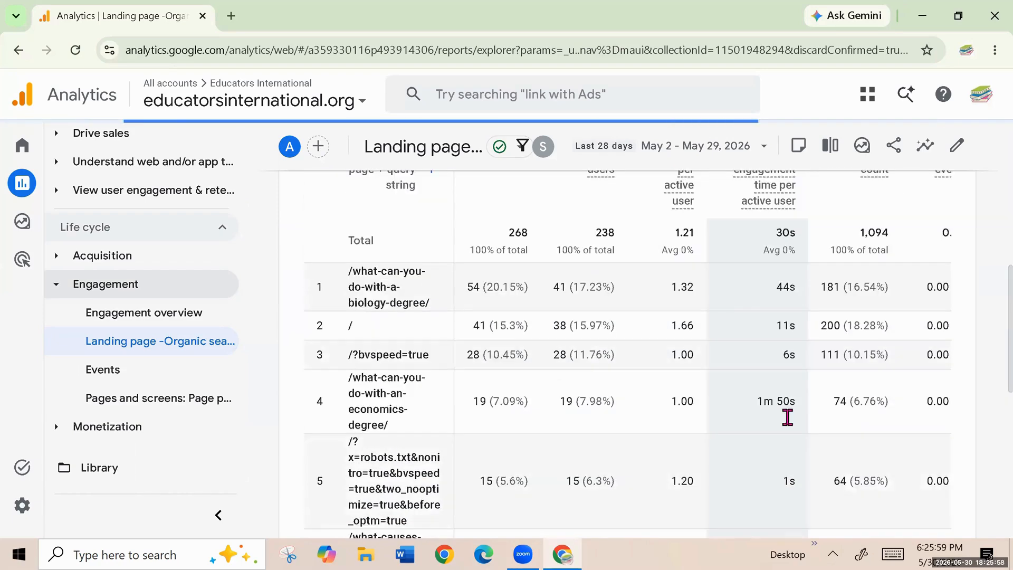
scroll(789, 419, up, 4)
scroll(789, 422, up, 4)
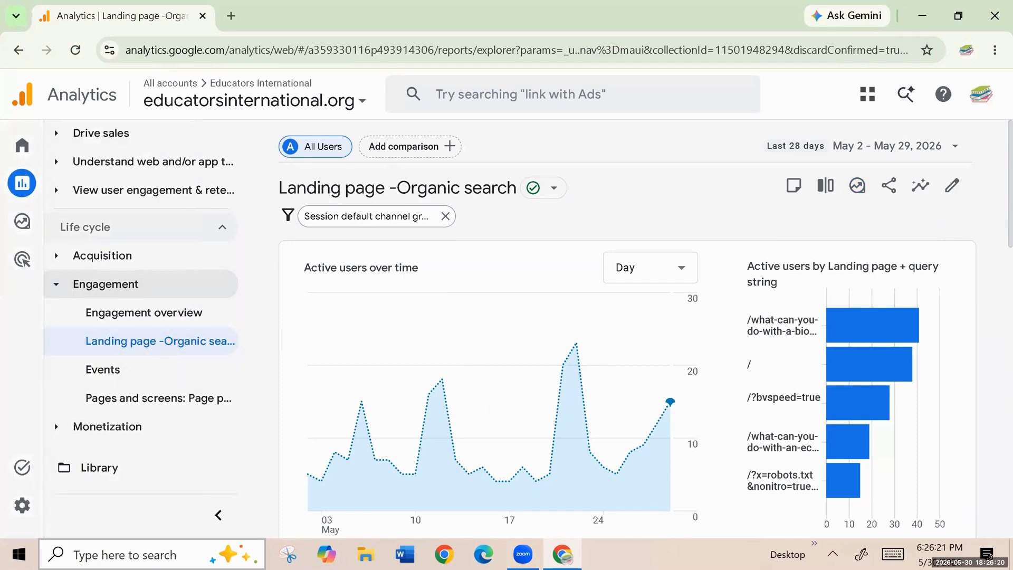
- Go to Explorations and create a new blank exploration
mouse_move(33, 197)
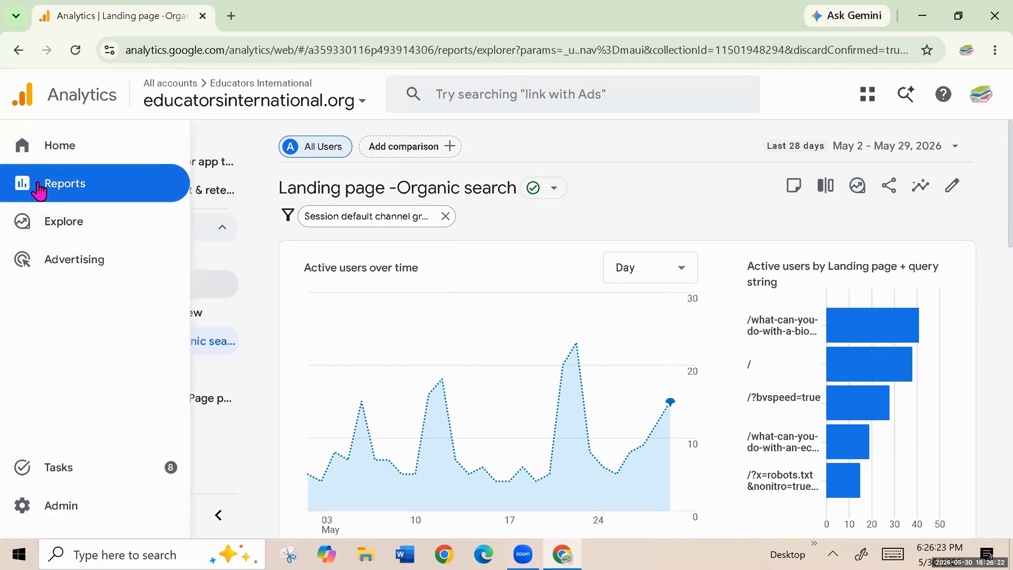
click(65, 226)
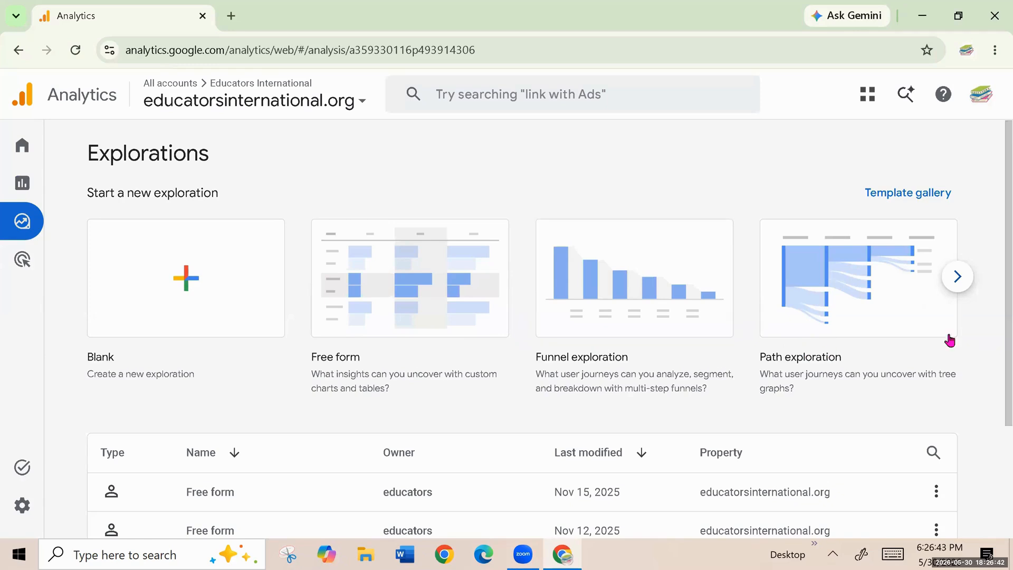
click(959, 280)
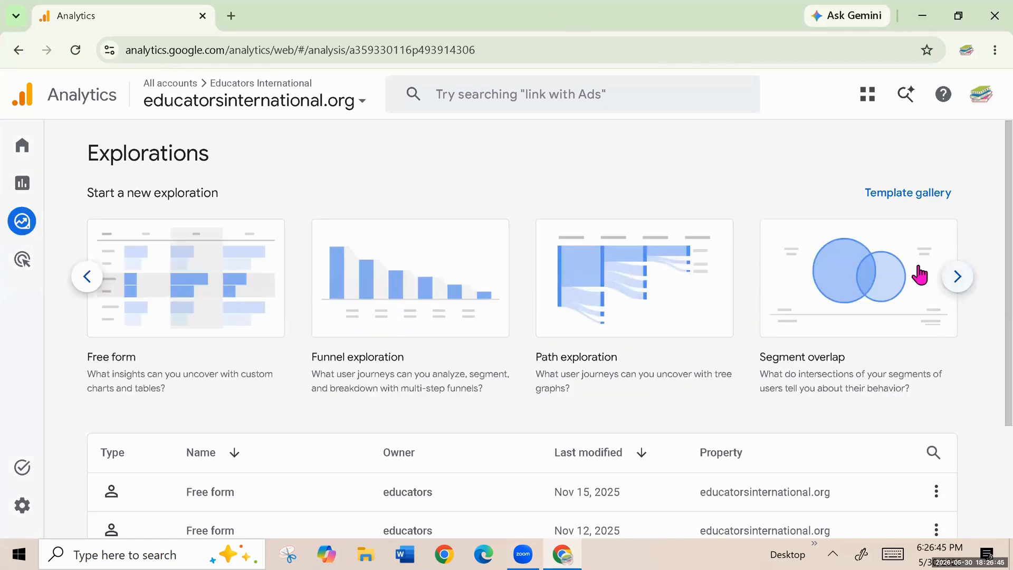
click(88, 279)
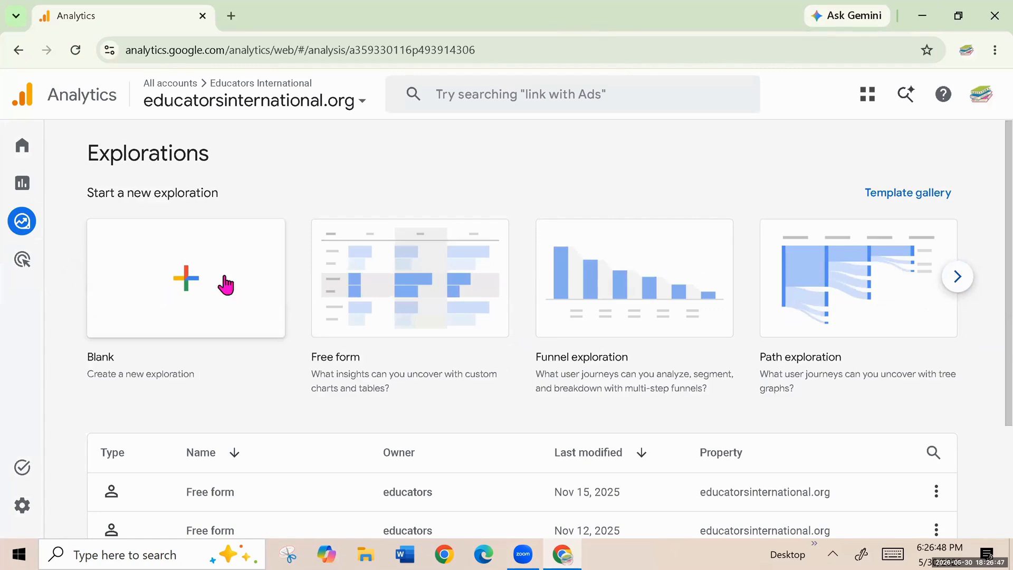
click(188, 285)
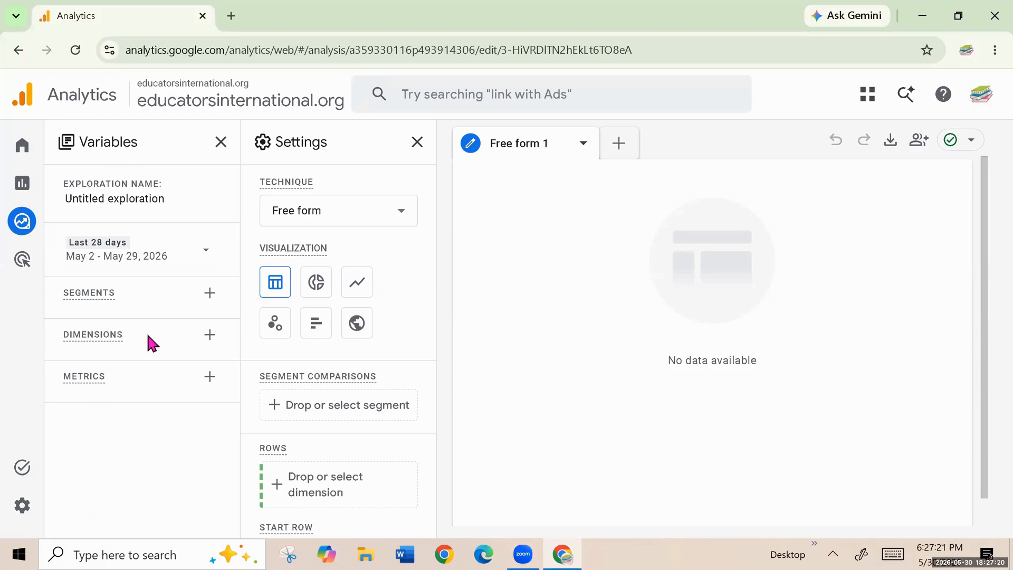
- Search the exploration's available dimensions for "land" and select Landing page
click(203, 337)
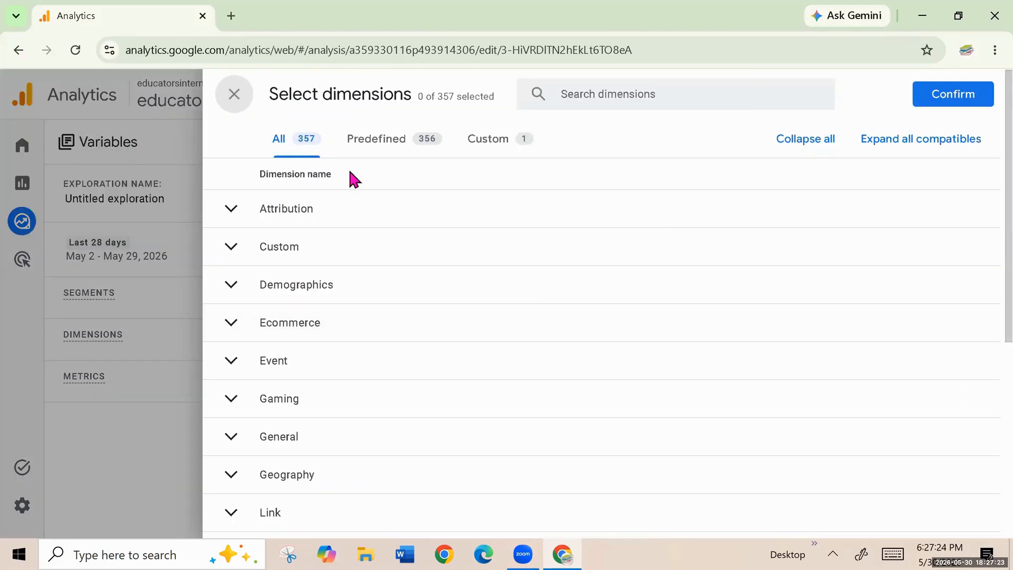
click(579, 90)
text(la)
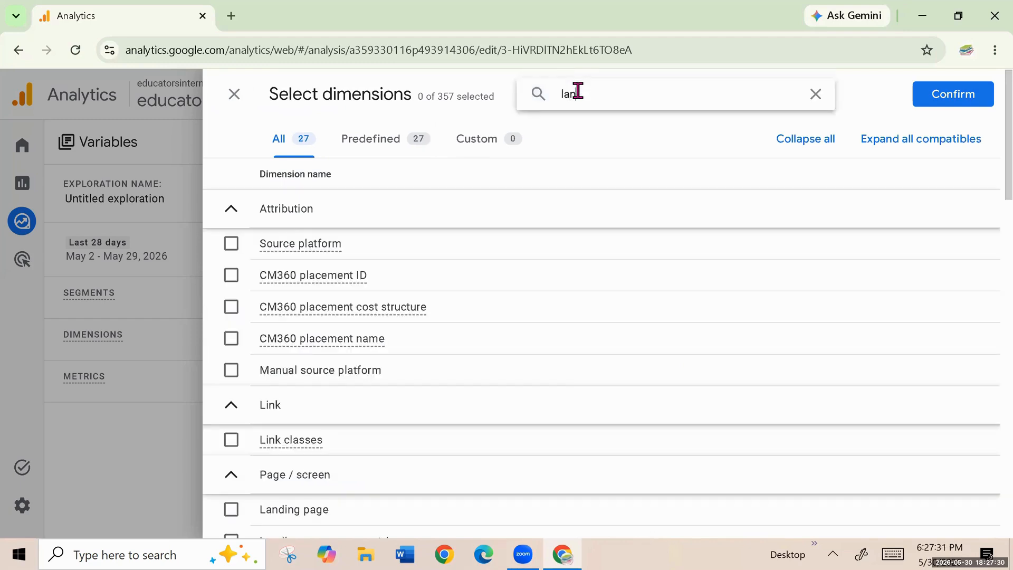
text(nd)
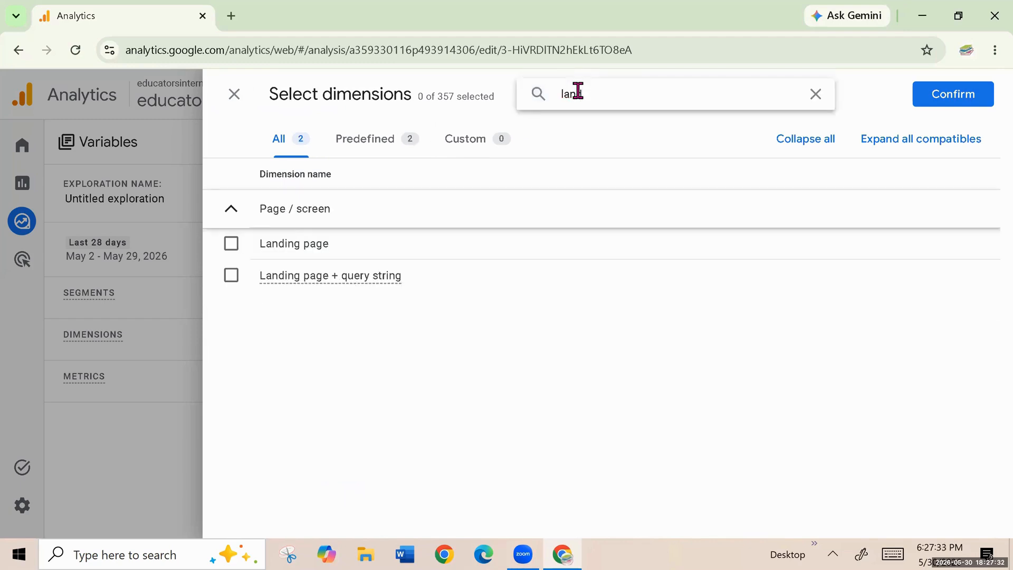
click(231, 245)
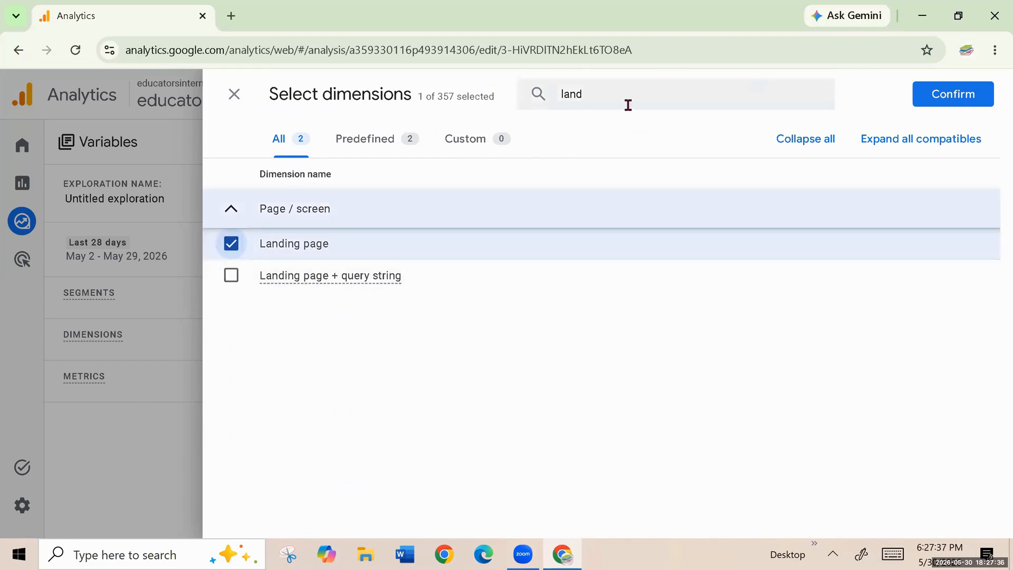
- Search the dimensions for "session", select Session default channel group as well, and confirm the dimension selection
double_click(575, 95)
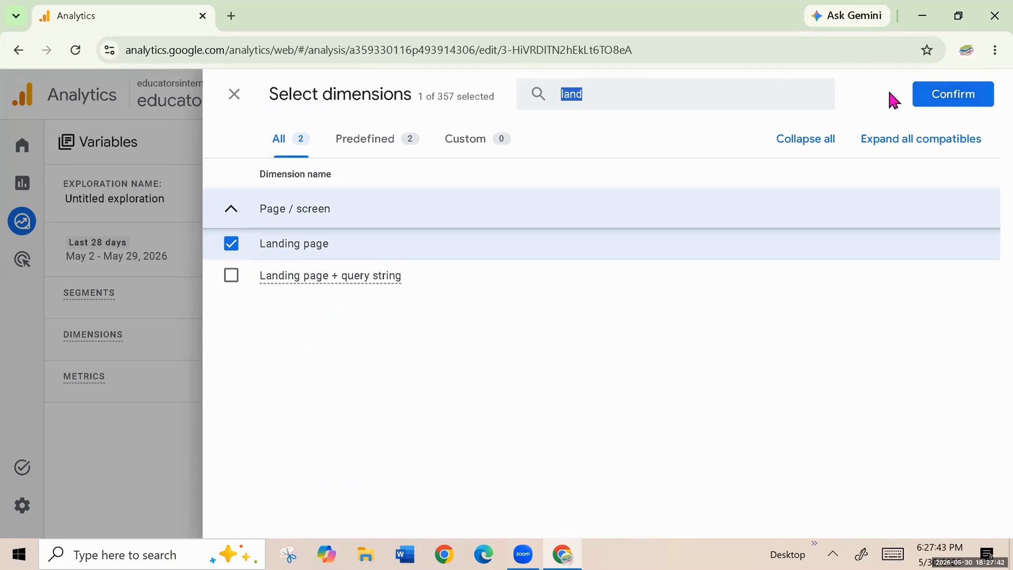
text(session)
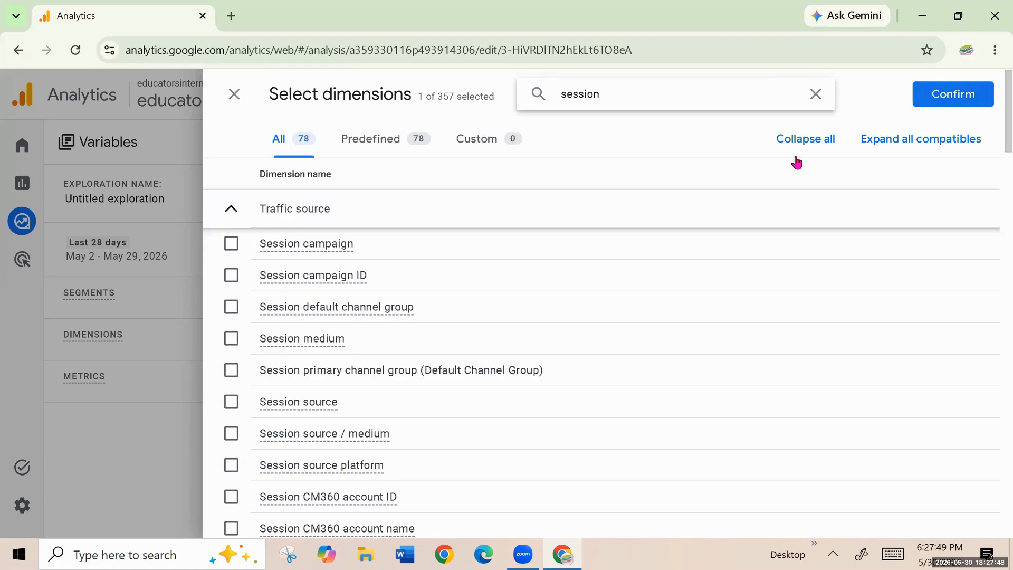
click(232, 308)
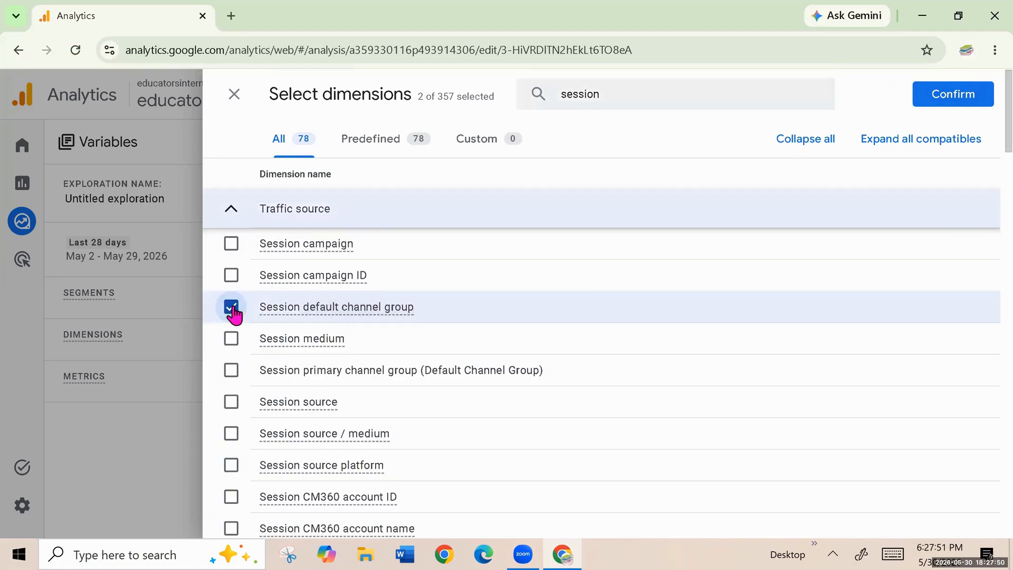
click(951, 96)
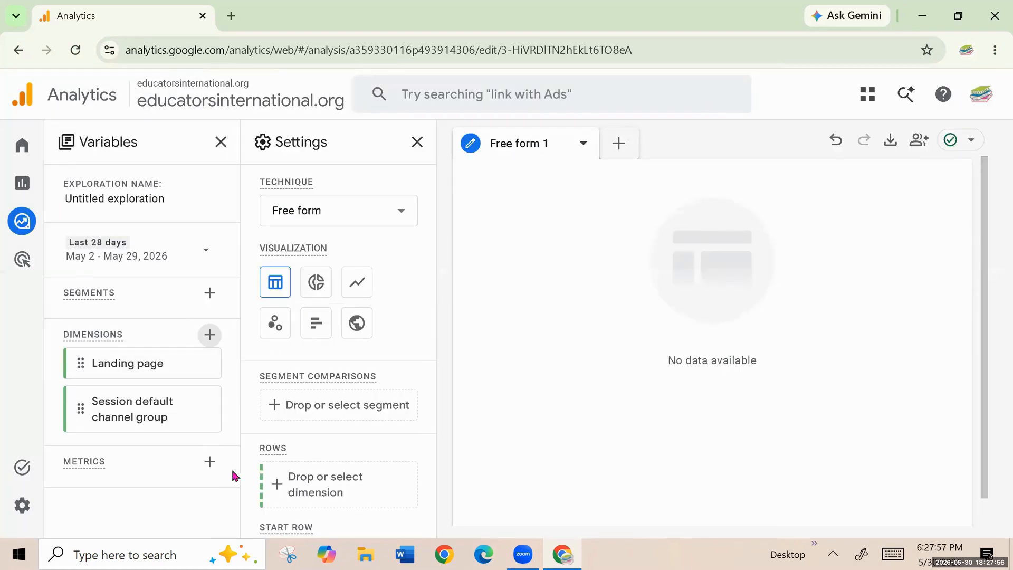
- Search the exploration's available metrics for "total" and select Total users
click(210, 462)
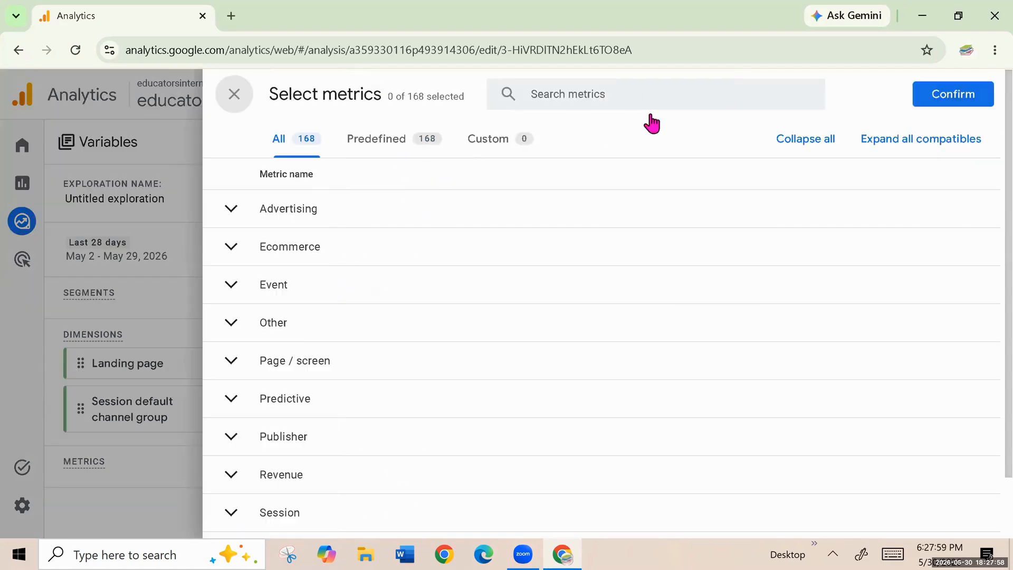
click(559, 93)
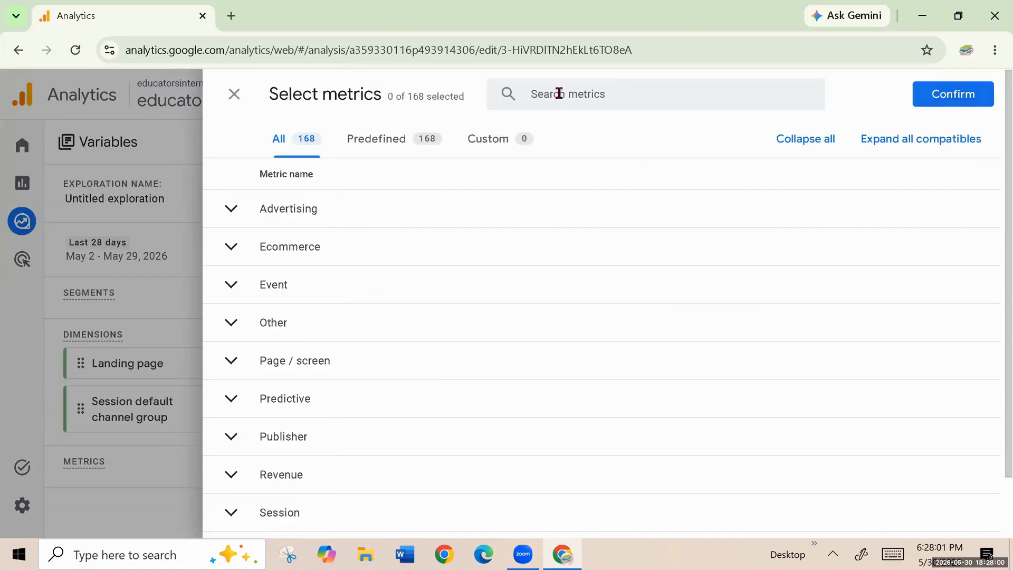
text(tota)
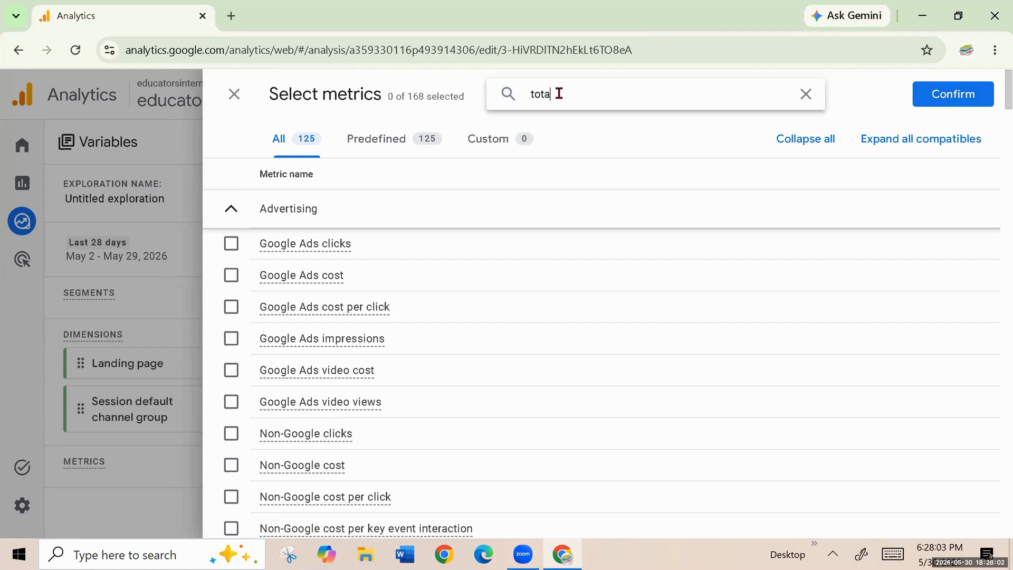
text(l)
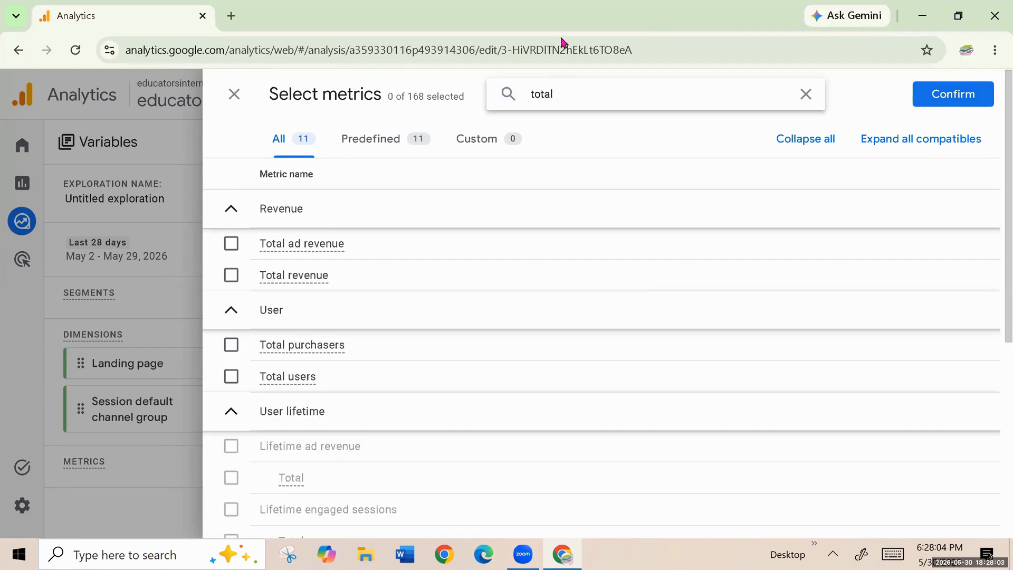
click(231, 376)
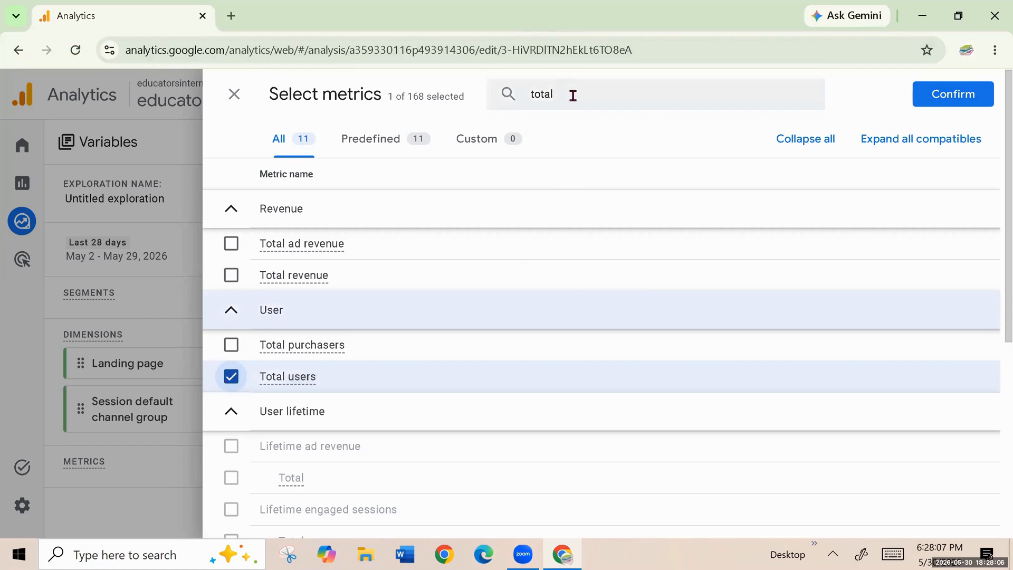
- Search the metrics for "session", add Sessions, Session key event rate and Engagement rate, and confirm the metric selection
drag(573, 95, 522, 95)
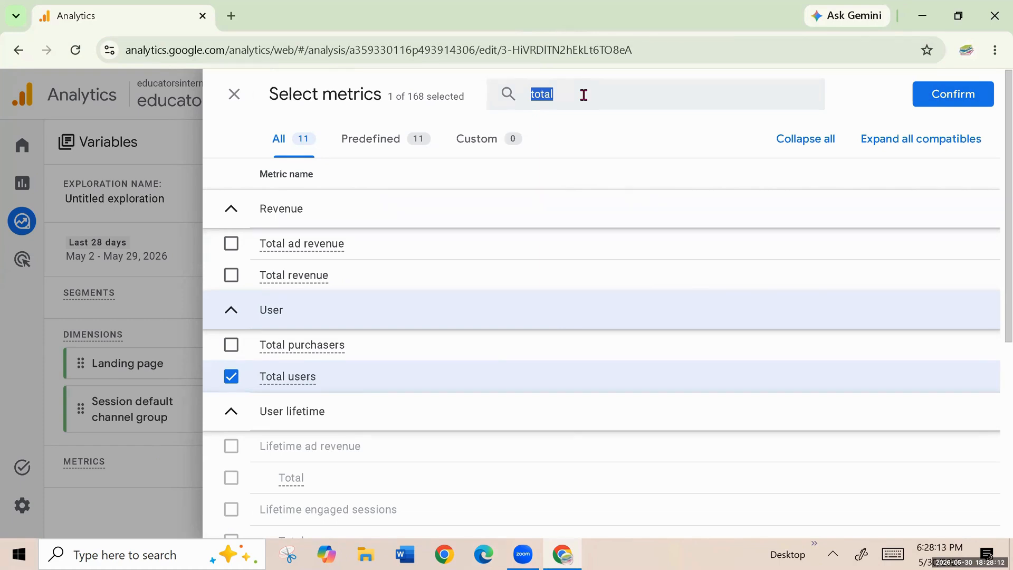
text(session)
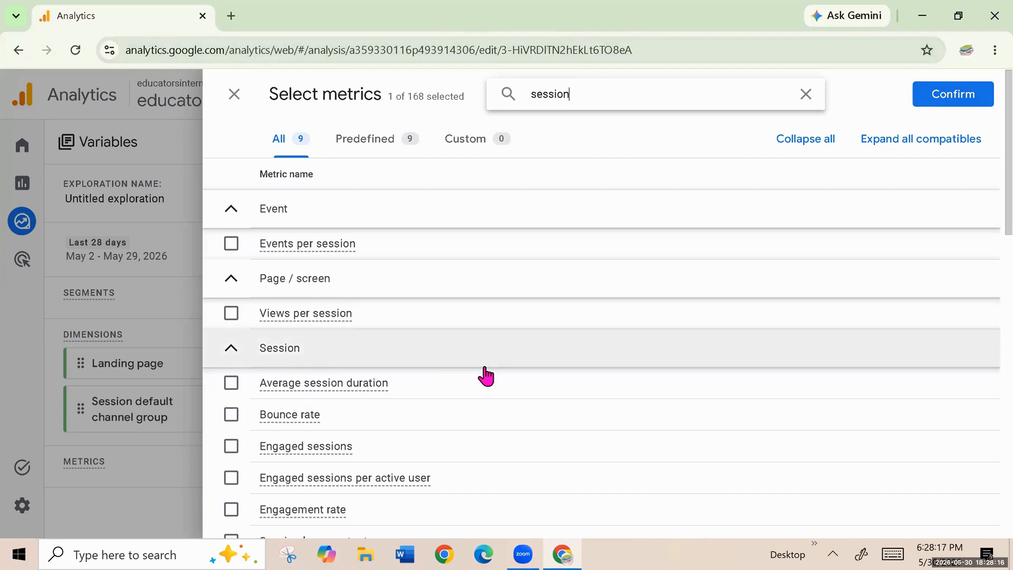
scroll(486, 376, down, 2)
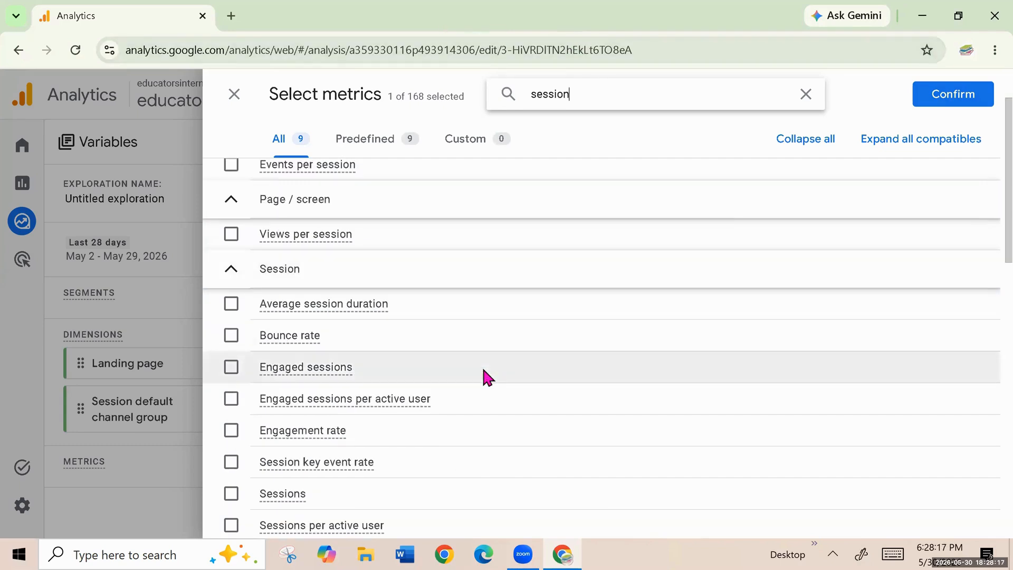
click(232, 495)
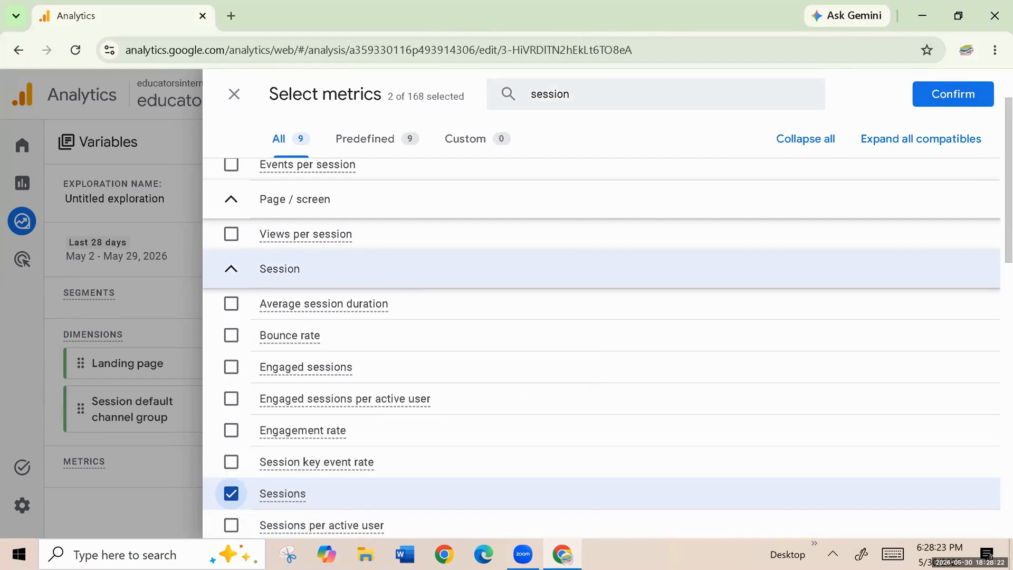
click(231, 462)
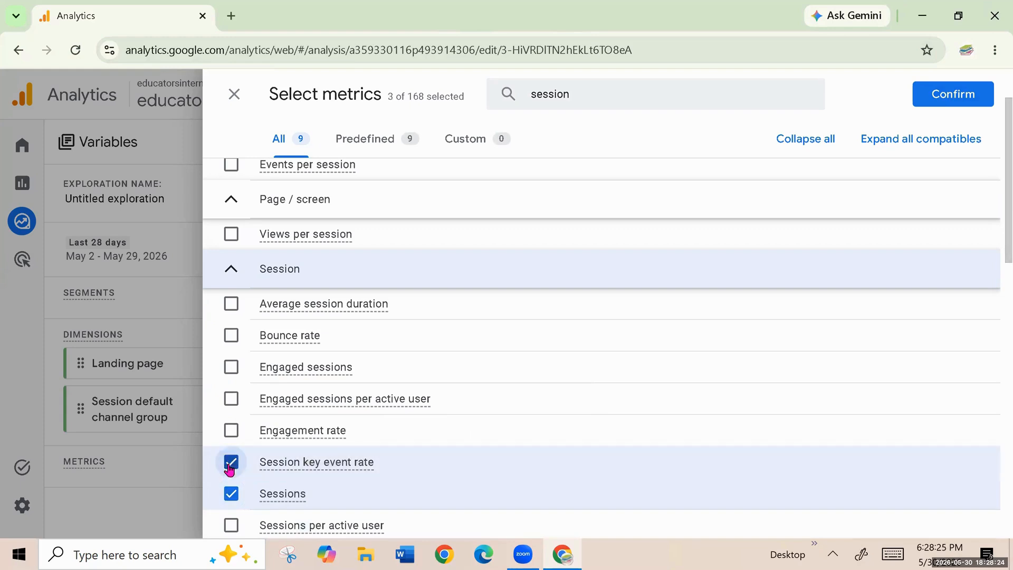
click(231, 430)
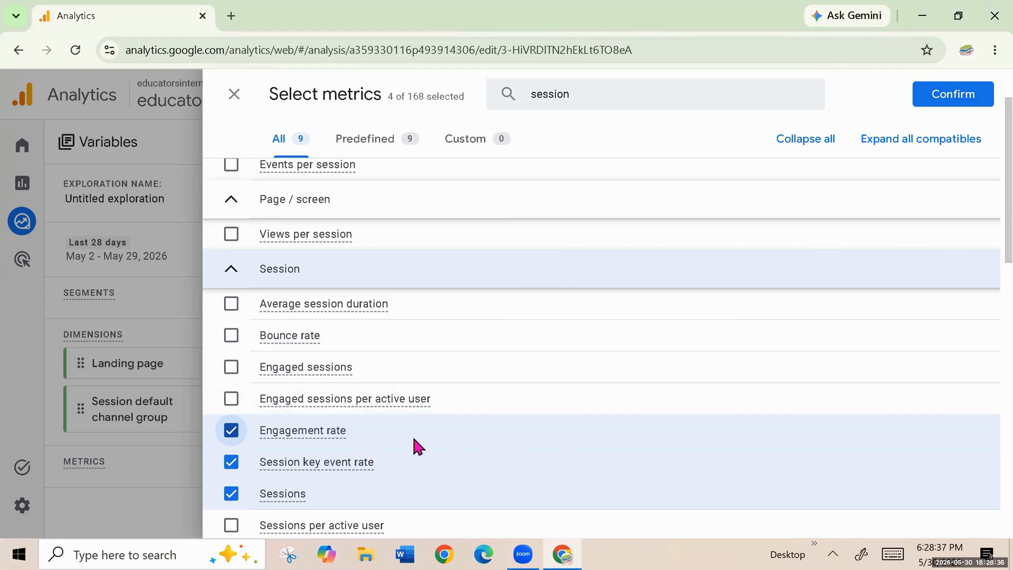
scroll(411, 434, down, 3)
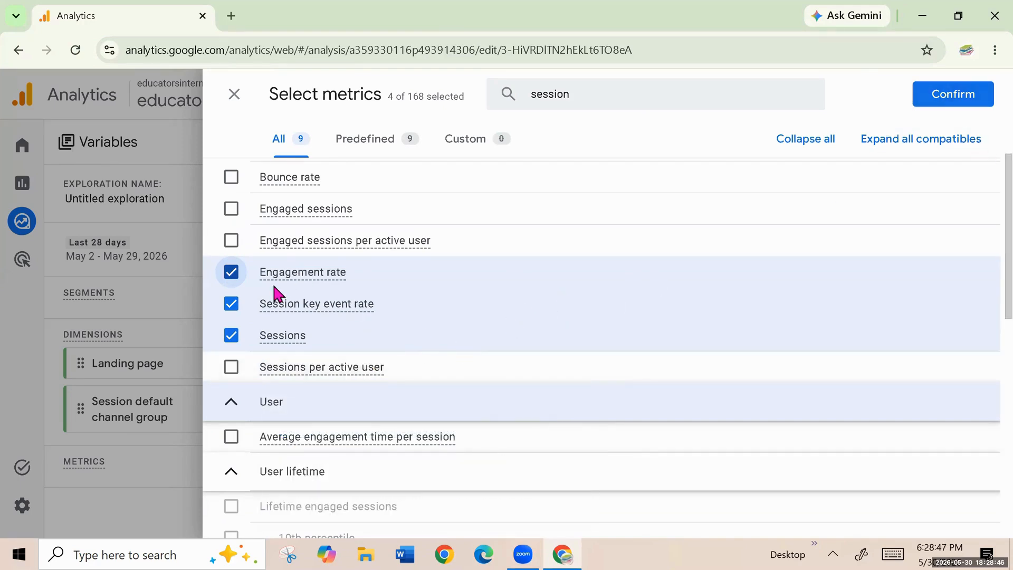
click(956, 100)
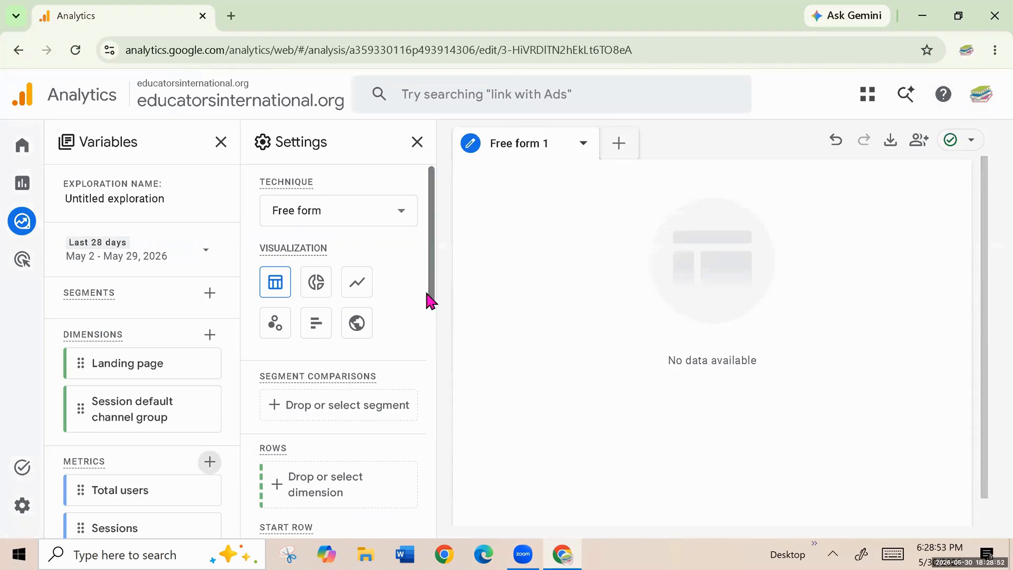
- Set the Landing page dimension as the rows of the free form table
scroll(430, 299, down, 1)
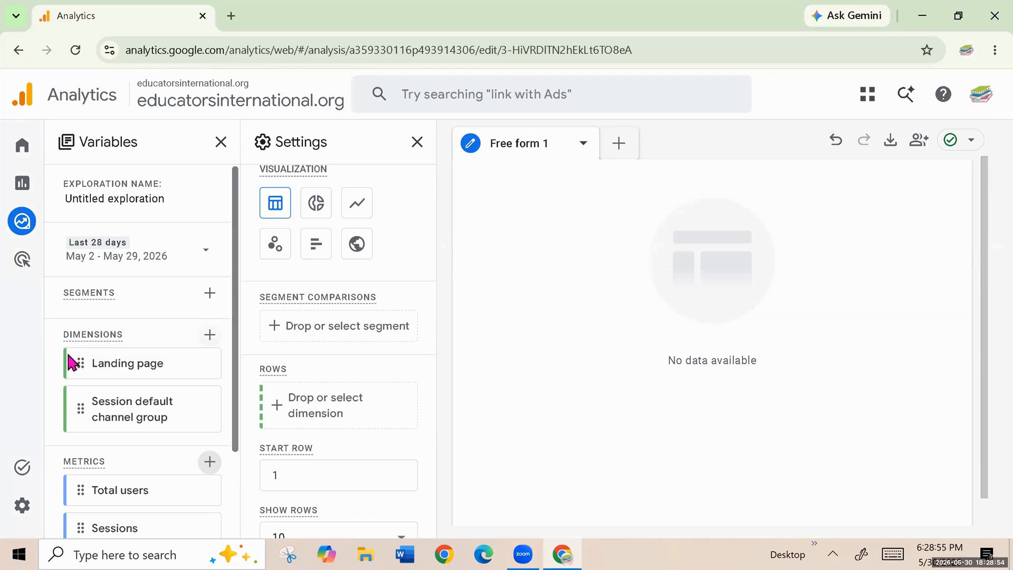
scroll(122, 445, down, 1)
scroll(157, 324, up, 1)
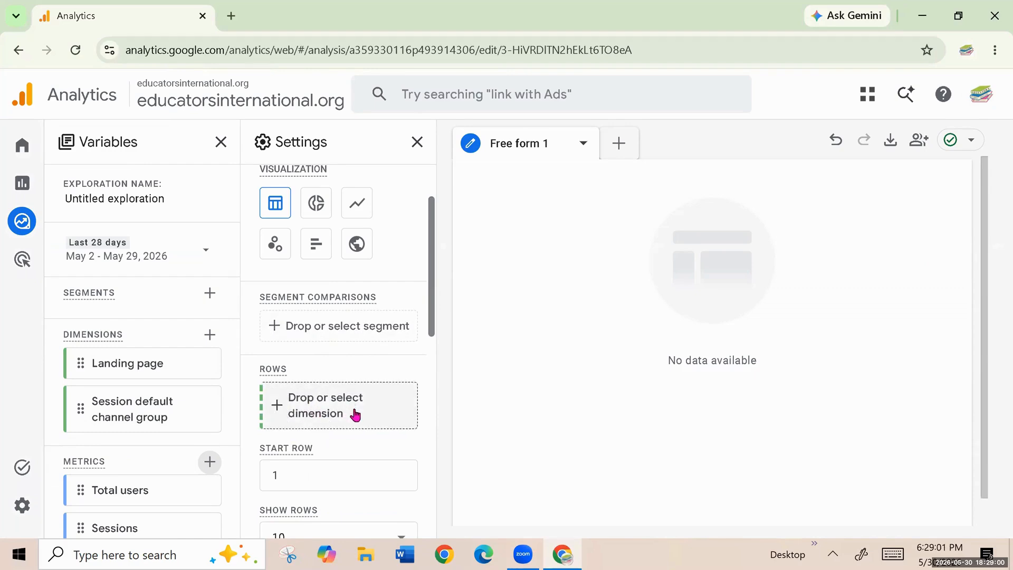
drag(94, 375, 299, 399)
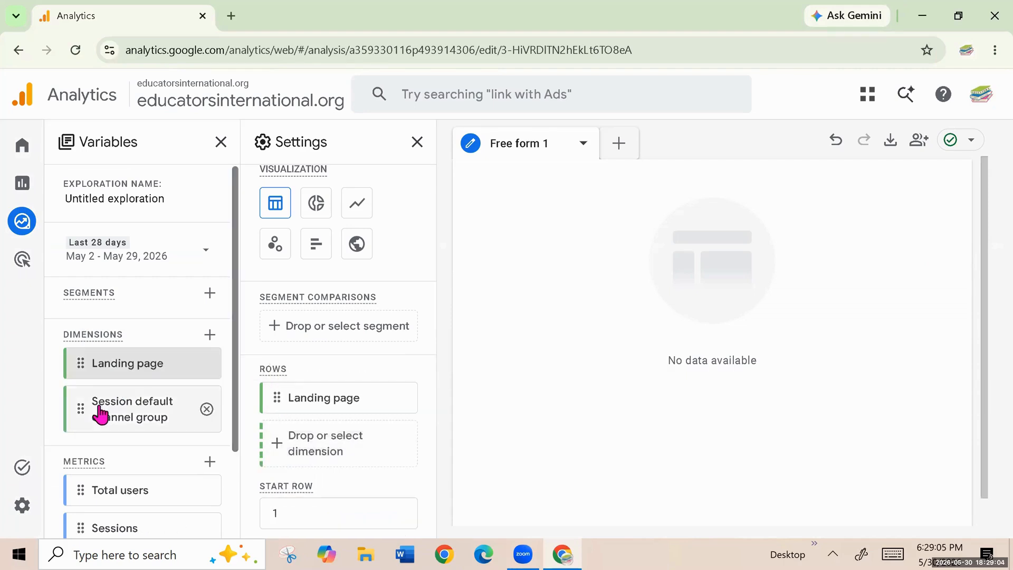
- Place Session default channel group above Landing page in the rows, and add Total users, Sessions, Engagement rate and Session key event rate as values
drag(100, 413, 304, 378)
drag(430, 317, 430, 538)
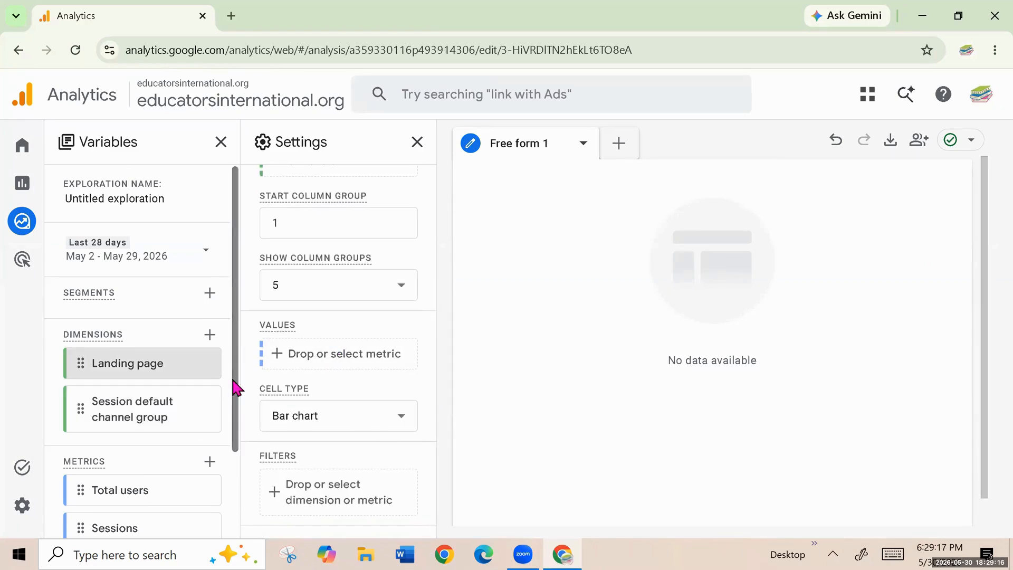
scroll(239, 454, down, 3)
drag(97, 388, 299, 346)
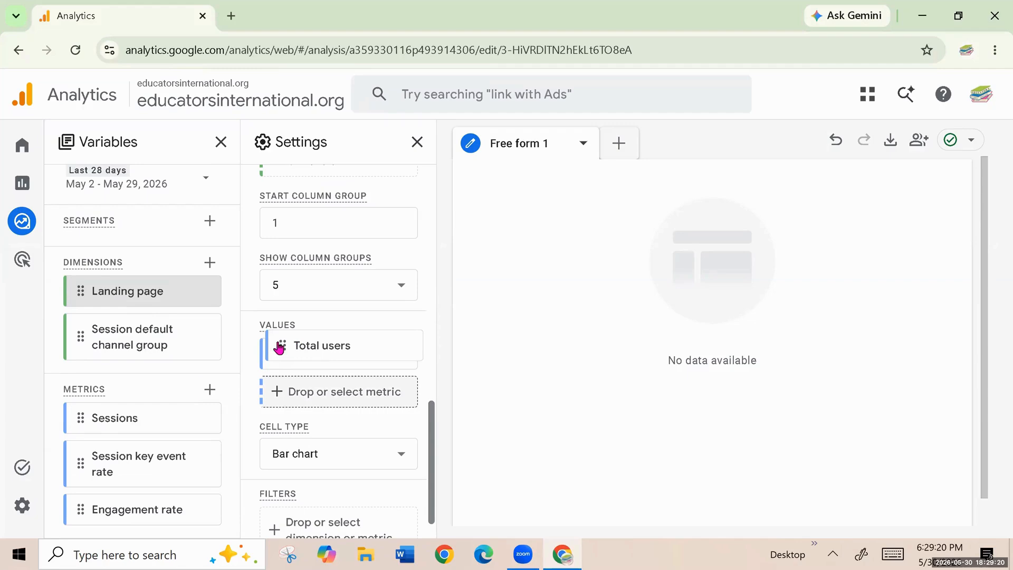
drag(132, 450, 402, 433)
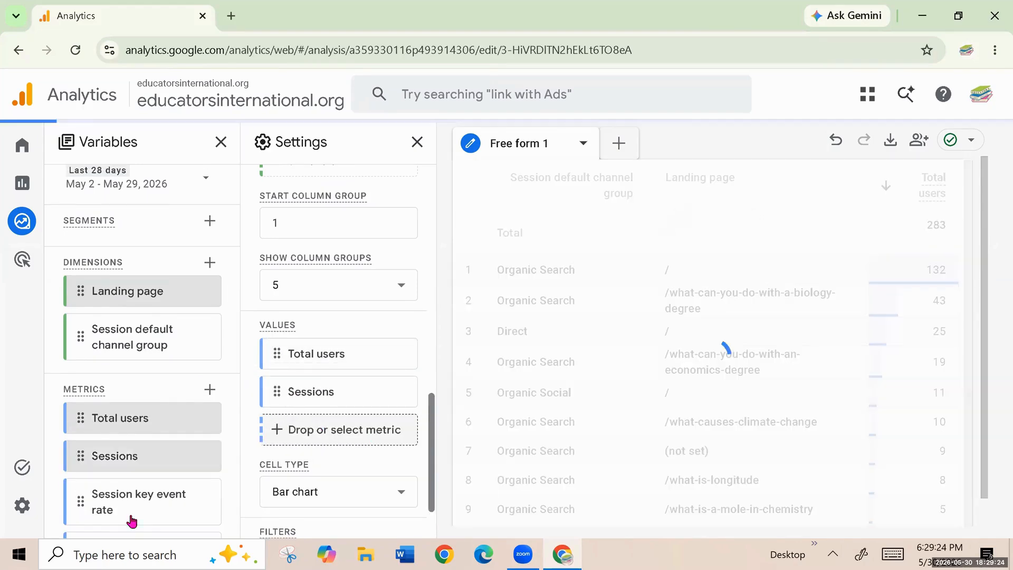
drag(129, 515, 324, 453)
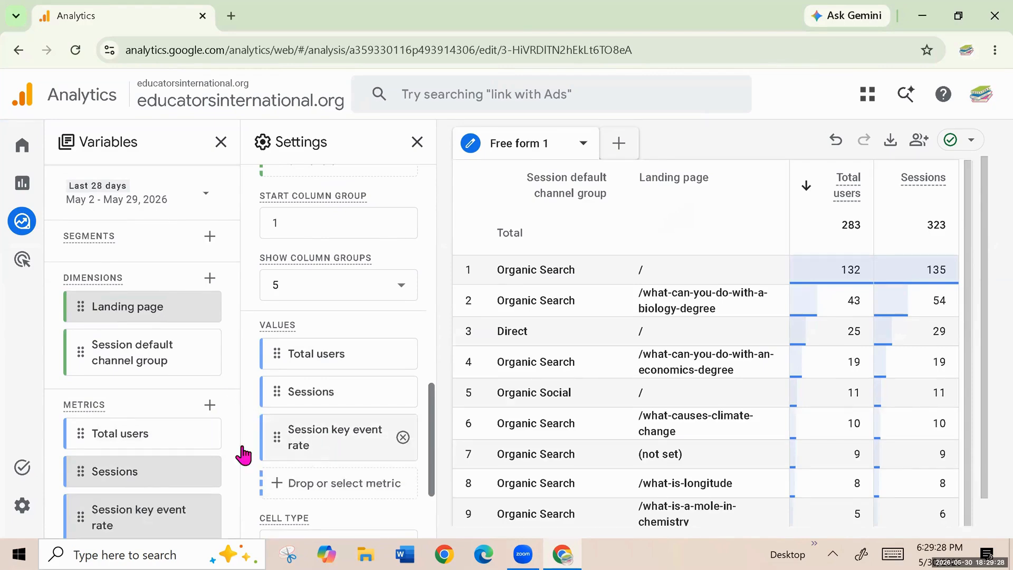
scroll(201, 473, down, 1)
drag(181, 507, 327, 429)
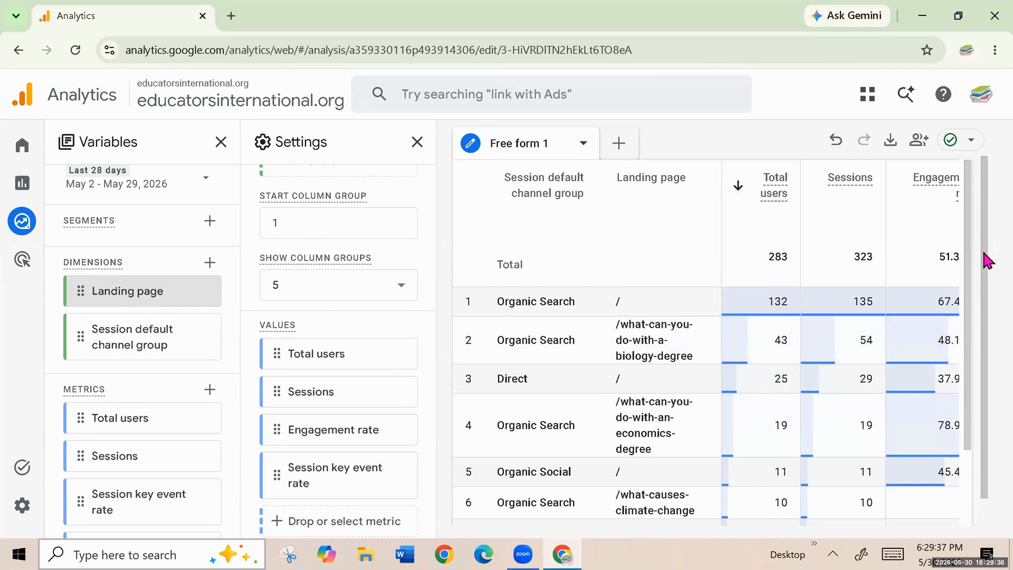
- Filter the free form table to rows whose Session default channel group exactly matches Organic Search
drag(972, 253, 985, 417)
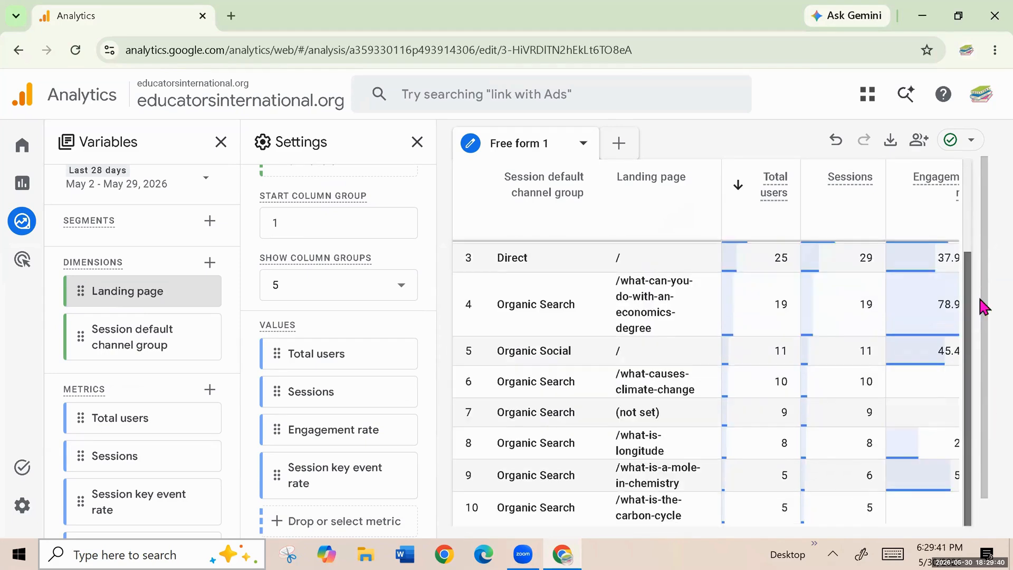
scroll(610, 356, up, 2)
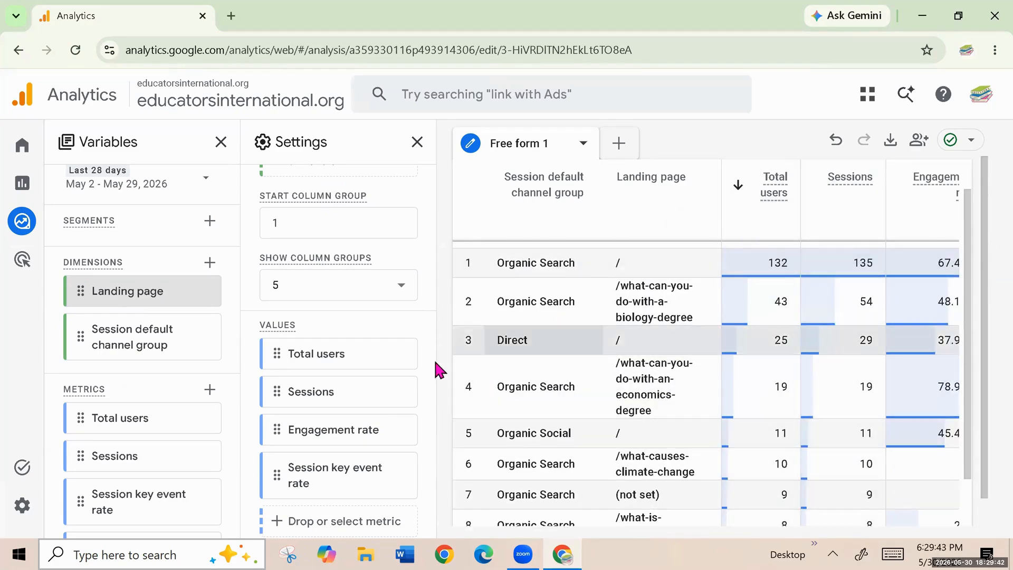
scroll(433, 435, down, 3)
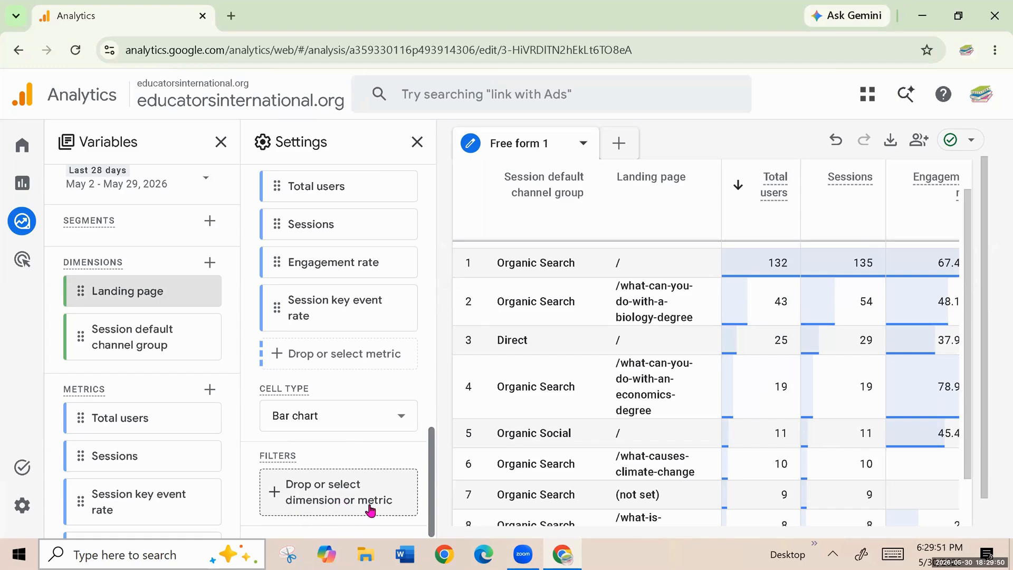
click(316, 501)
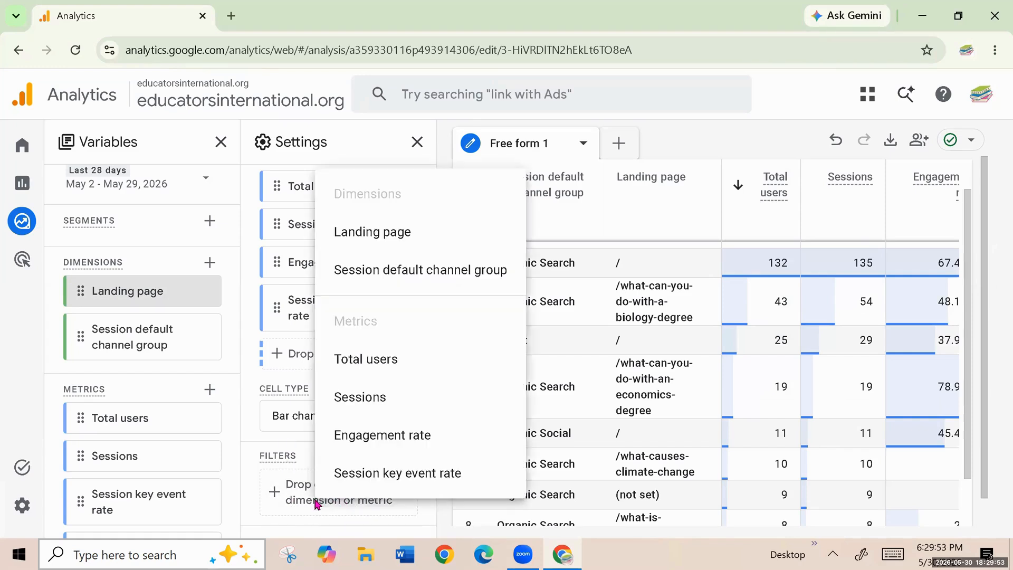
click(422, 284)
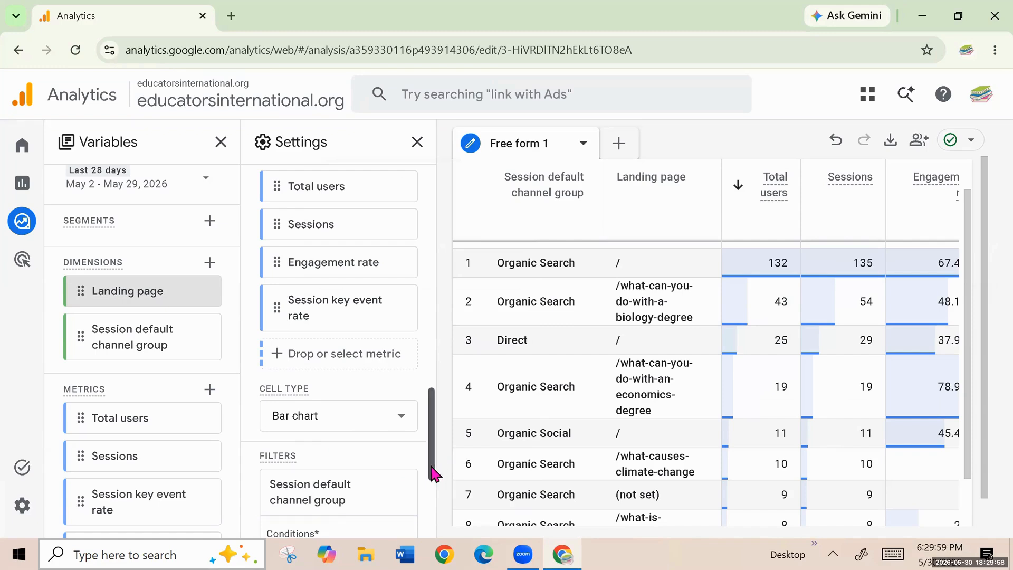
drag(430, 470, 436, 525)
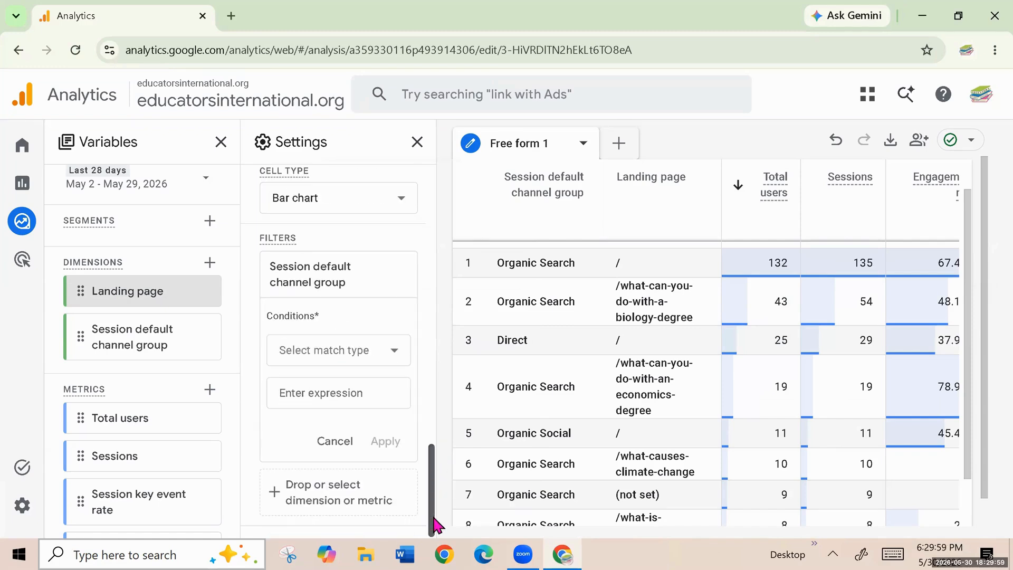
click(392, 351)
click(331, 153)
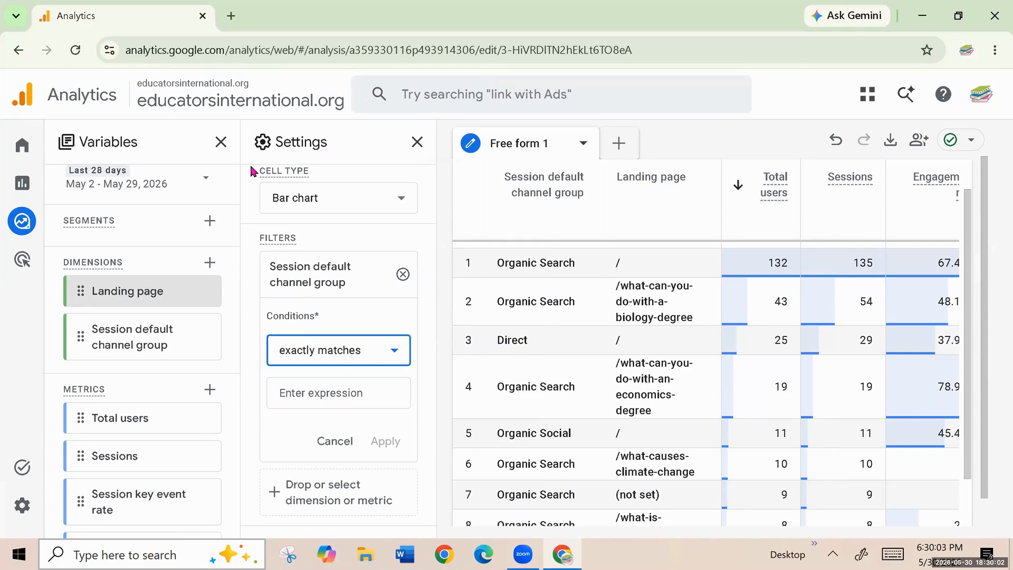
click(315, 396)
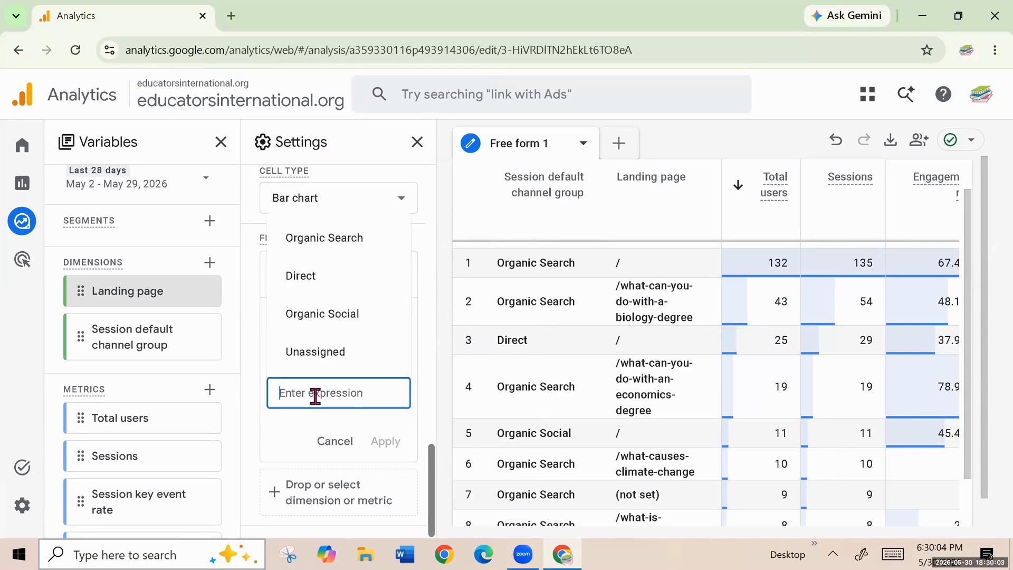
click(324, 240)
click(397, 453)
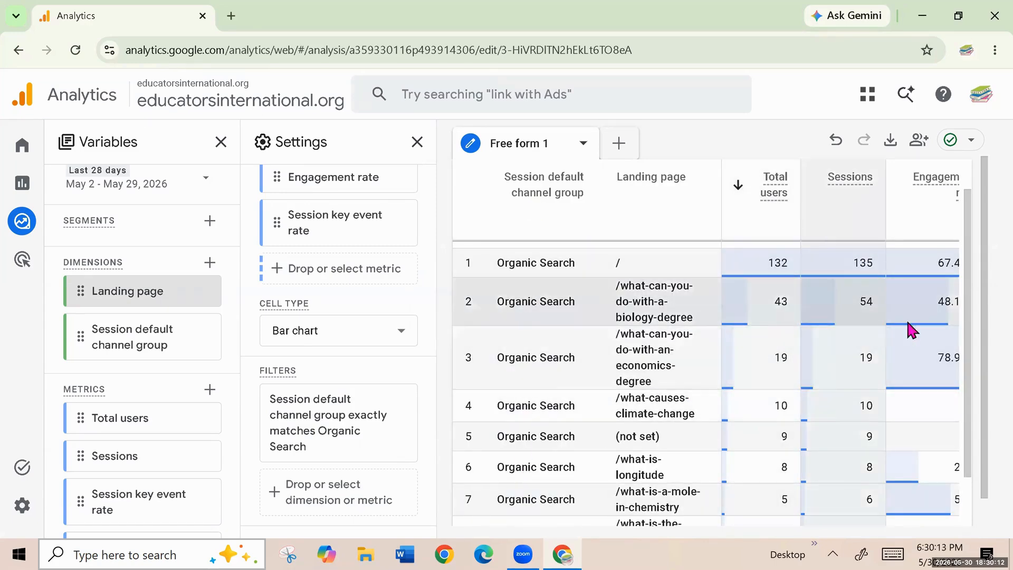
- Set the cell type of the filtered free form table to Heat map
scroll(707, 454, down, 2)
scroll(708, 464, up, 2)
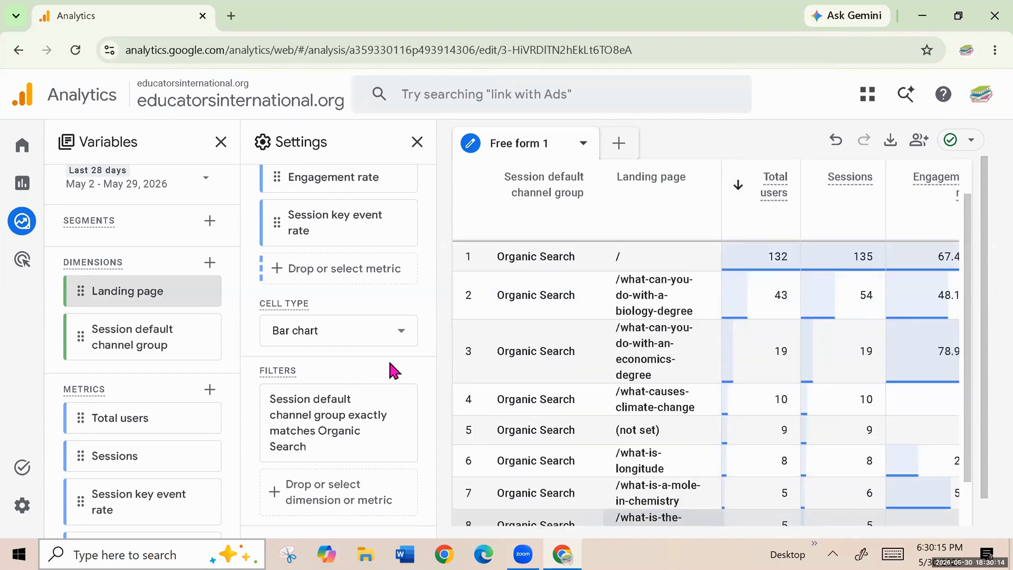
click(404, 331)
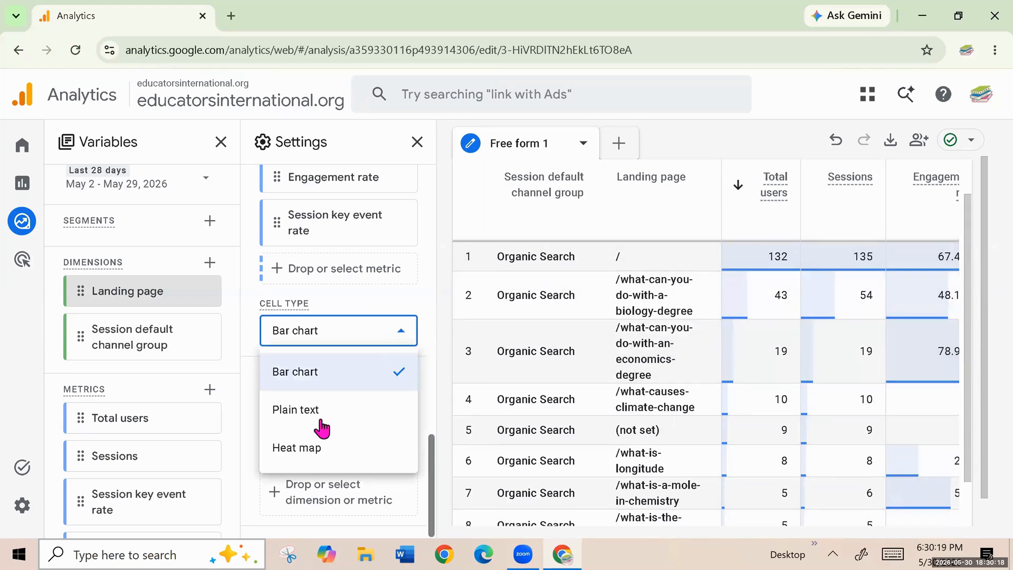
click(298, 449)
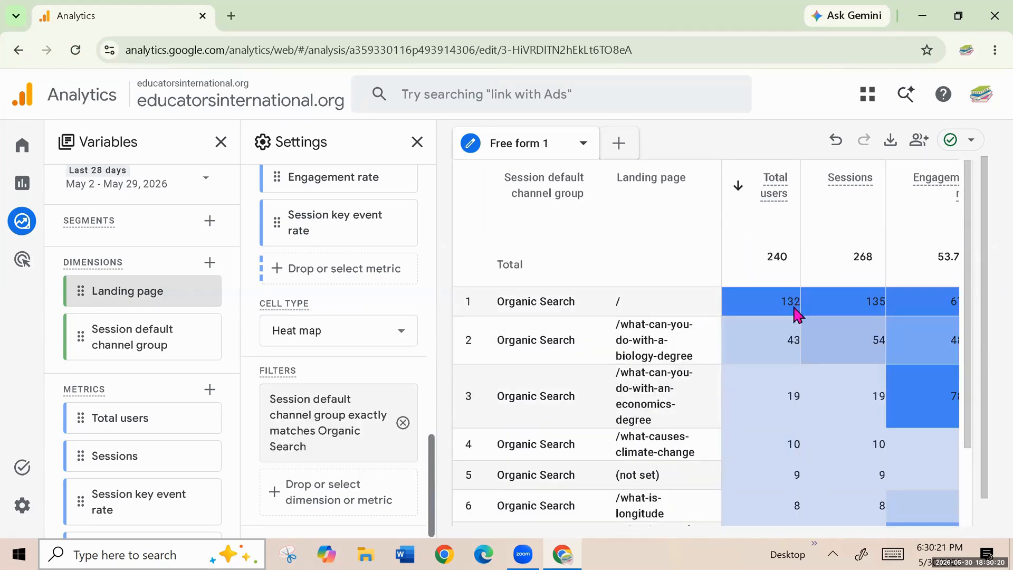
click(401, 332)
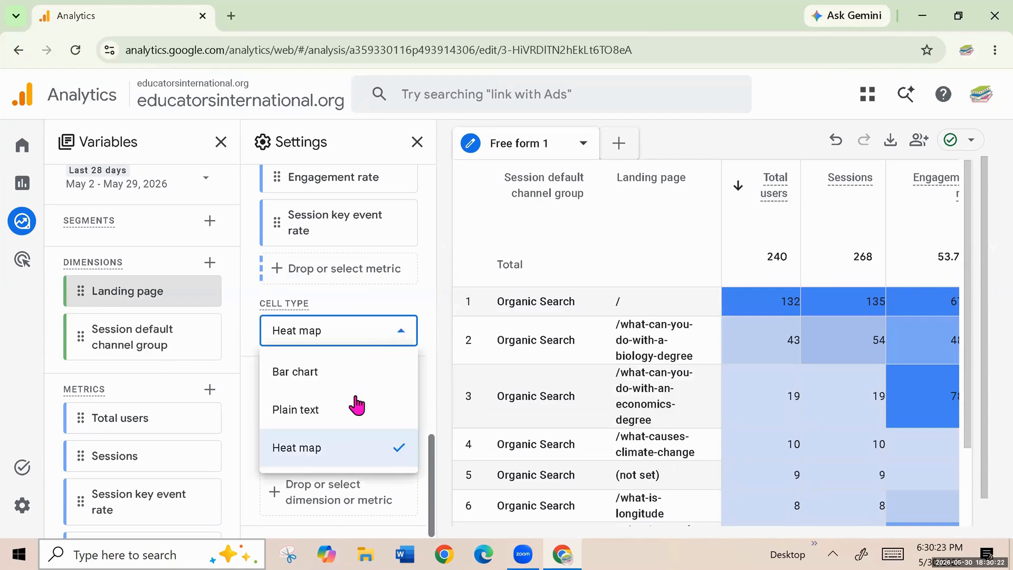
click(401, 339)
- Examine the heat-mapped landing page rows down to row 10, including the Engagement rate and Session key event rate columns
scroll(828, 403, down, 3)
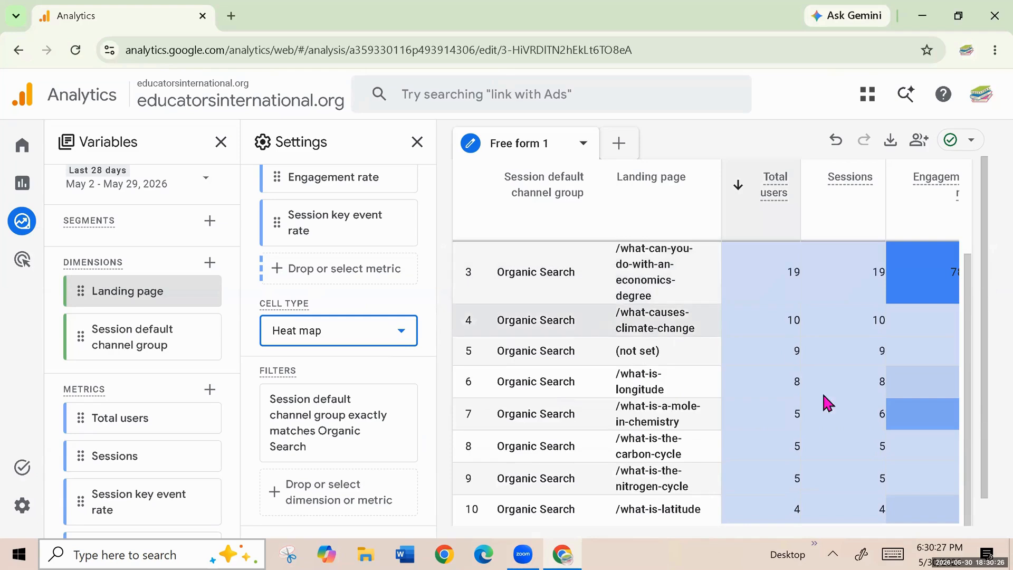
scroll(982, 391, down, 2)
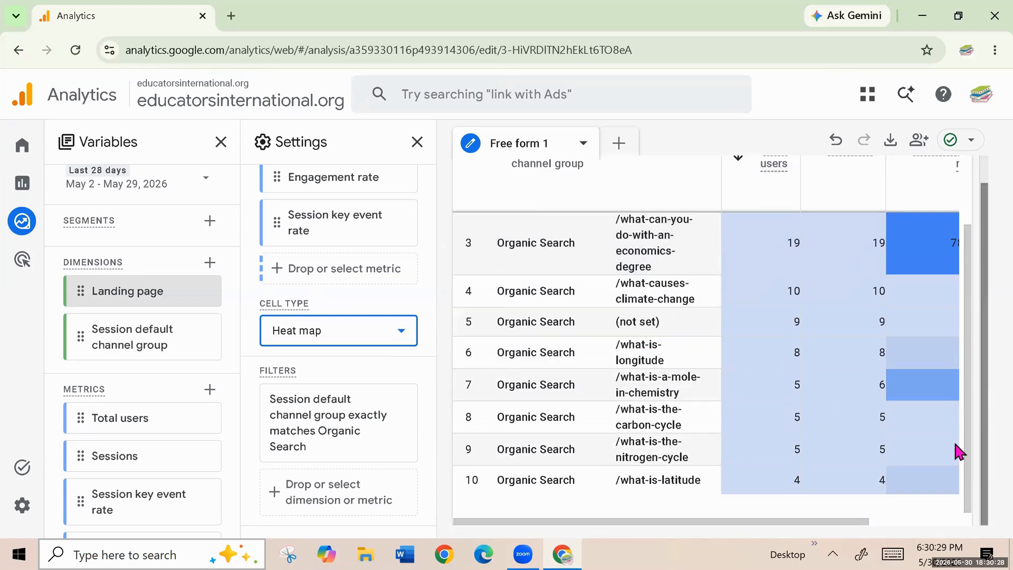
drag(850, 521, 925, 524)
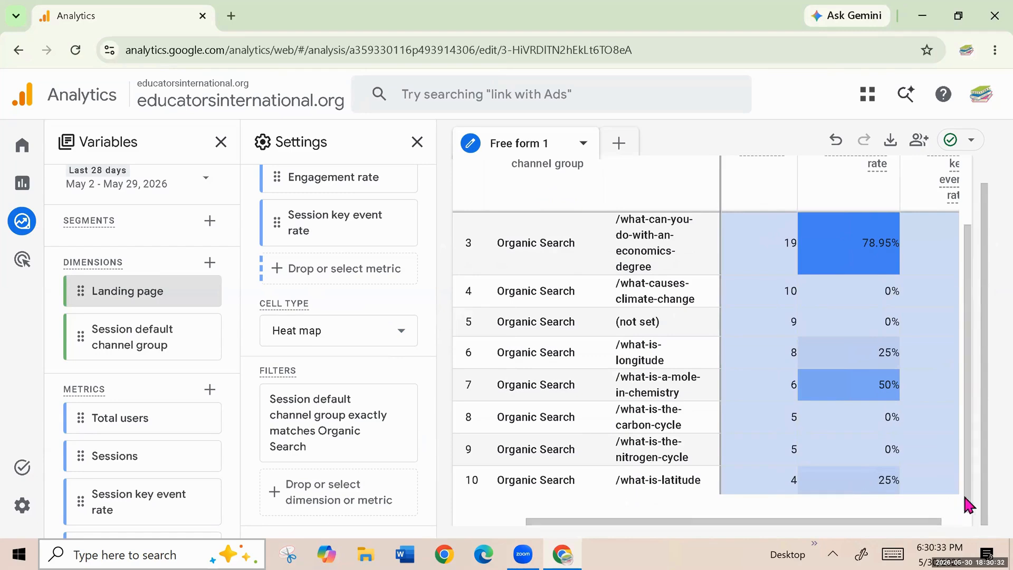
scroll(988, 499, up, 1)
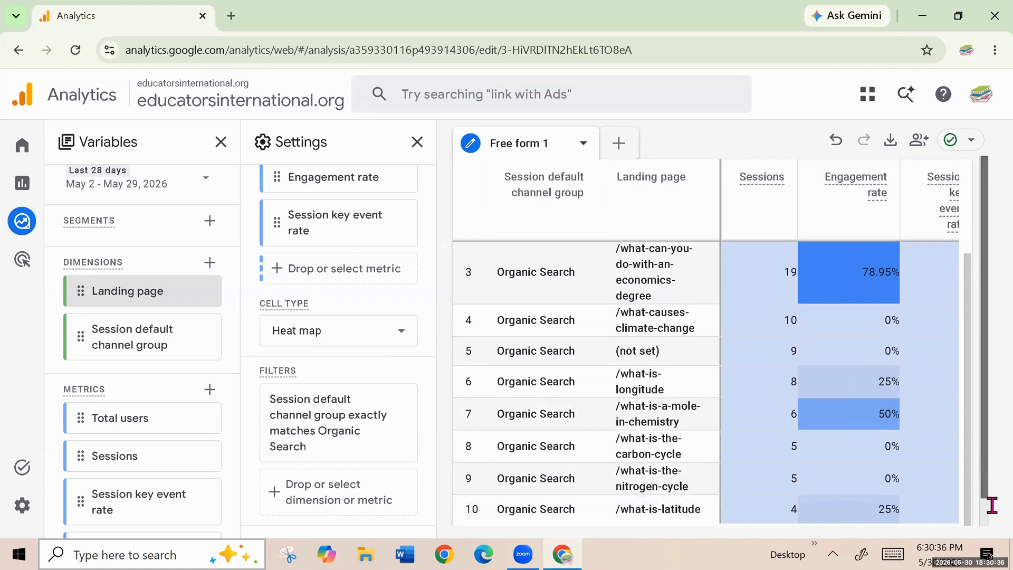
scroll(986, 499, down, 1)
drag(881, 523, 622, 522)
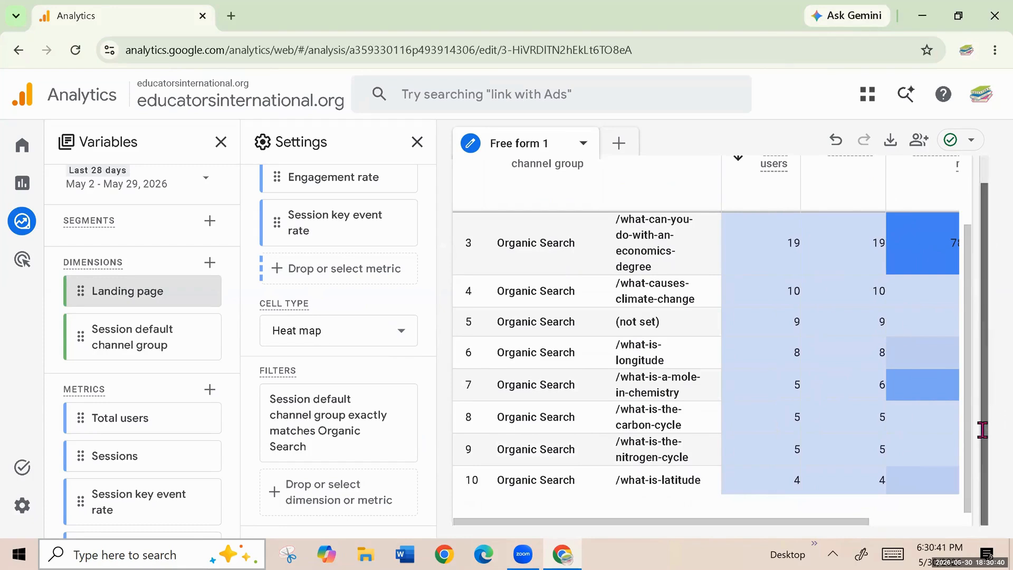
scroll(983, 430, up, 1)
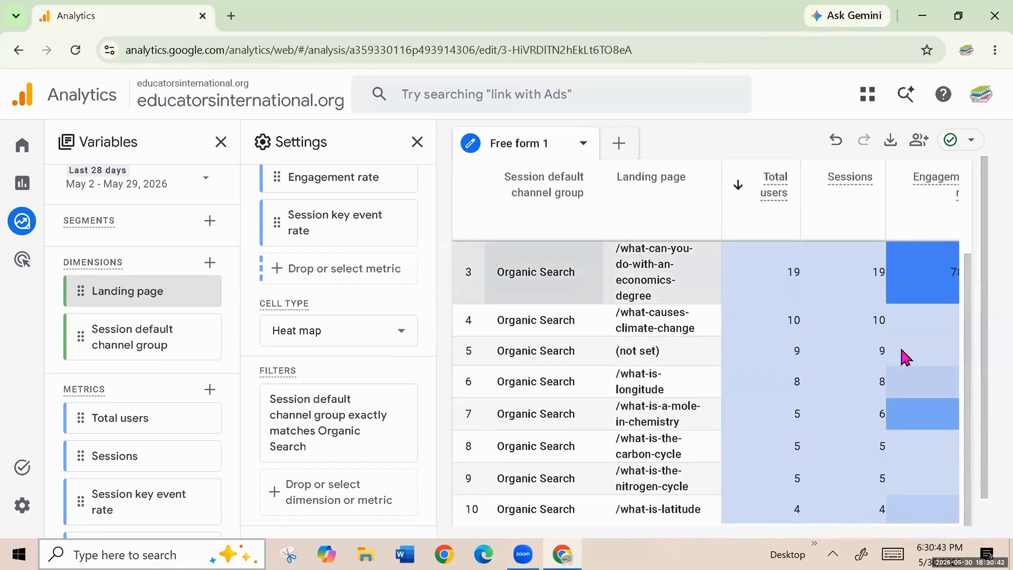
- Check the option for sharing the exploration with other users of the property, and leave it without sharing
click(920, 144)
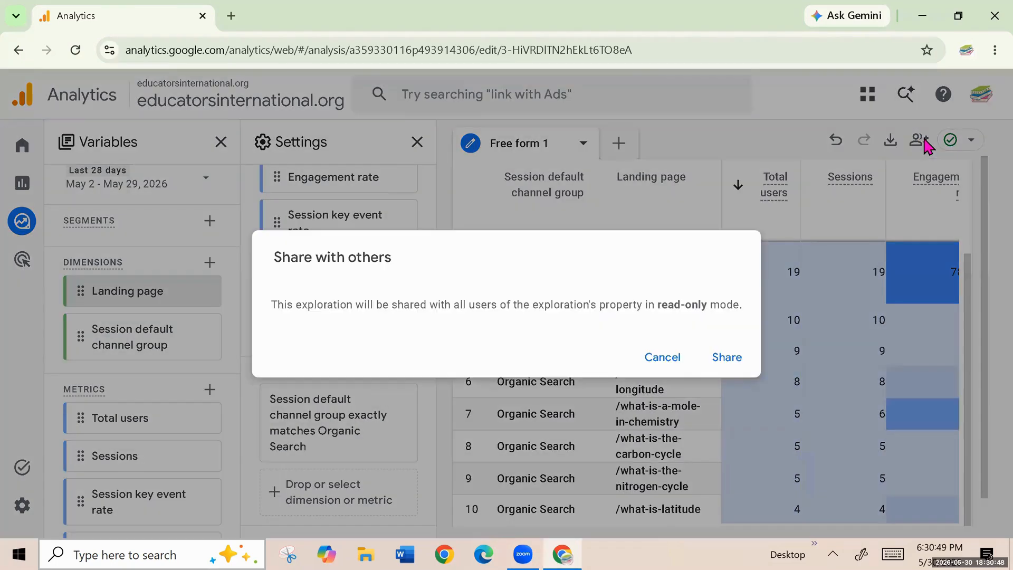
click(666, 359)
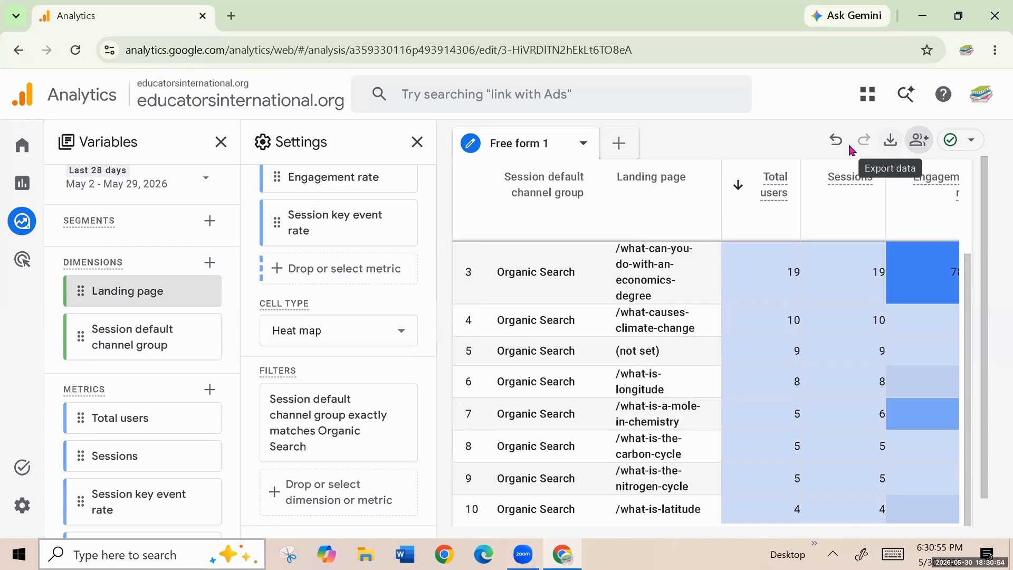
- Rename the exploration as "Landing Page-Organic Search-Exploration"
mouse_move(21, 257)
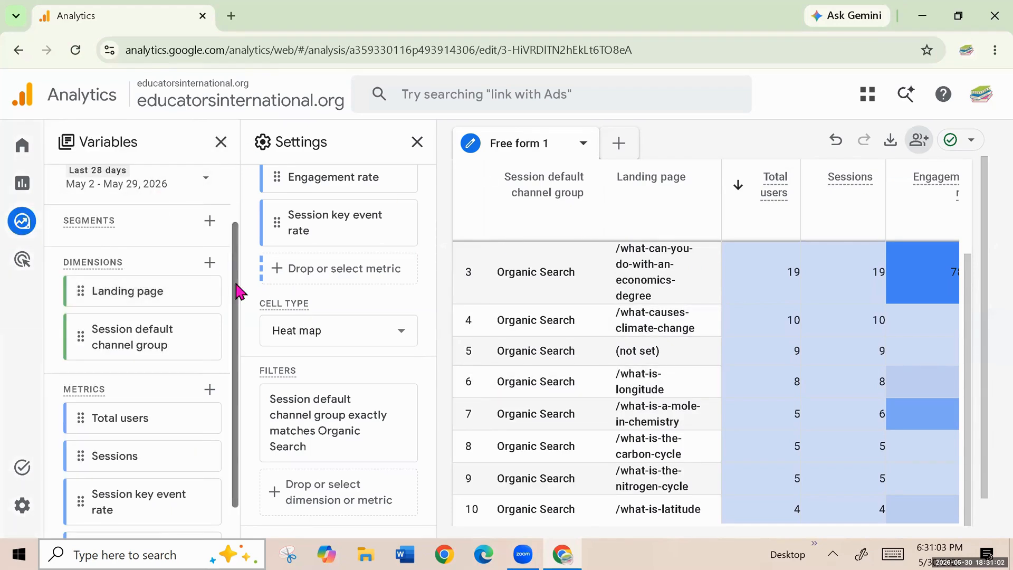
scroll(216, 269, up, 2)
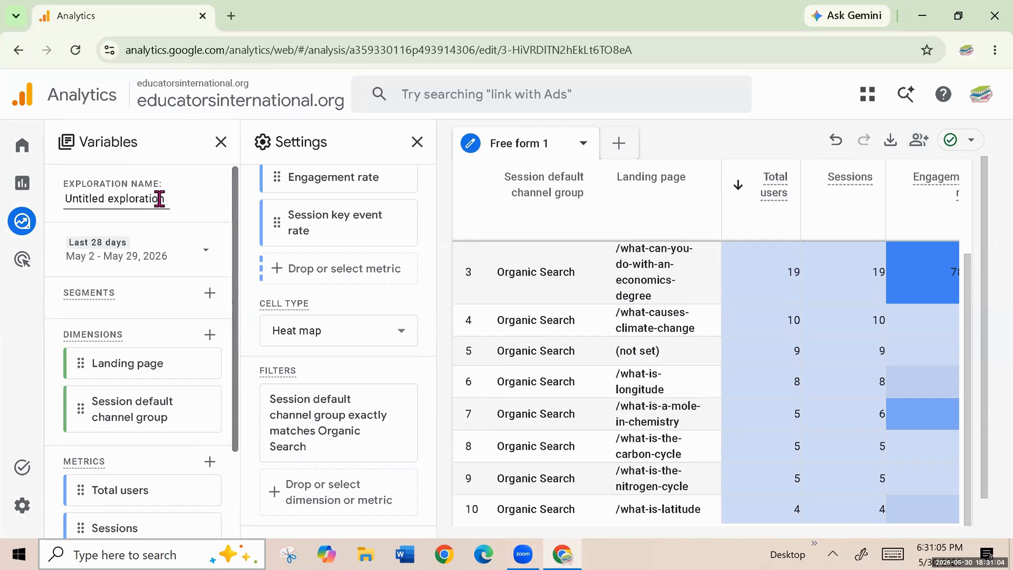
drag(71, 198, 52, 201)
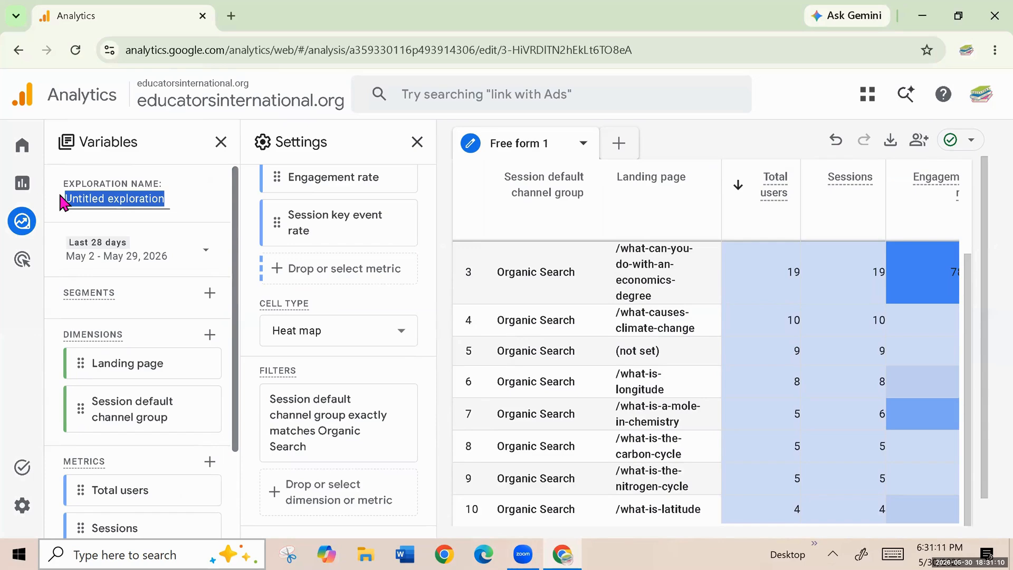
text(La)
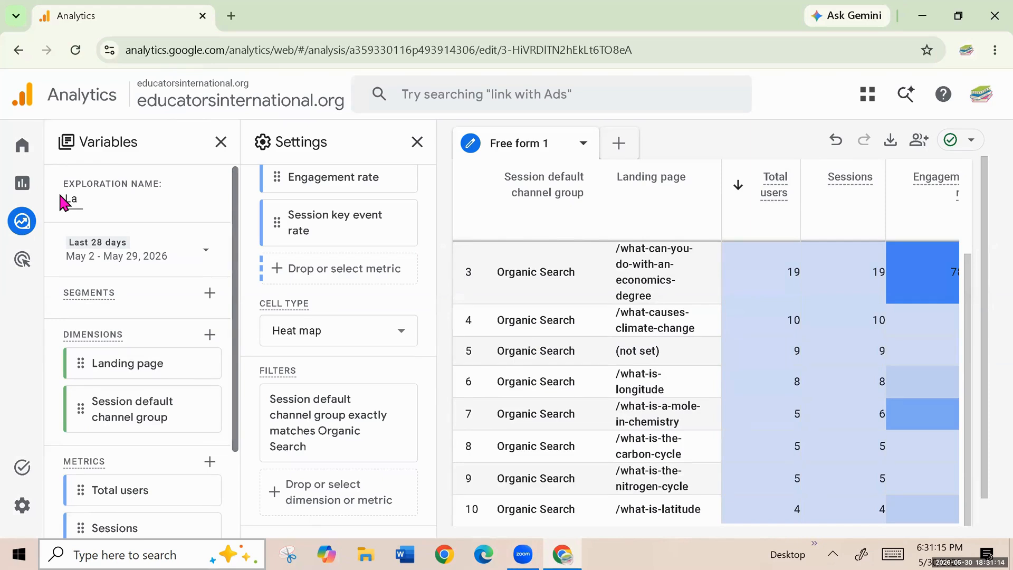
text(ndong Page-)
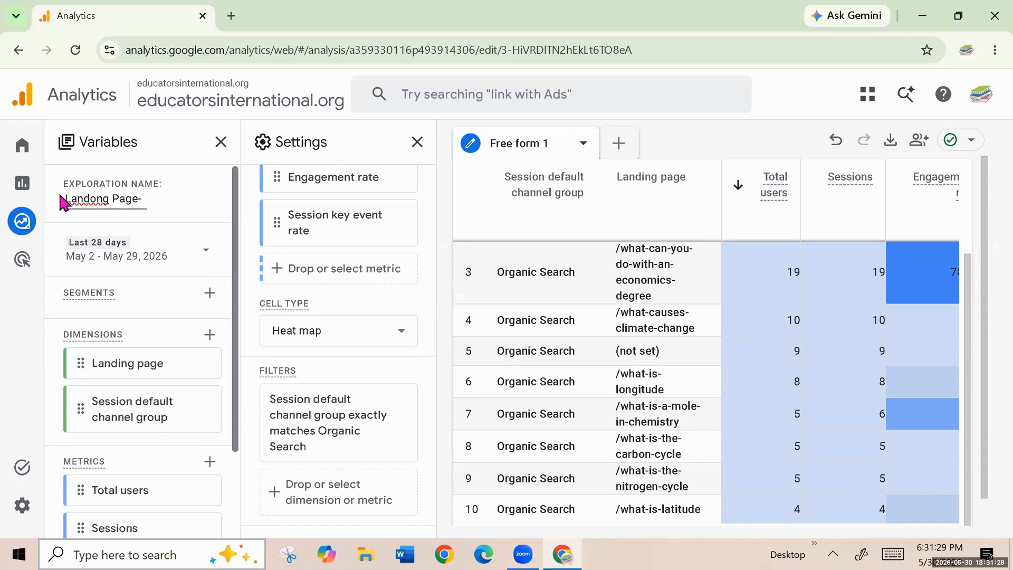
key(BackSpace)
text(i)
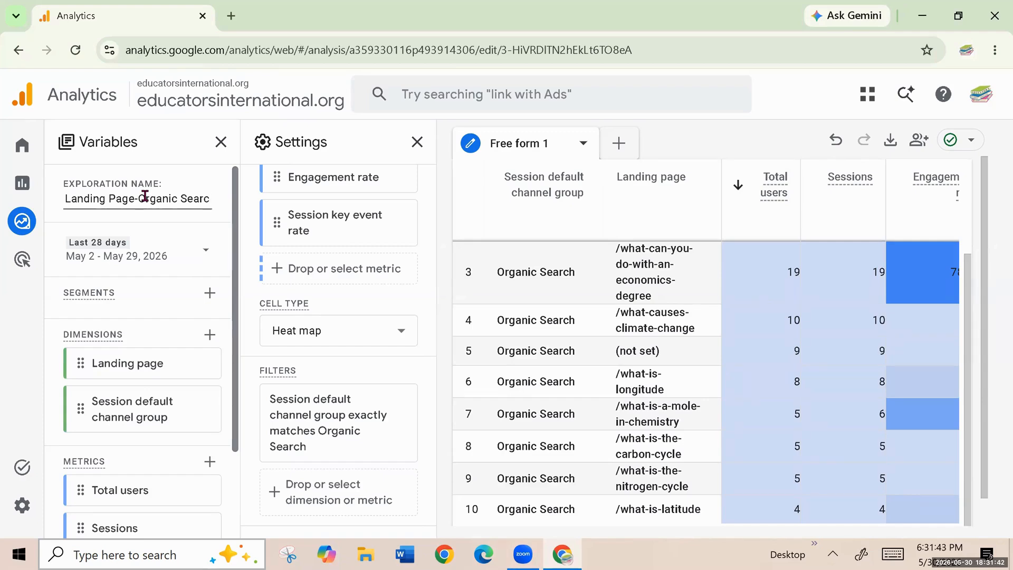
text(h-)
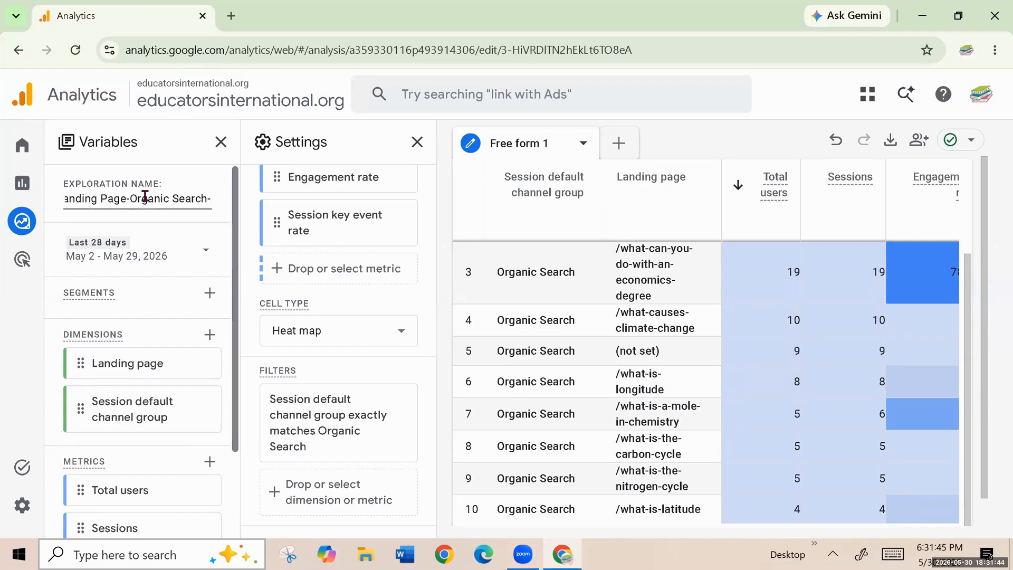
text( Explora)
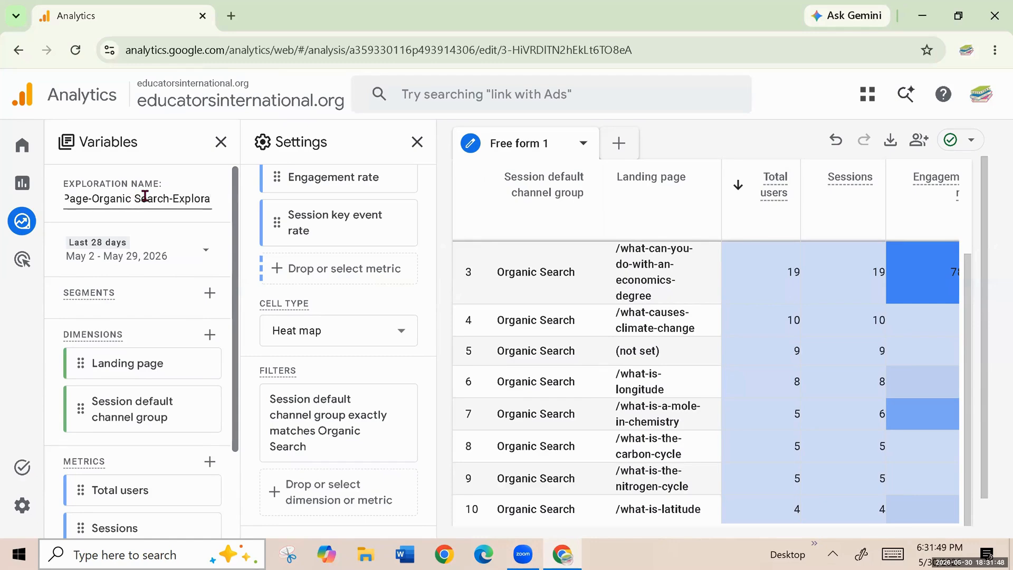
text(tion)
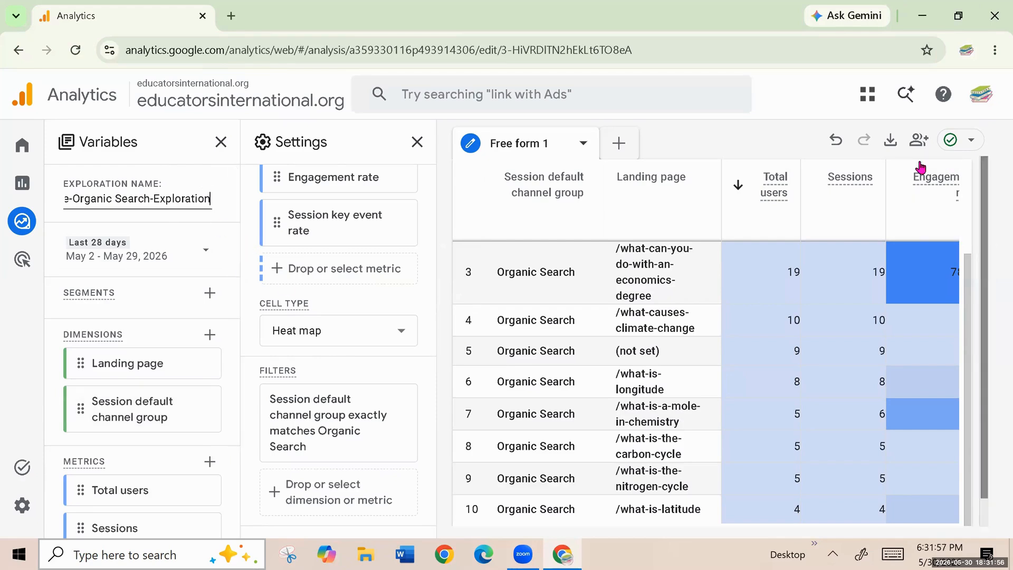
- Check the available export formats for the exploration, and leave it without exporting
click(890, 140)
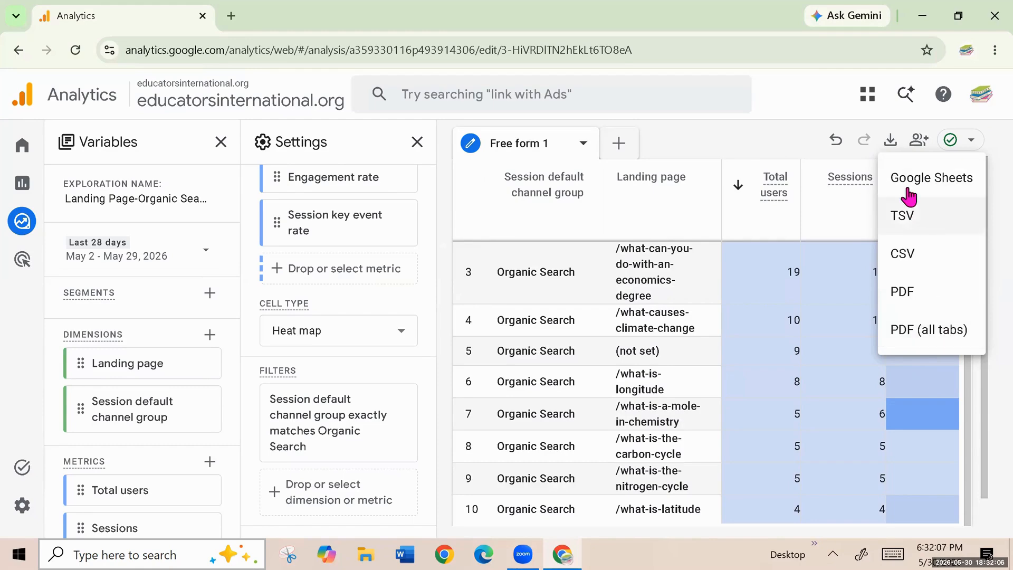
click(782, 151)
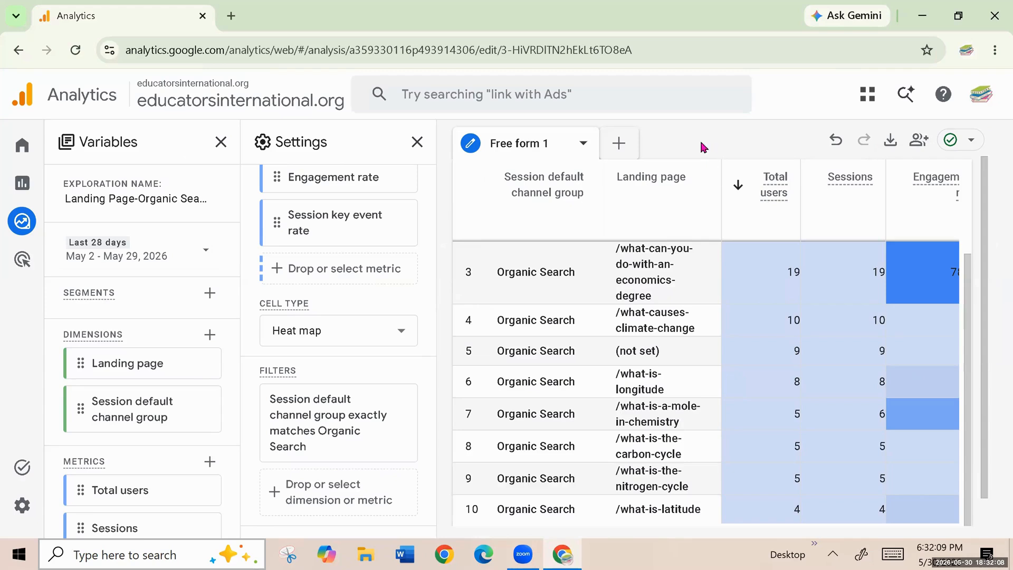
- Create a new exploration from the Funnel exploration template and look over its funnel chart and step table
mouse_move(61, 253)
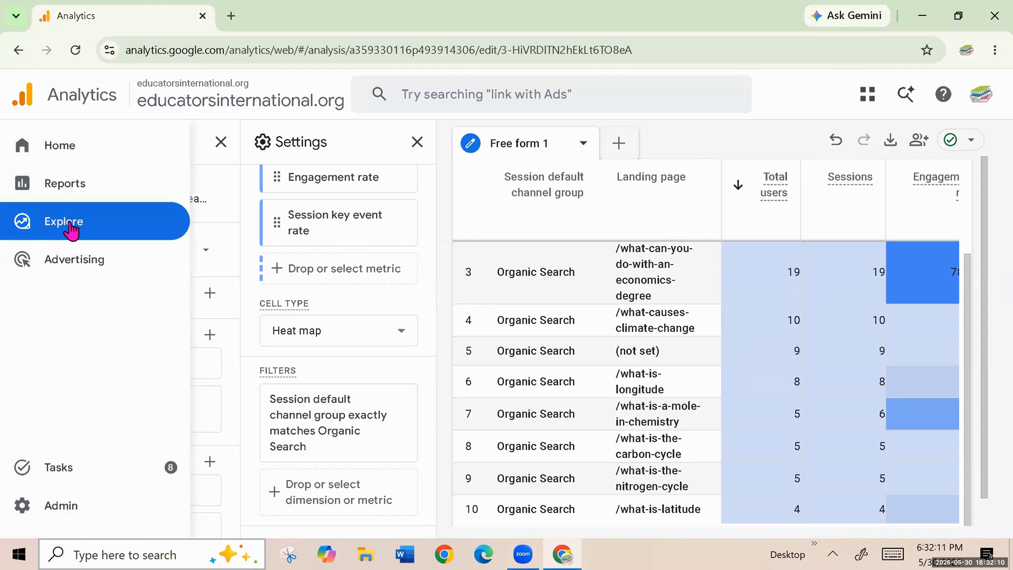
click(71, 230)
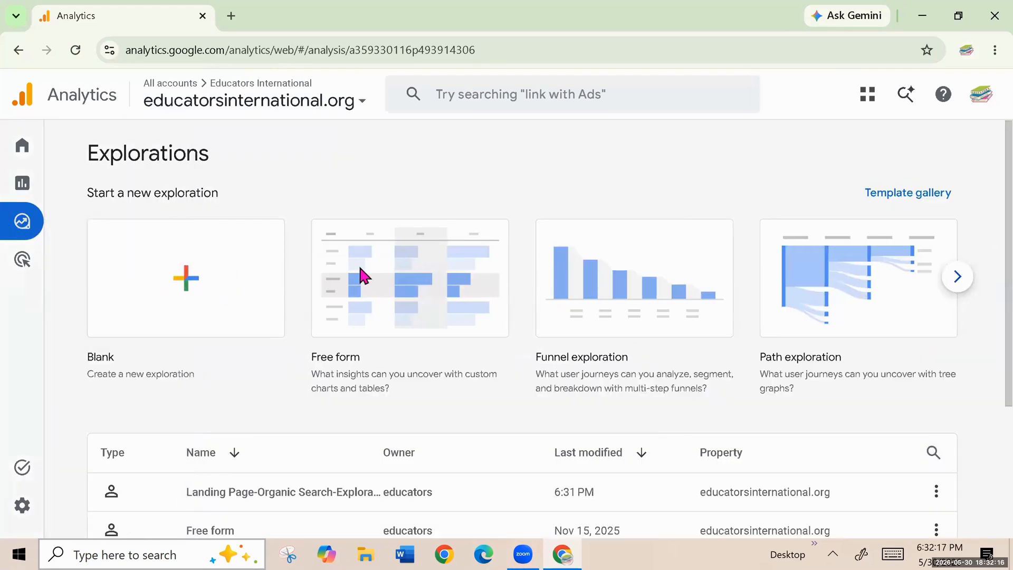
click(640, 305)
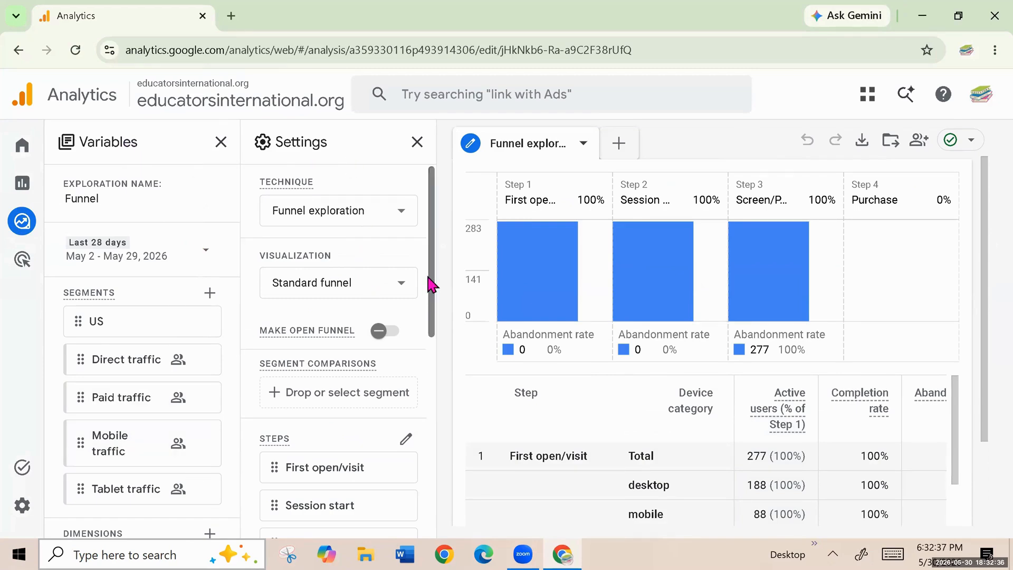
drag(430, 313, 417, 247)
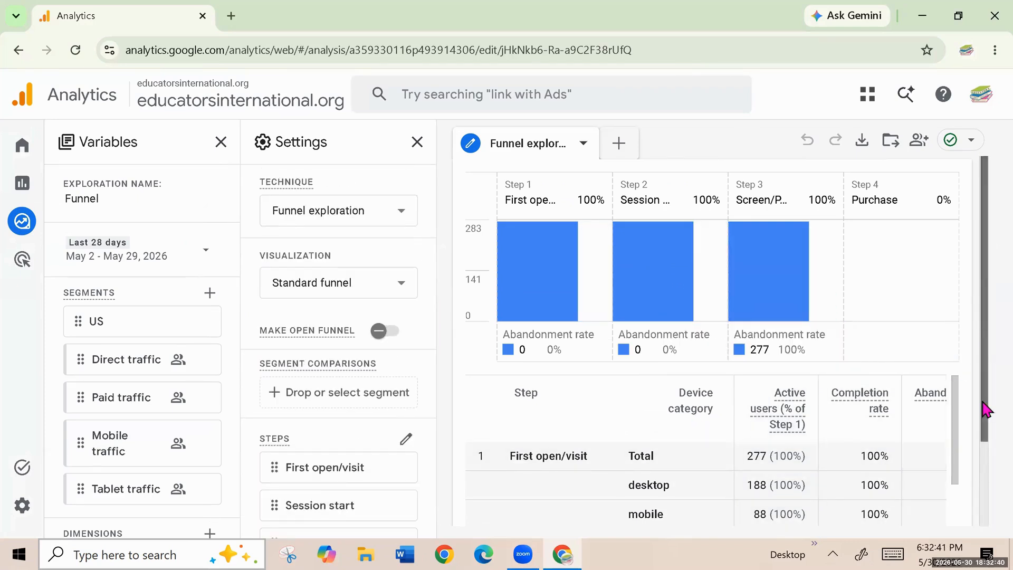
drag(987, 410, 987, 499)
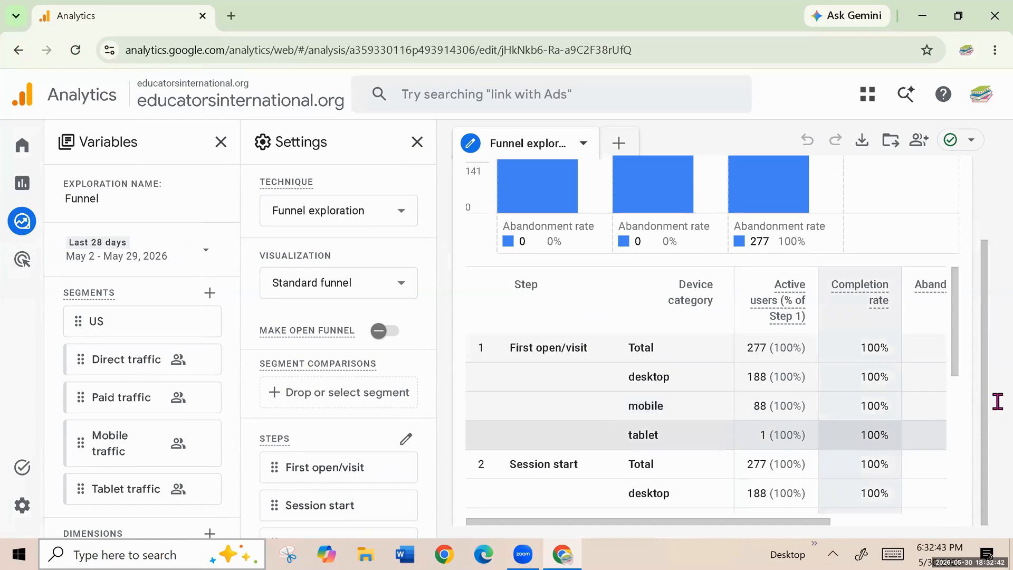
click(977, 181)
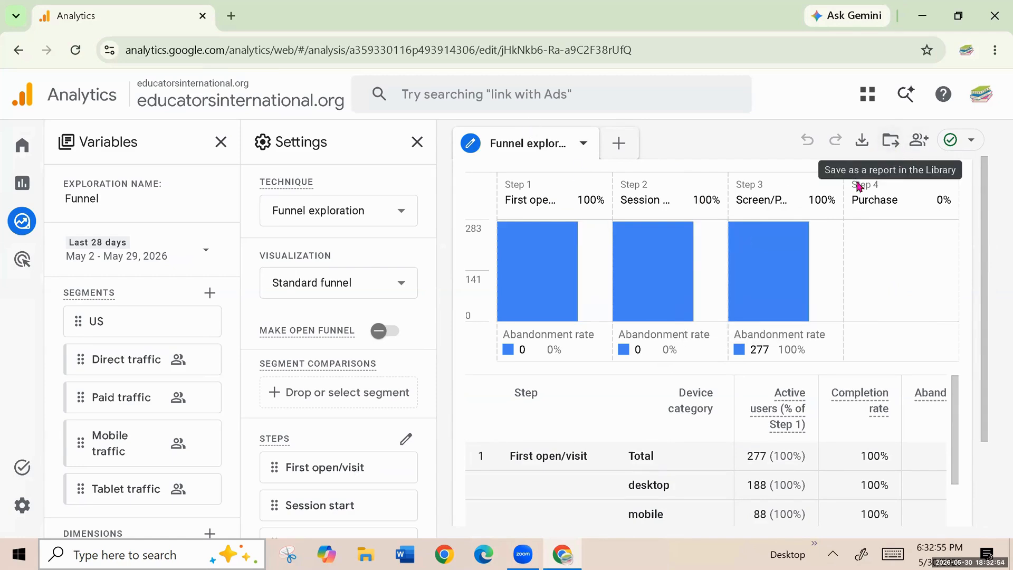
- Save the funnel exploration as a report in the Library under the name "Funnel - Funnel exploration 1"
click(892, 142)
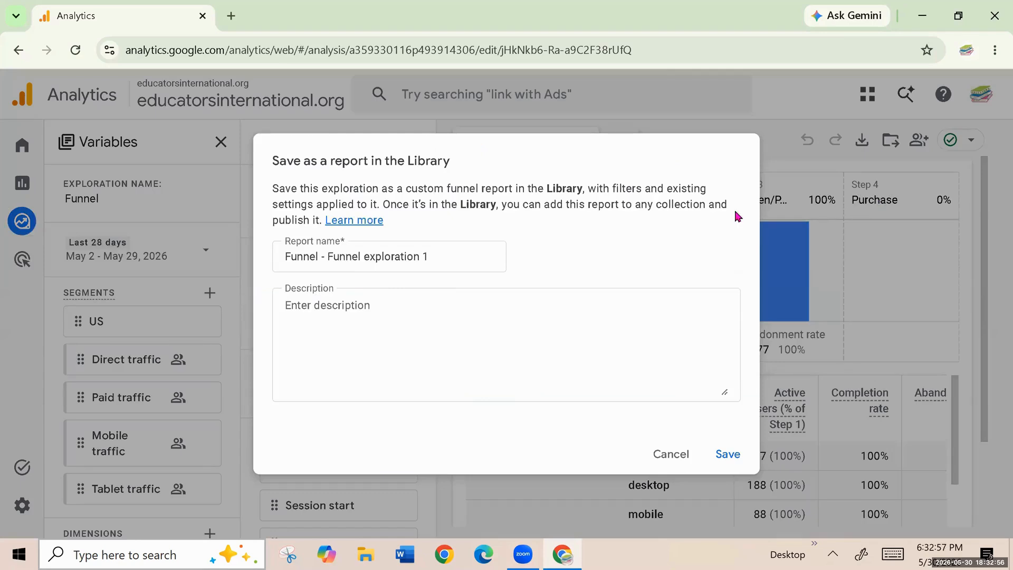
click(335, 269)
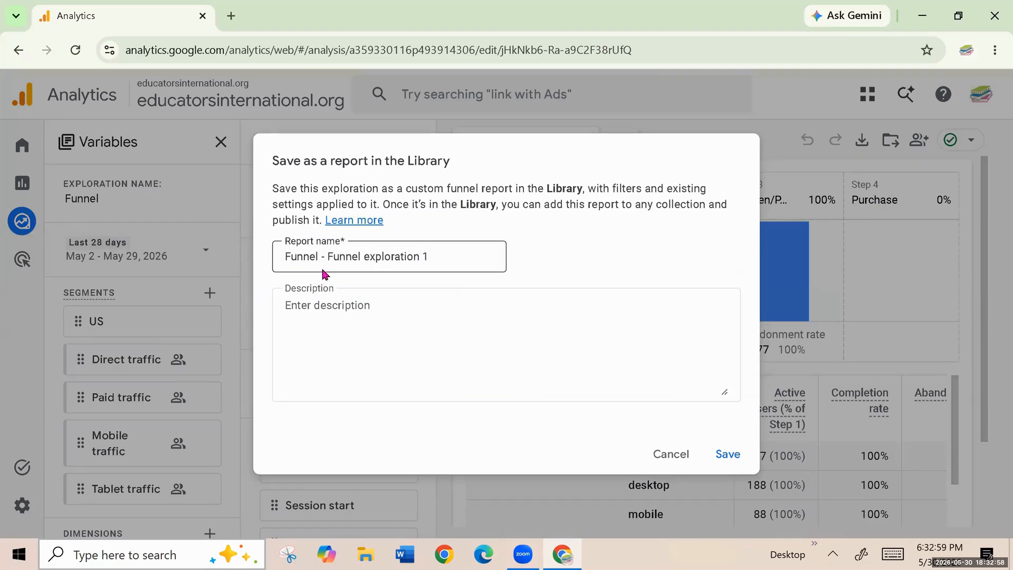
click(728, 455)
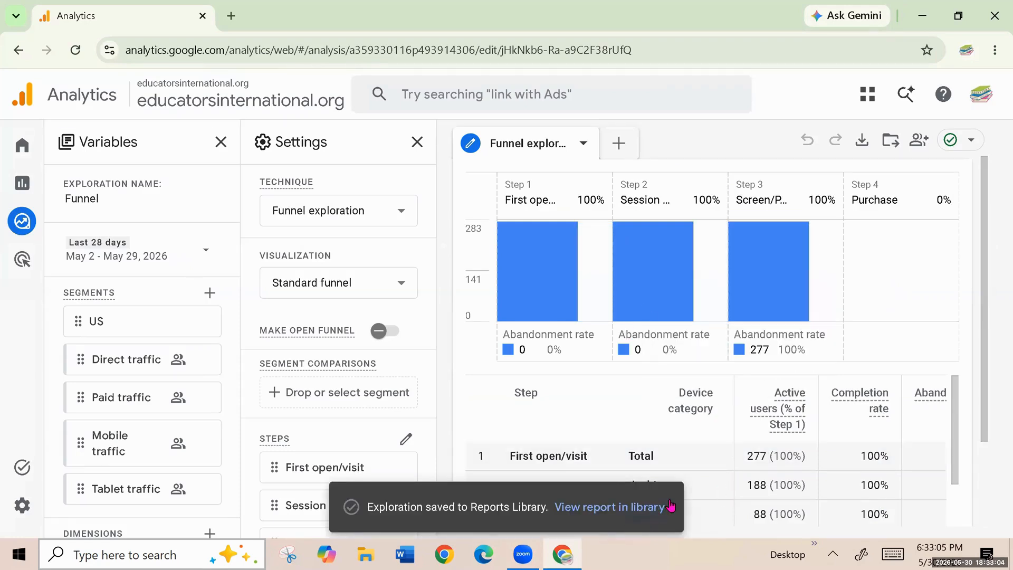
- Go to the reports Library and open the Life cycle collection for editing
mouse_move(39, 233)
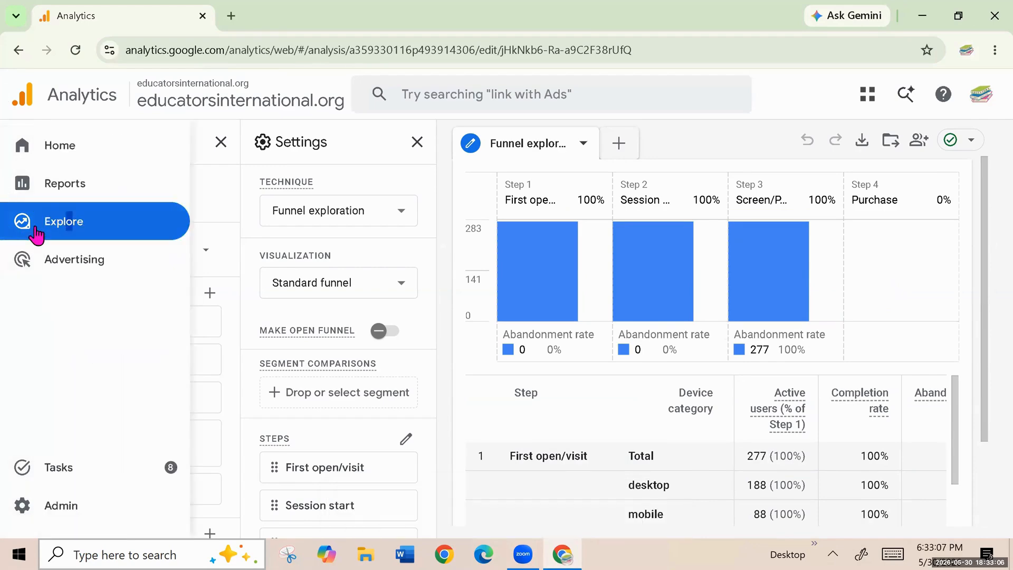
click(71, 182)
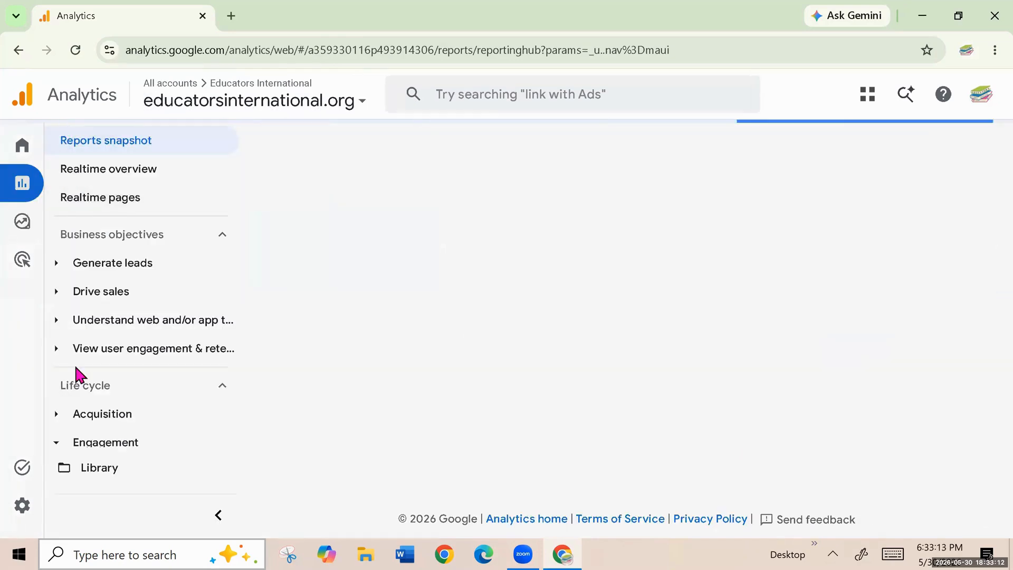
click(109, 482)
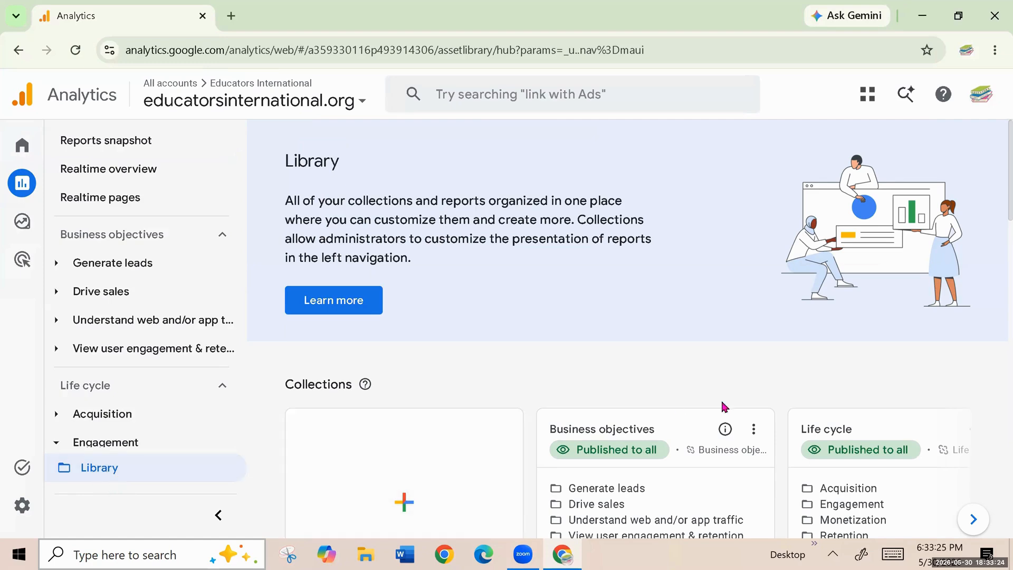
scroll(750, 409, down, 5)
scroll(746, 402, up, 5)
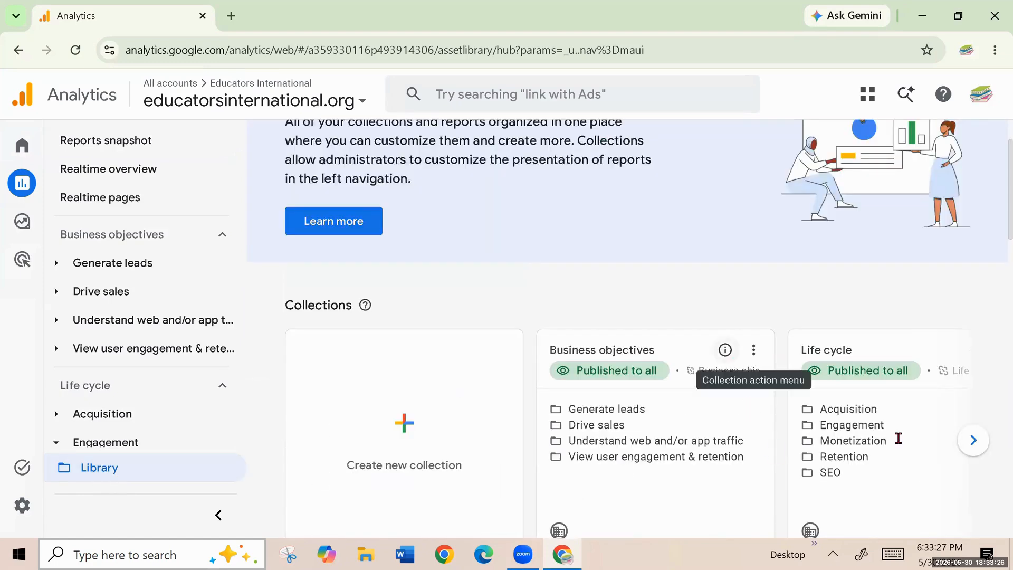
click(974, 441)
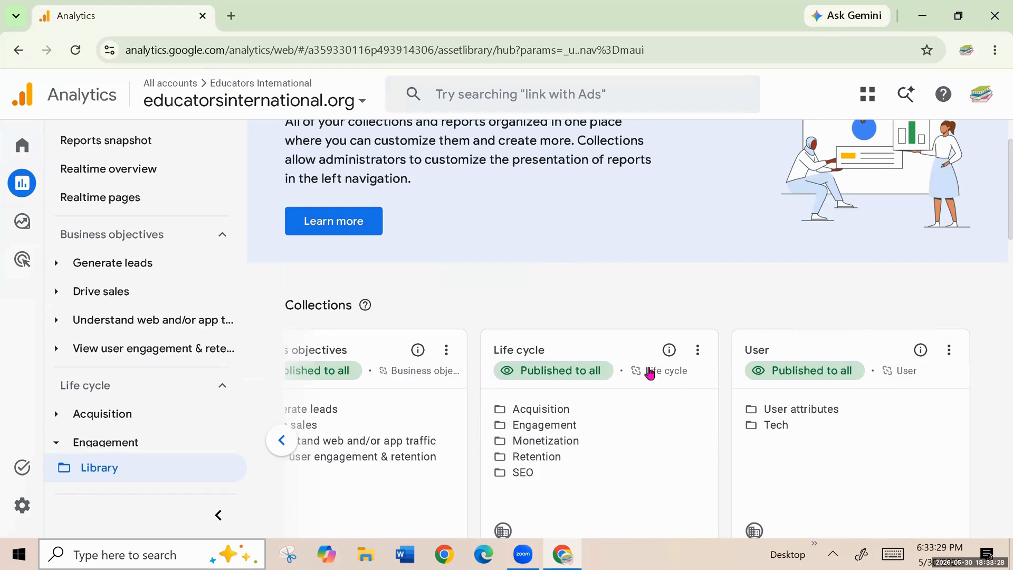
click(699, 351)
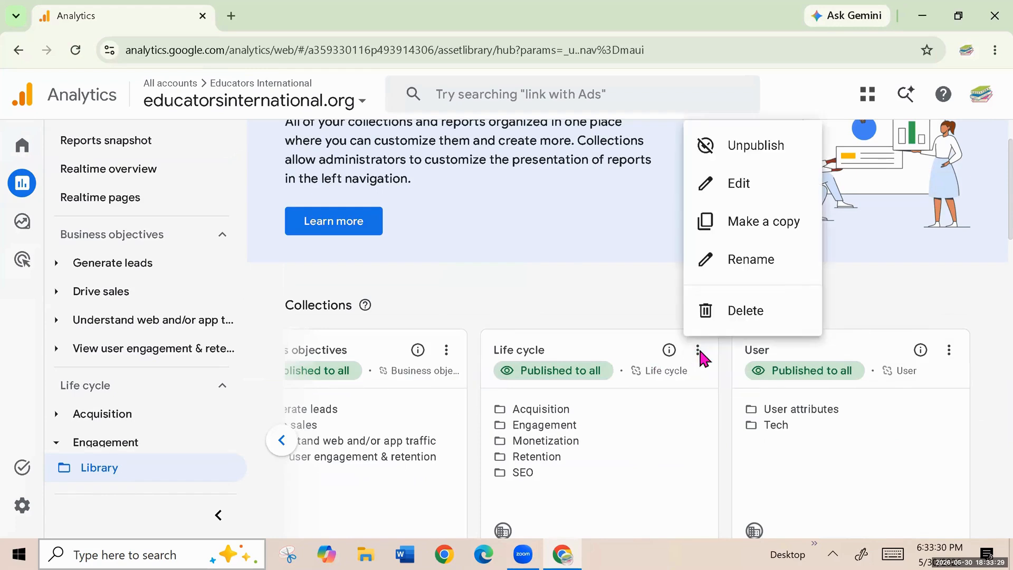
click(738, 186)
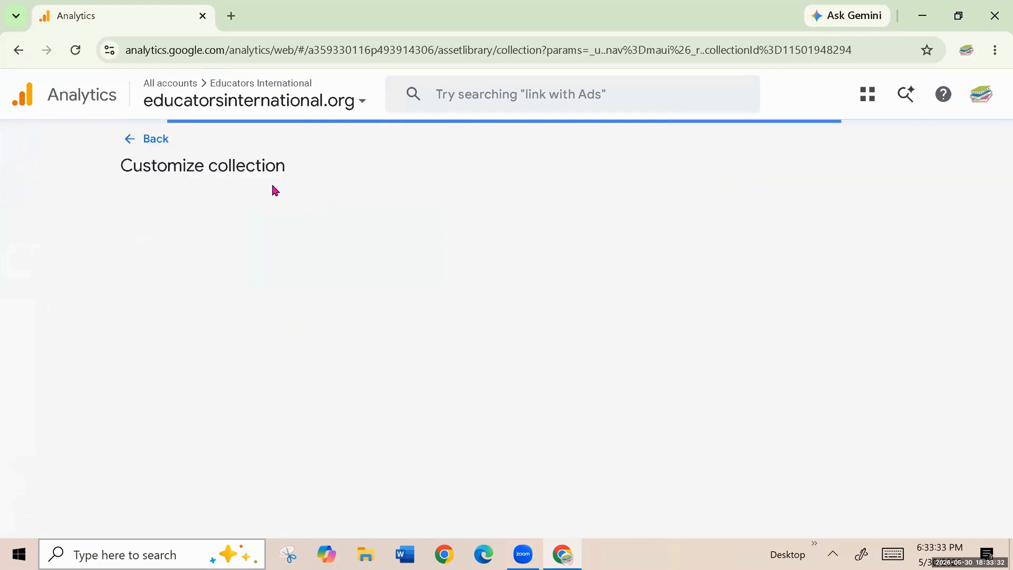
- Search the reports available for the collection for "landing page" and look through the Acquisition topic's reports
click(609, 266)
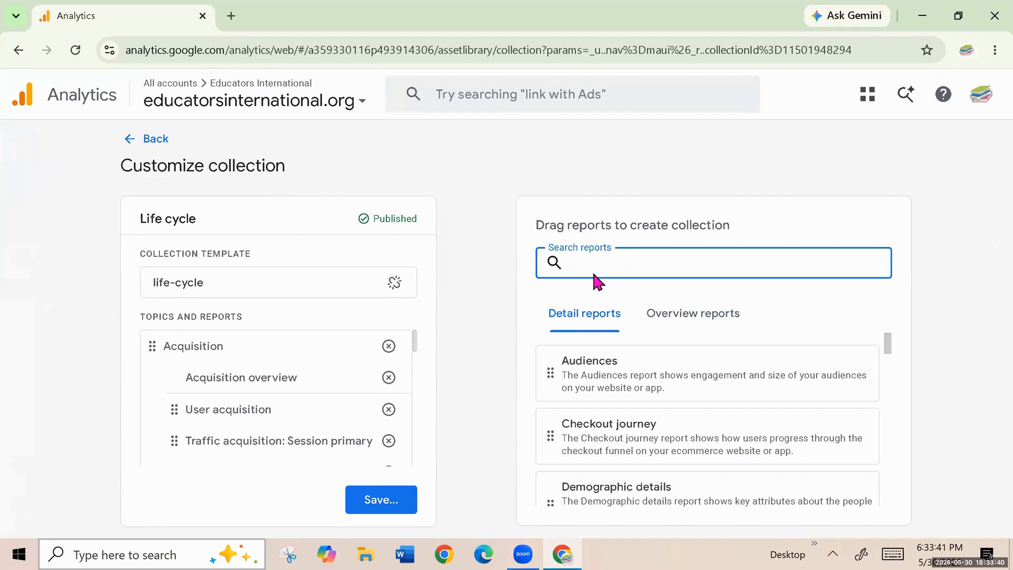
text(land)
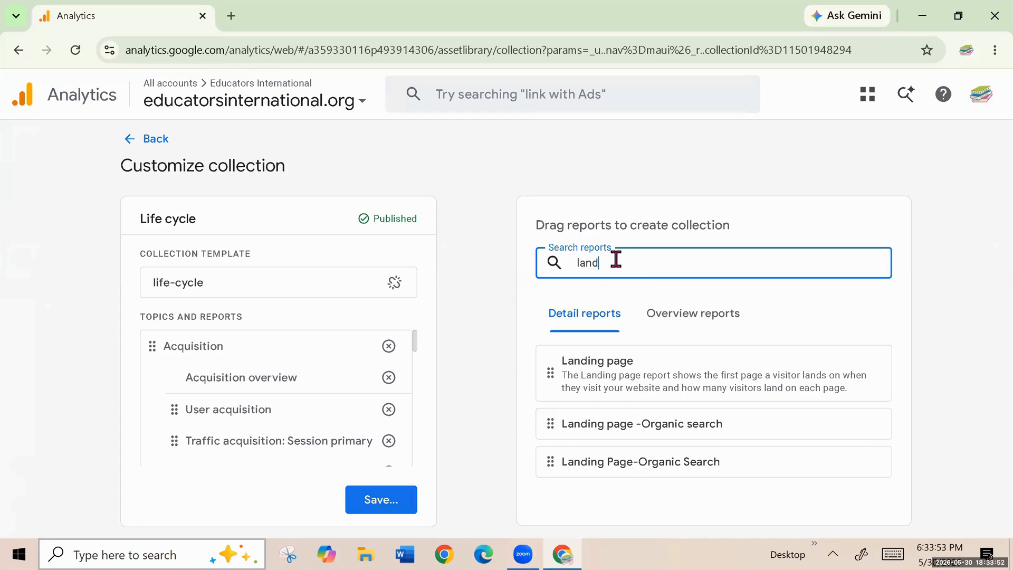
text(ing page)
scroll(415, 360, down, 3)
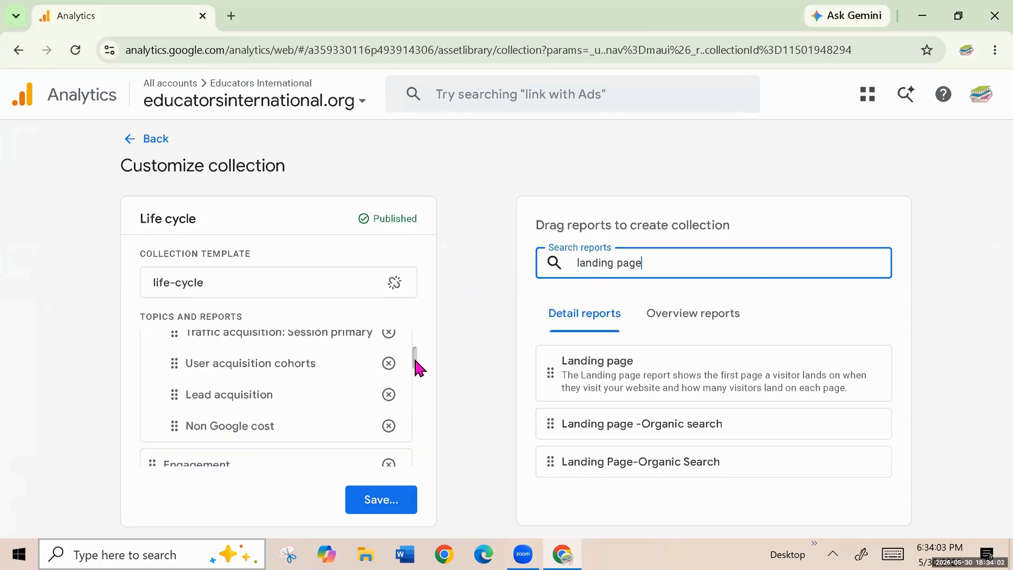
drag(414, 359, 389, 356)
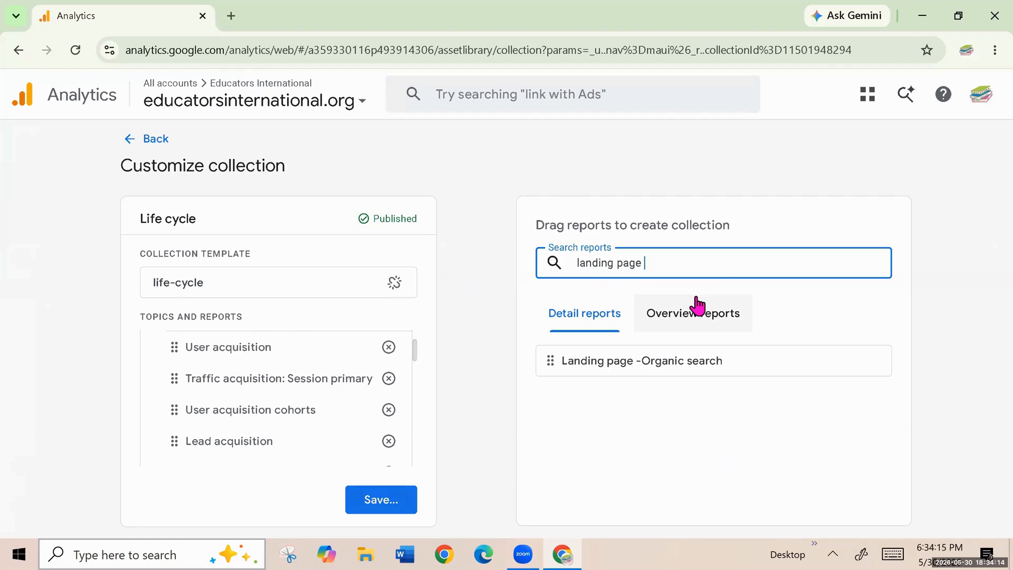
- Replace the report search text with "ex" to find the saved funnel exploration report
key(BackSpace)
key(BackSpace)
key(BackSpace)
key(BackSpace)
key(BackSpace)
key(BackSpace)
key(BackSpace)
key(BackSpace)
key(BackSpace)
key(BackSpace)
key(BackSpace)
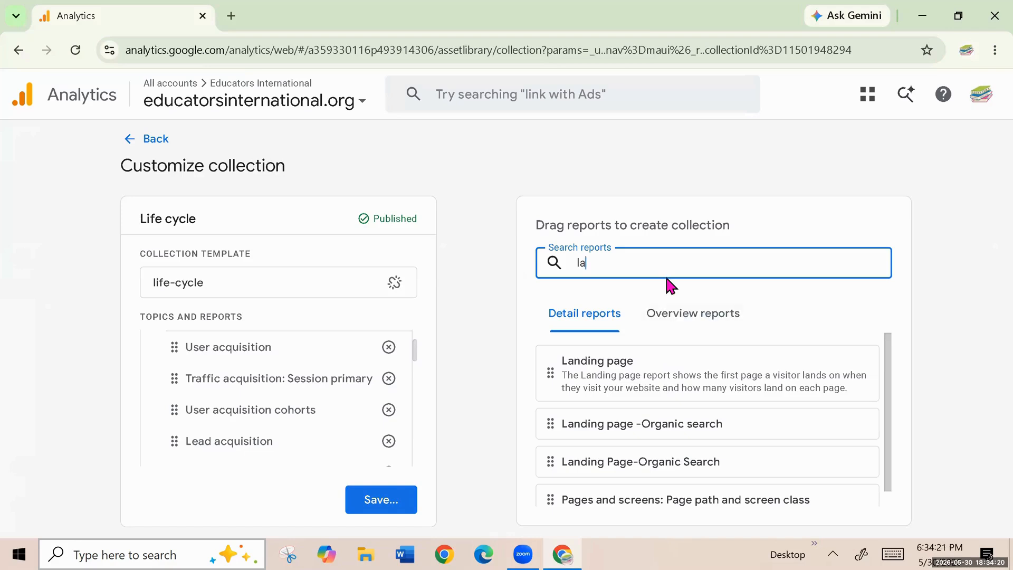
key(BackSpace)
key(BackSpace)
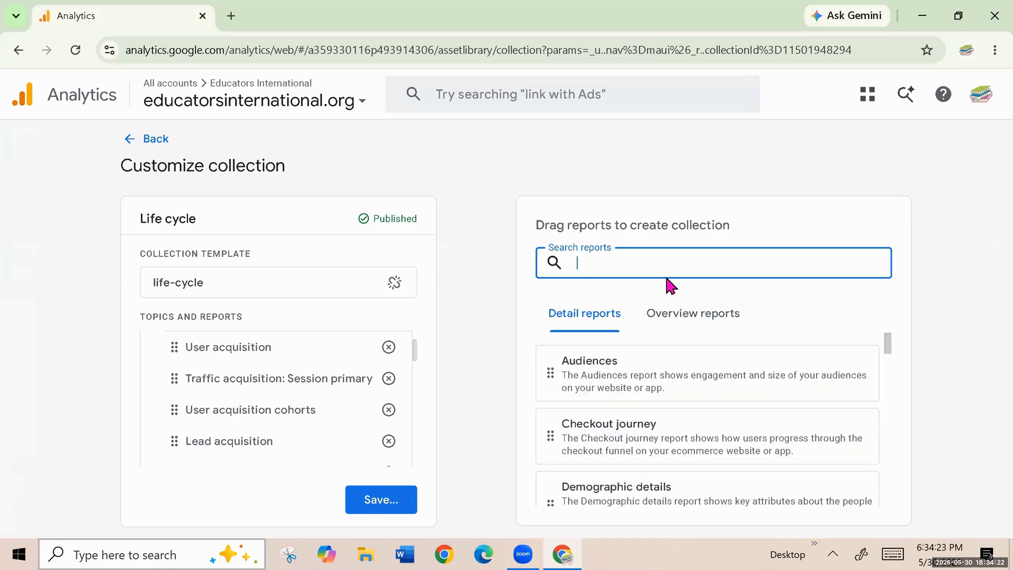
text(ex)
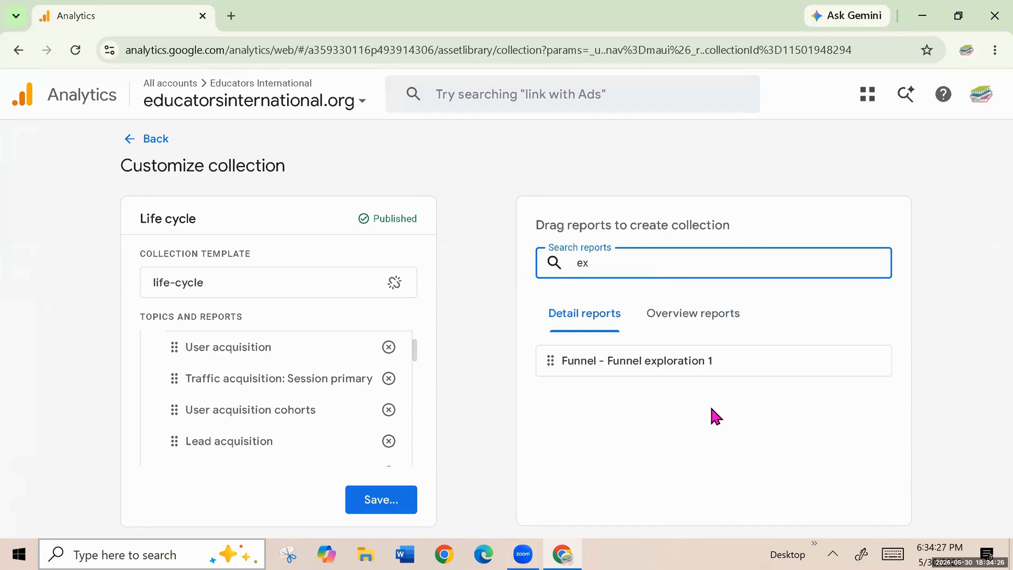
click(681, 362)
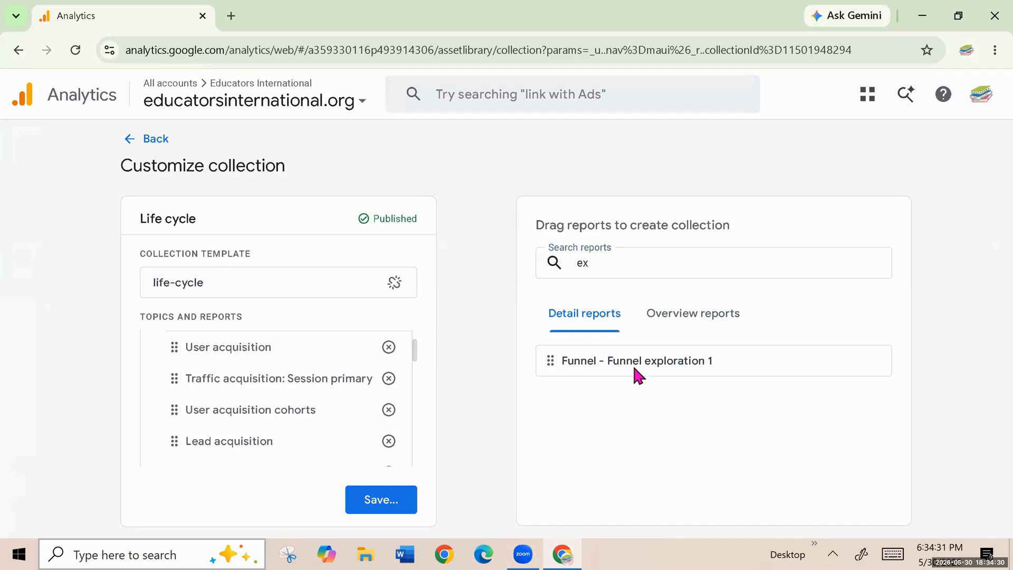
- Add the "Funnel - Funnel exploration 1" report to the Engagement topic, directly below Engagement overview
drag(411, 362, 414, 392)
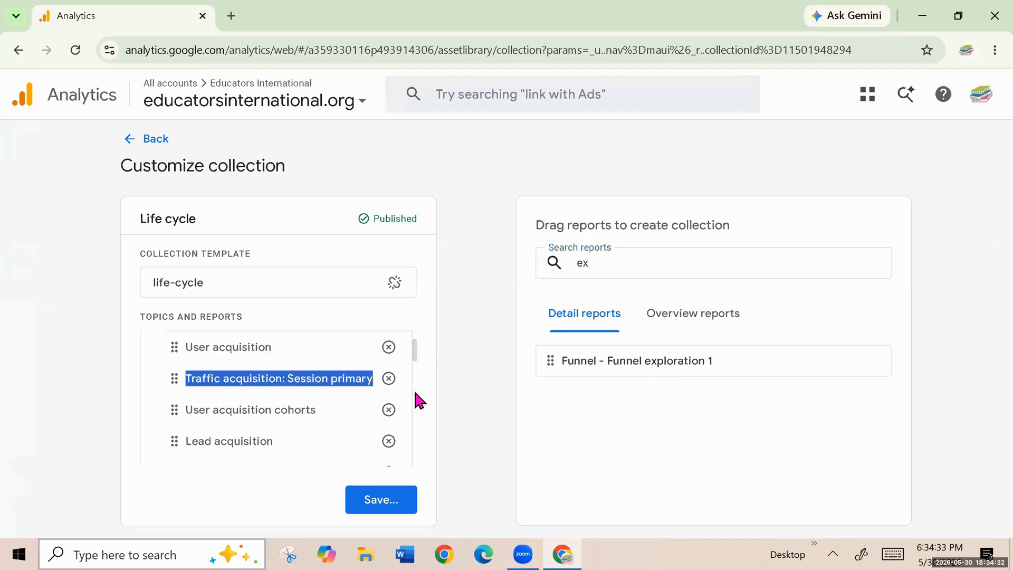
click(427, 425)
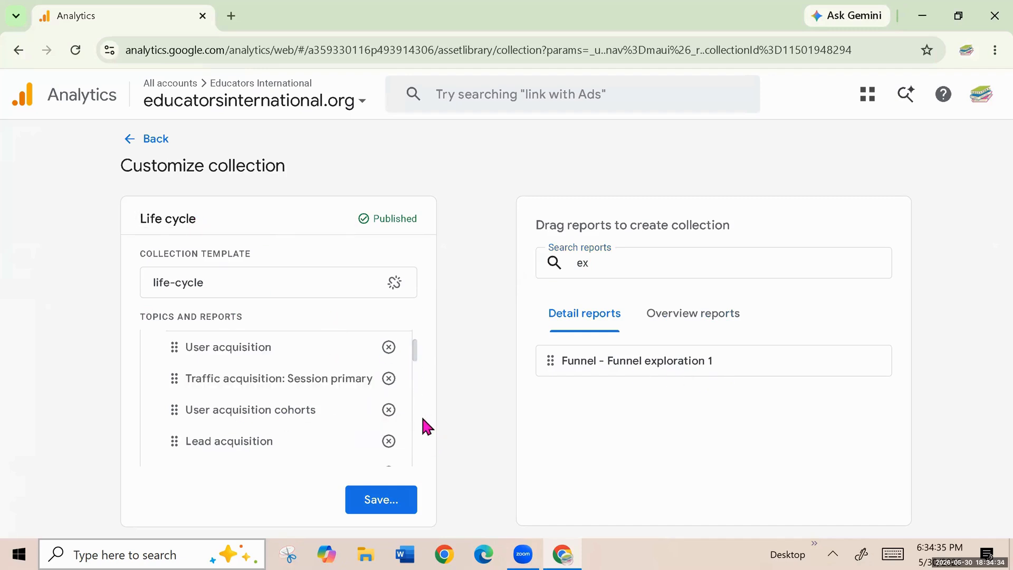
scroll(414, 350, up, 2)
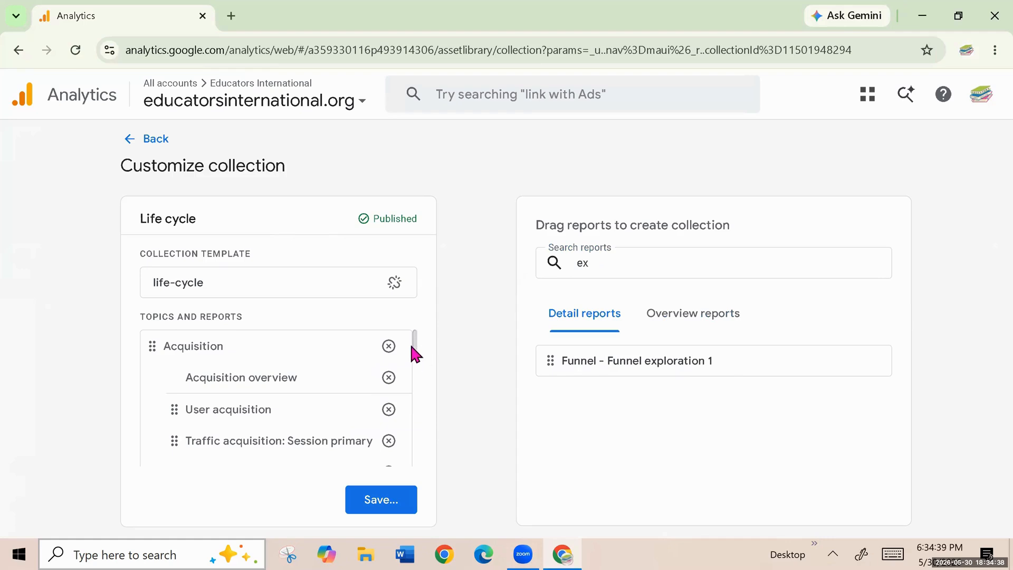
scroll(420, 351, down, 2)
scroll(418, 359, down, 3)
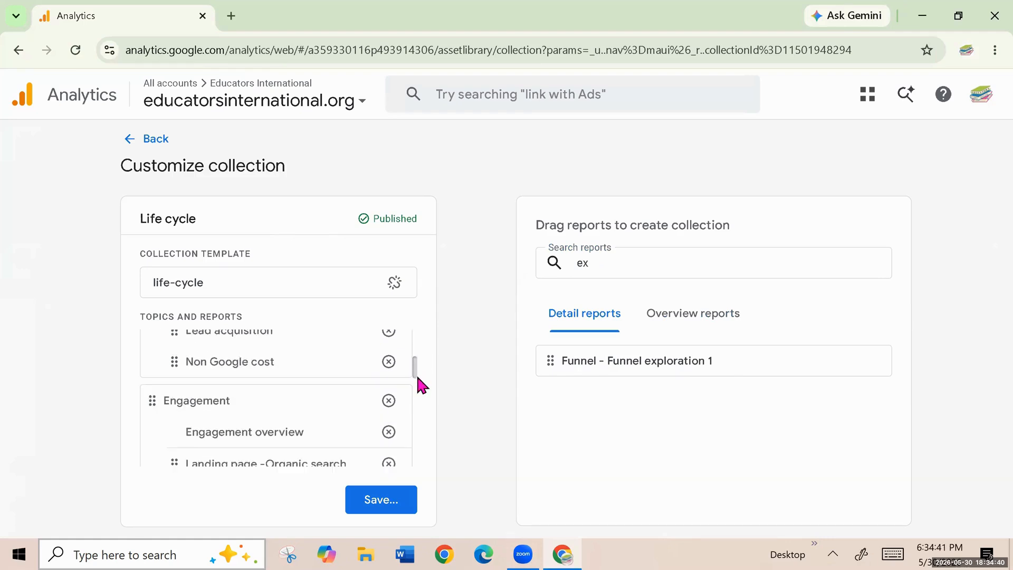
scroll(418, 383, up, 1)
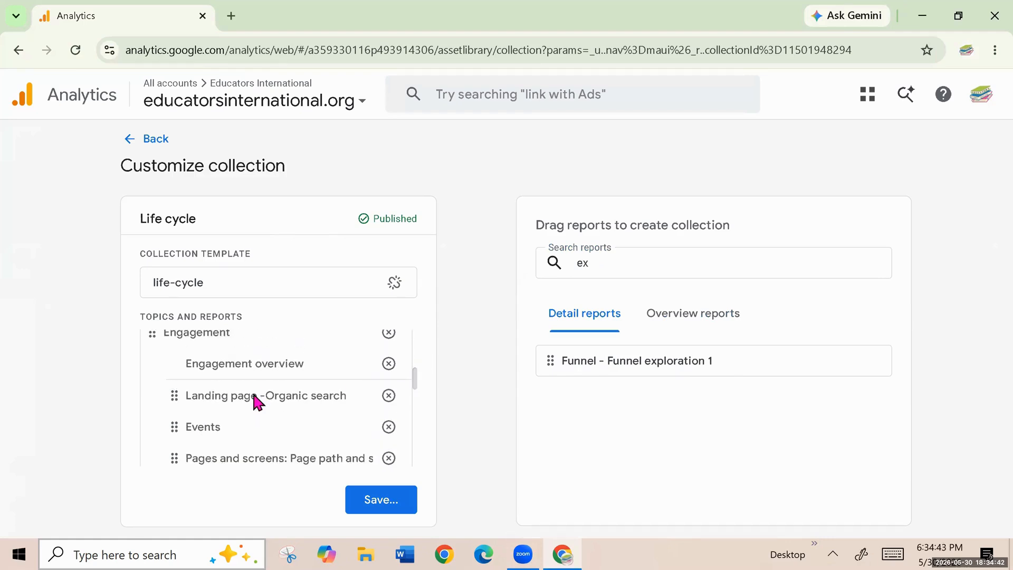
drag(628, 368, 264, 406)
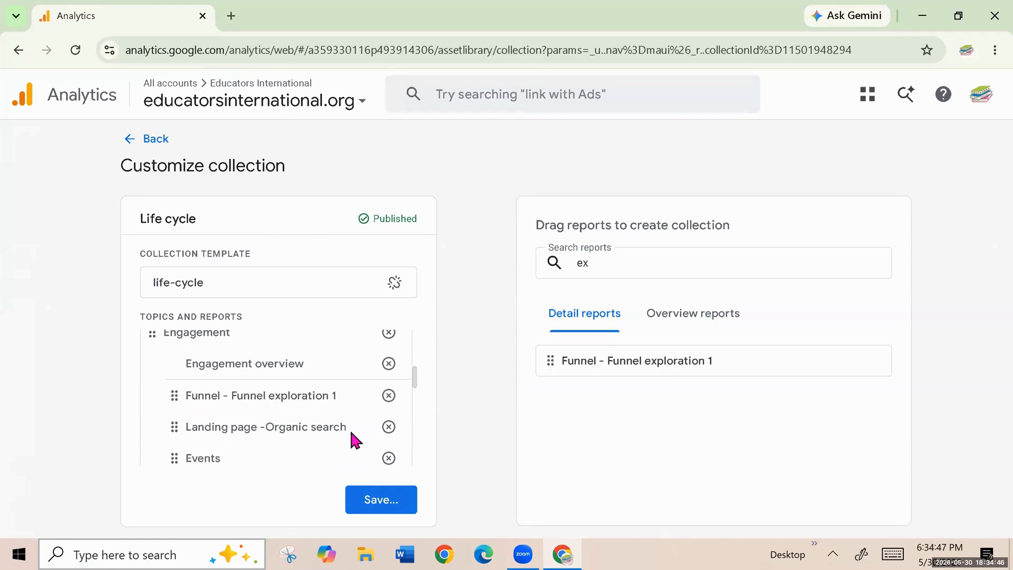
- Save the changes to the current Life cycle collection and return to the Library
click(374, 507)
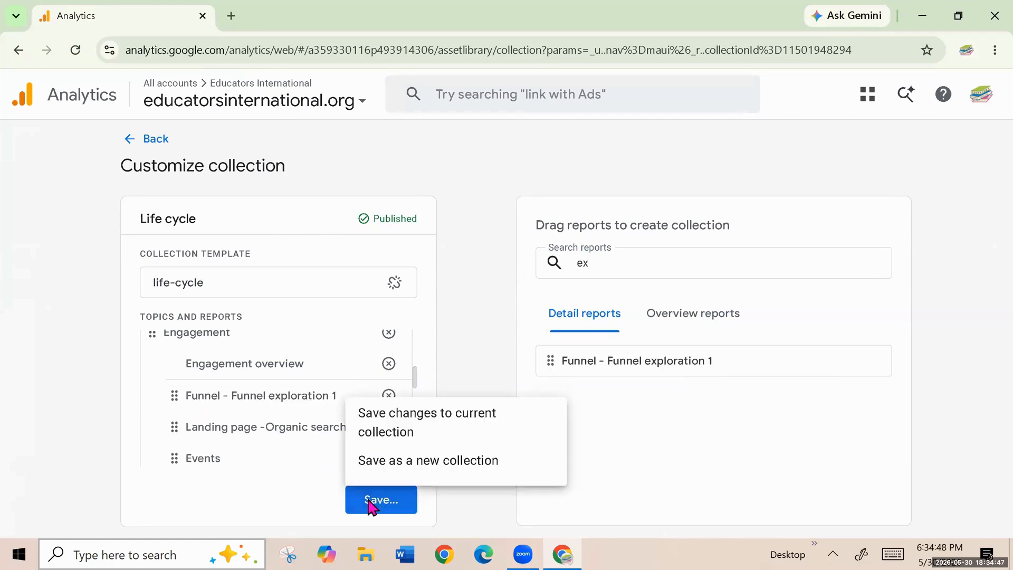
click(422, 417)
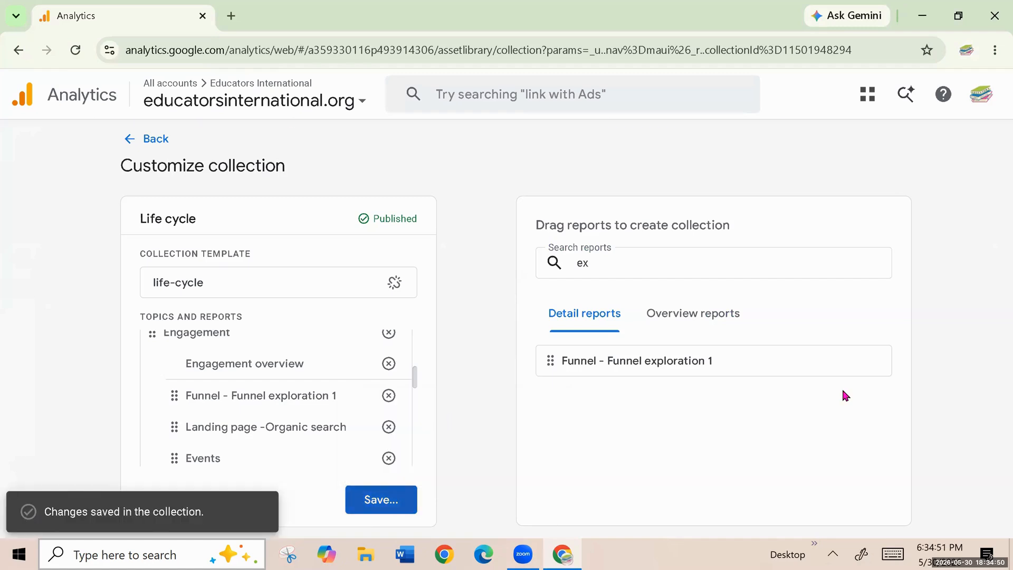
click(157, 138)
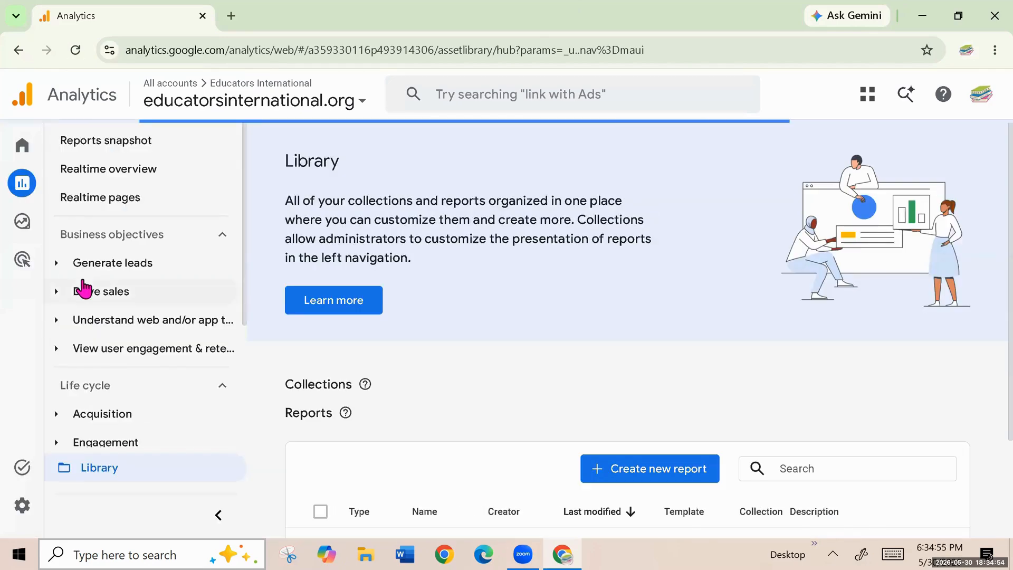
- Expand Engagement under the Life cycle collection and open the published "Funnel - Funnel exploration 1" report
mouse_move(65, 180)
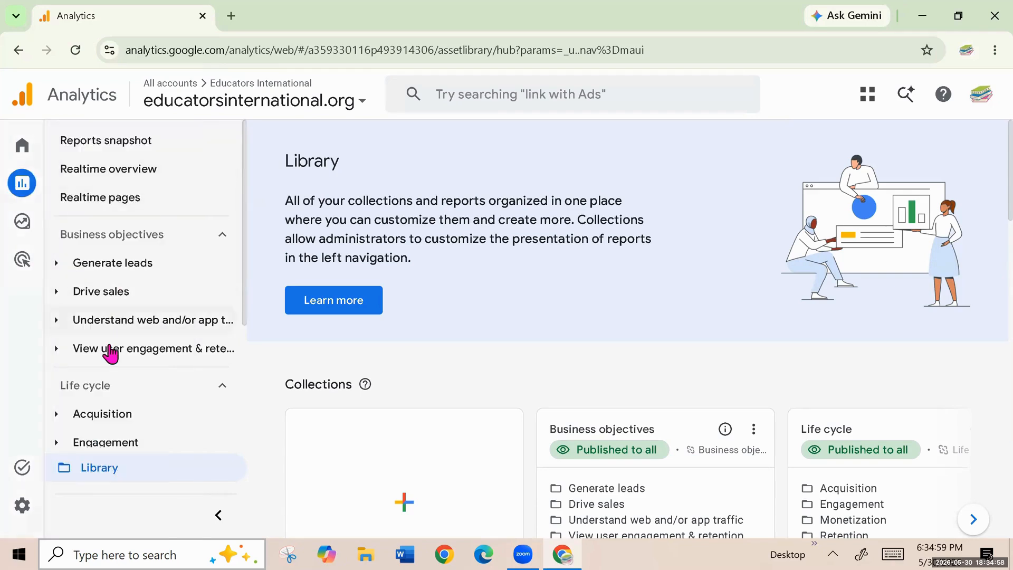
scroll(108, 348, down, 3)
click(100, 291)
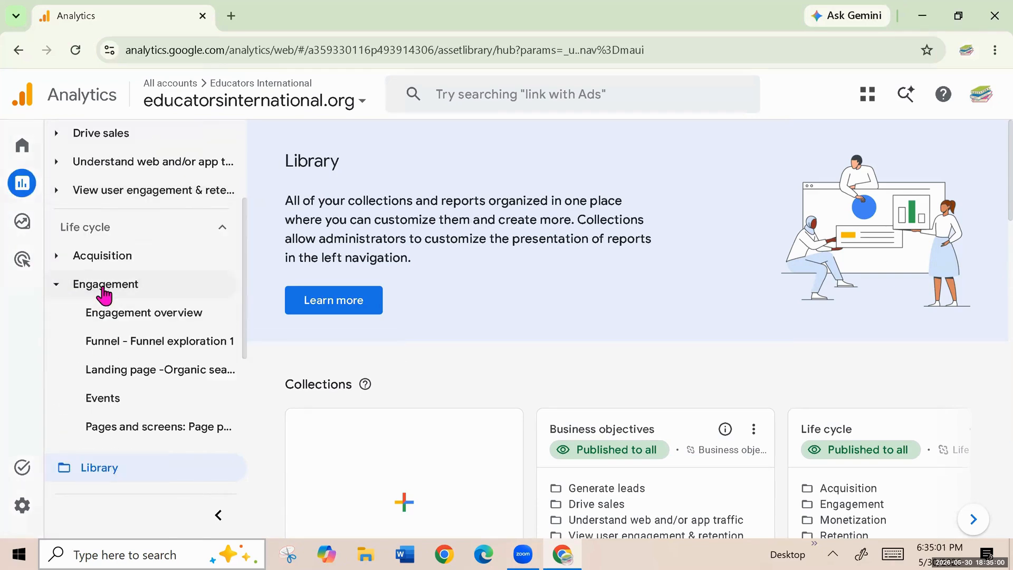
click(159, 346)
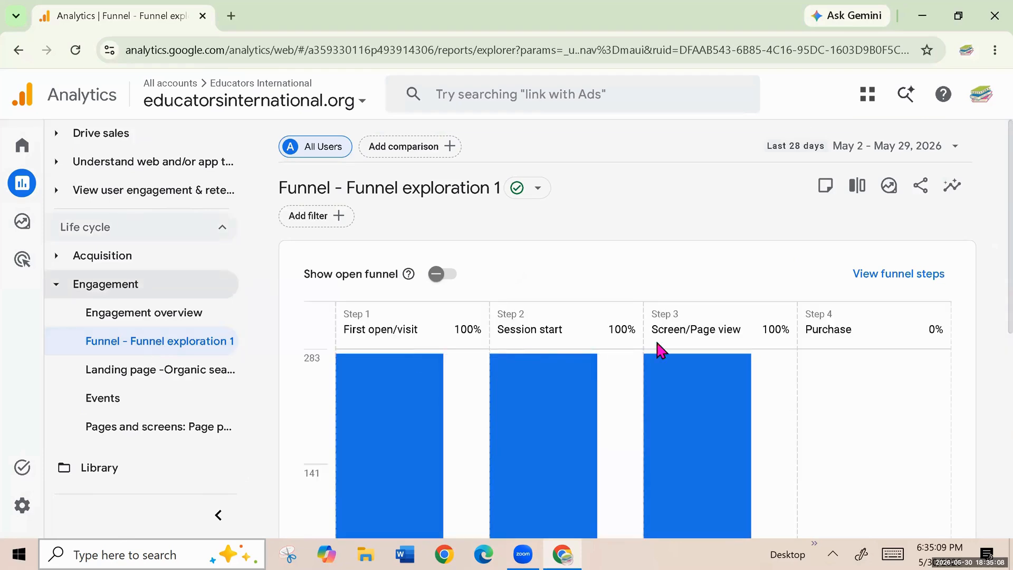
- Examine the funnel's device category table and abandonment rates, and inspect the active users at the Screen/Page view step
scroll(671, 334, down, 4)
scroll(669, 336, down, 3)
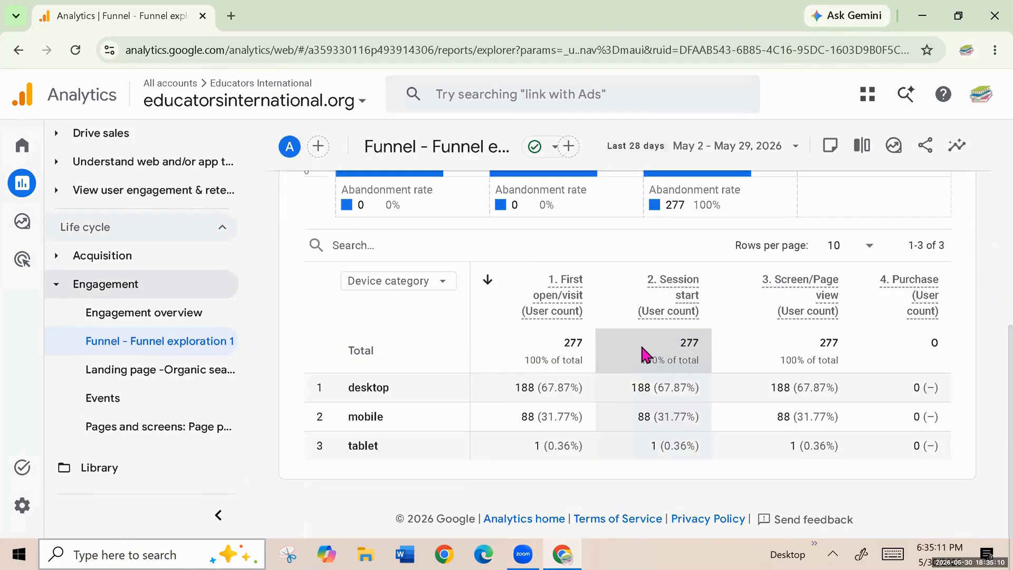
scroll(844, 425, up, 6)
scroll(840, 418, up, 2)
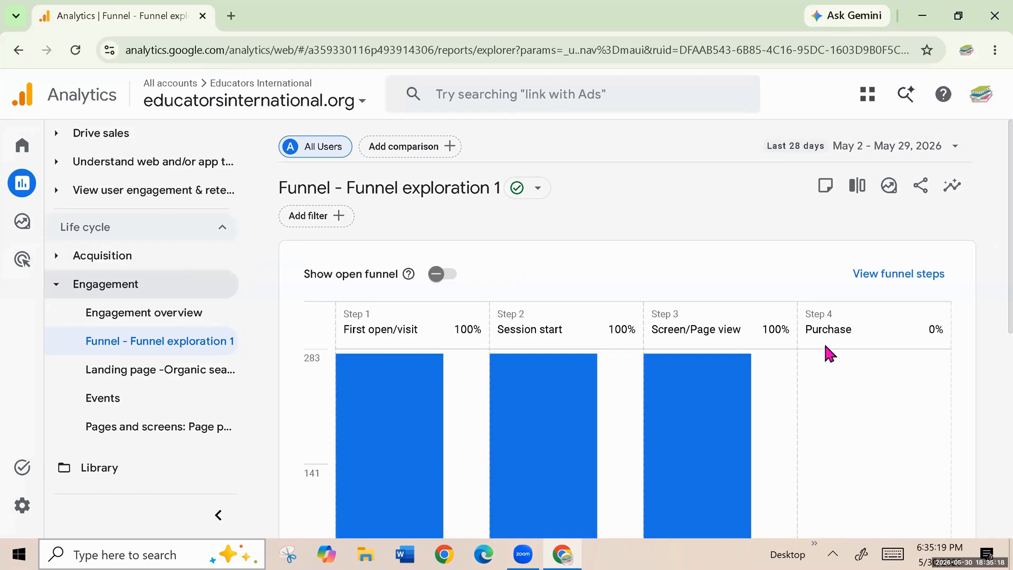
mouse_move(714, 371)
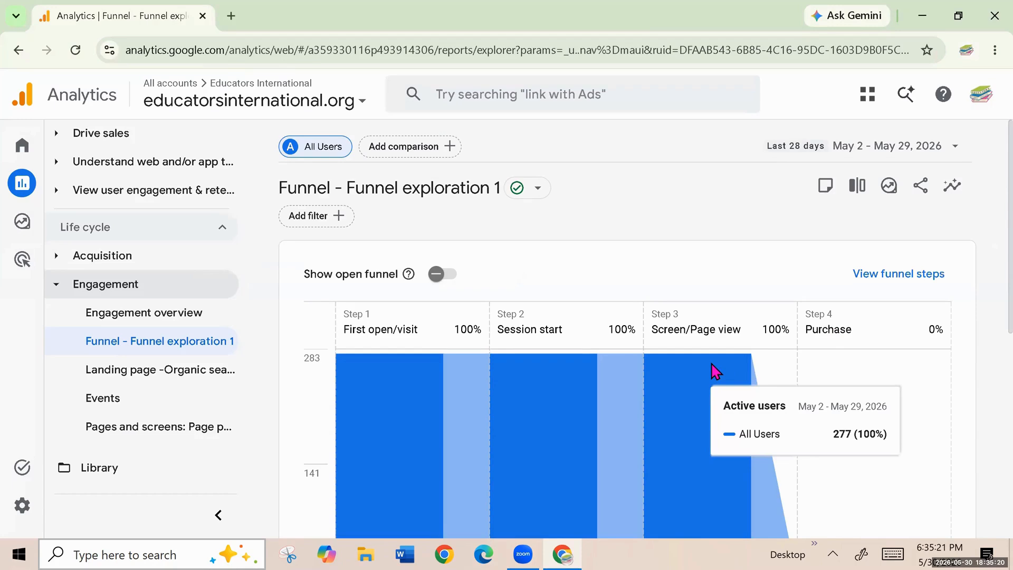